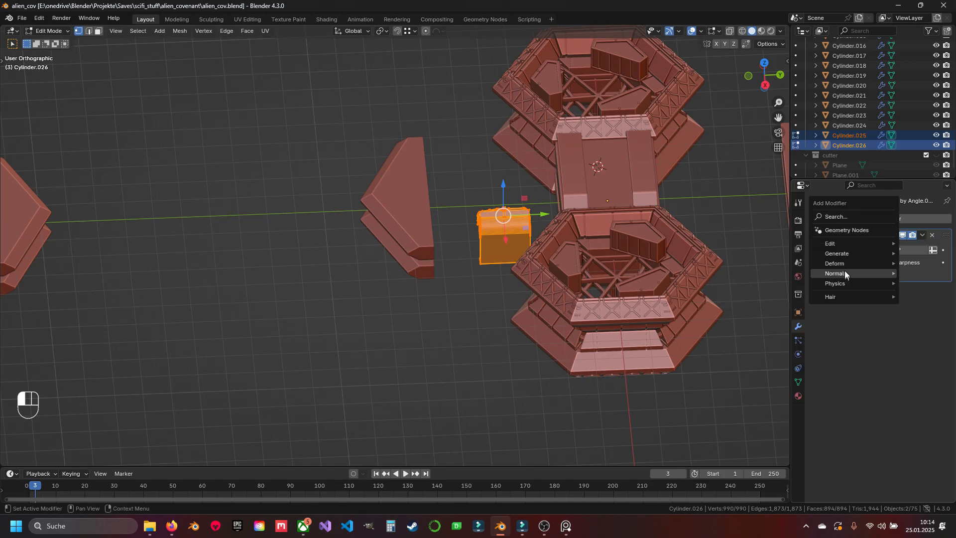
pyautogui.moveTo(845, 254)
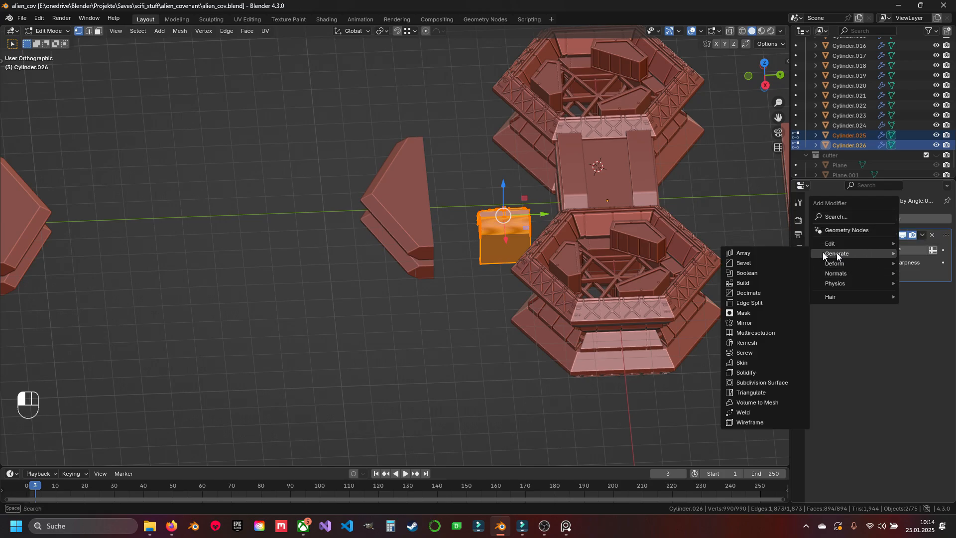
pyautogui.click(760, 252)
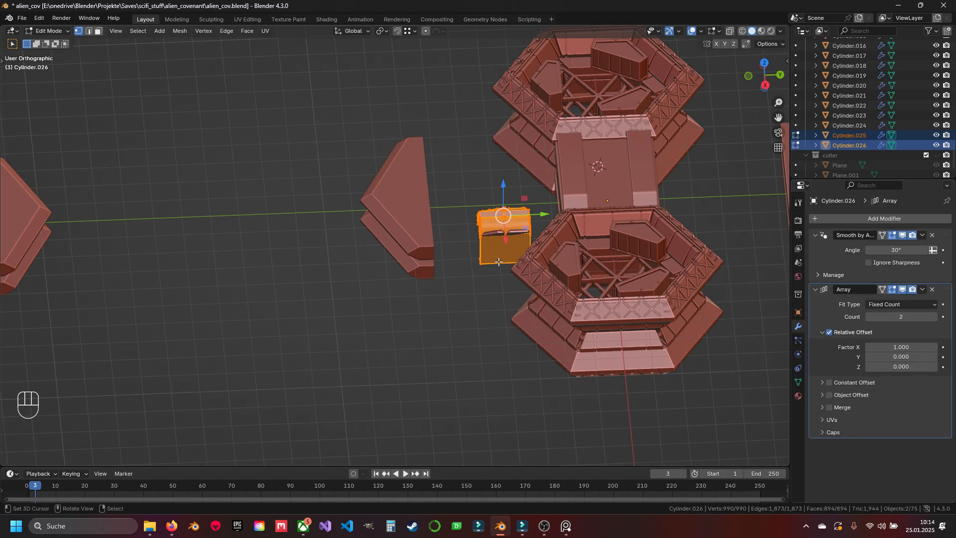
pyautogui.press('KP_7')
pyautogui.scroll(6, 498, 261)
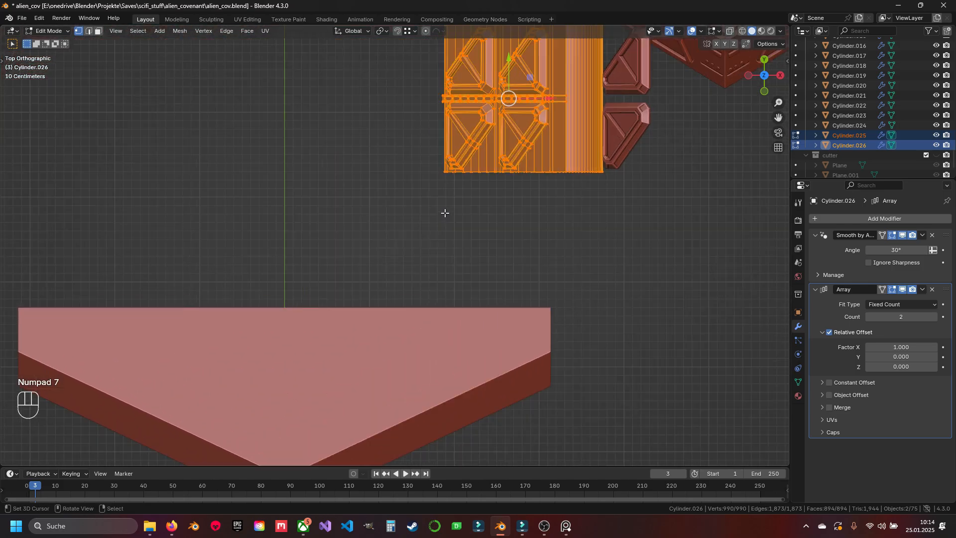
pyautogui.press('Tab')
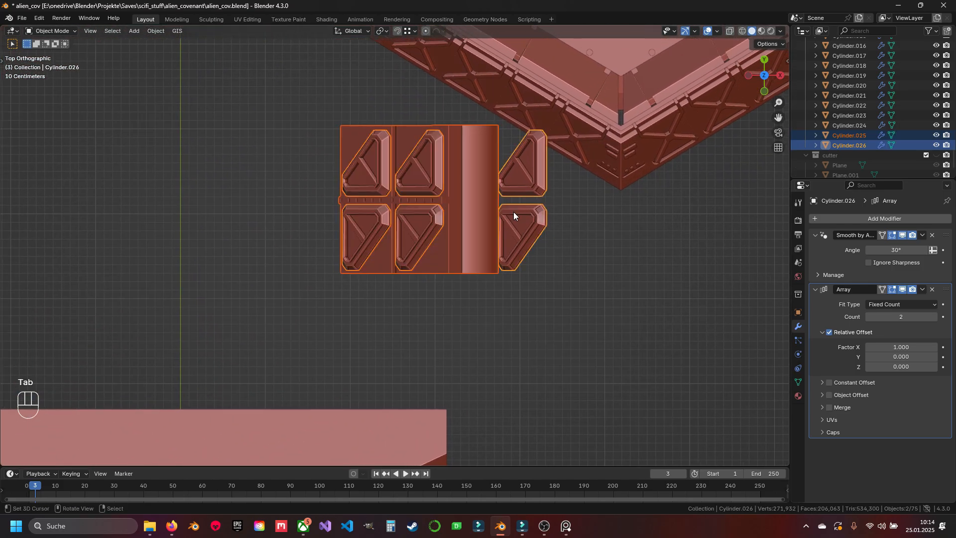
pyautogui.click(461, 219)
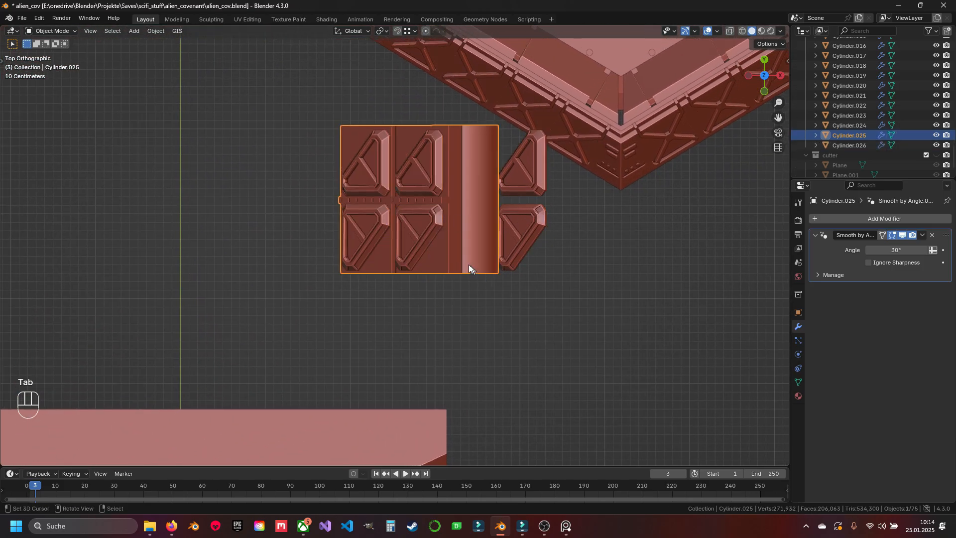
pyautogui.click(412, 228)
pyautogui.moveTo(405, 264); pyautogui.dragTo(453, 217, button='middle')
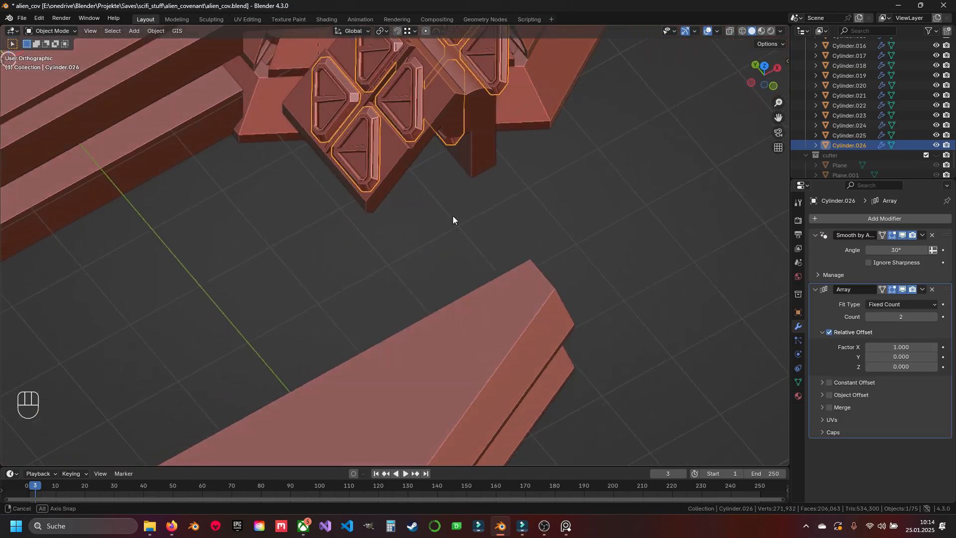
pyautogui.scroll(5, 425, 232)
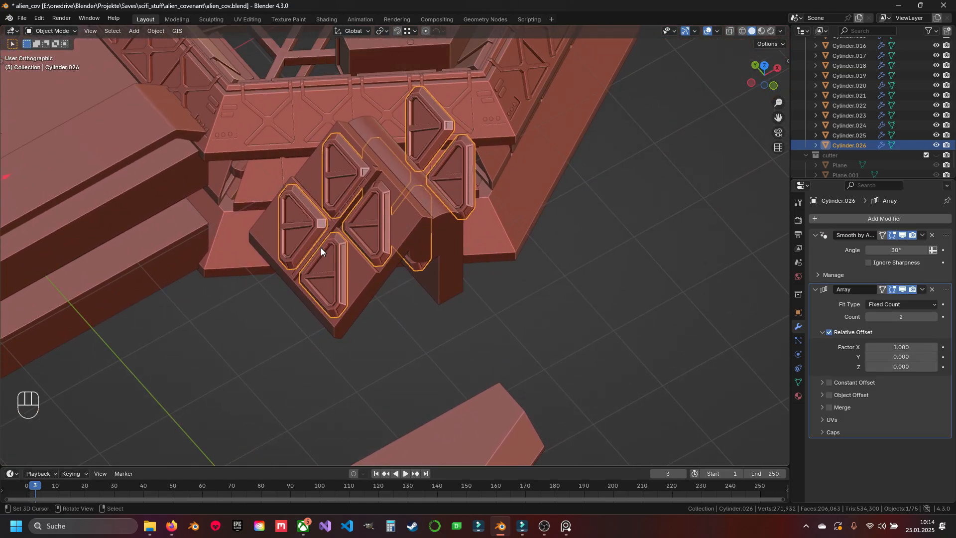
pyautogui.click(932, 290)
# Join the four triangular panel inserts with the slanted block they sit on into one object
pyautogui.moveTo(448, 269); pyautogui.dragTo(407, 240, button='middle')
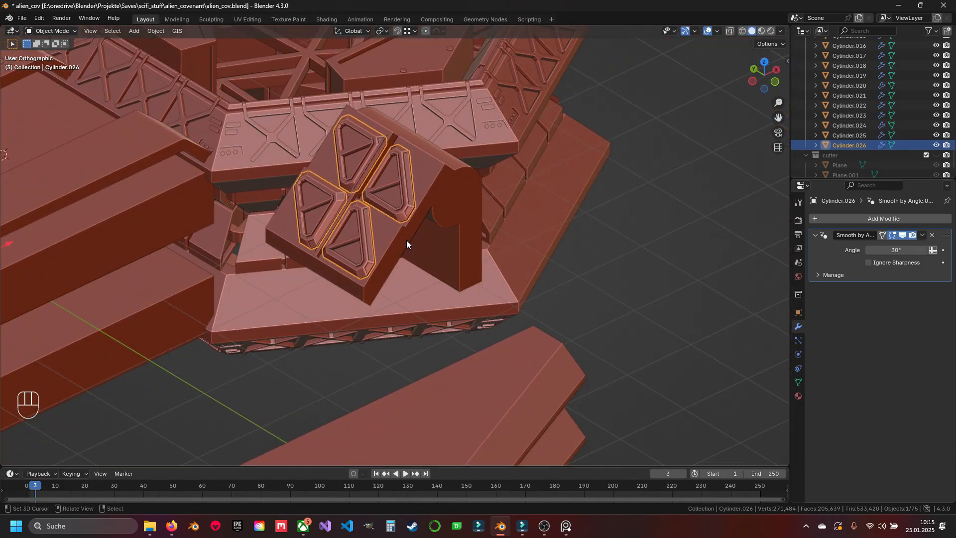
pyautogui.click(442, 199)
pyautogui.click(393, 201)
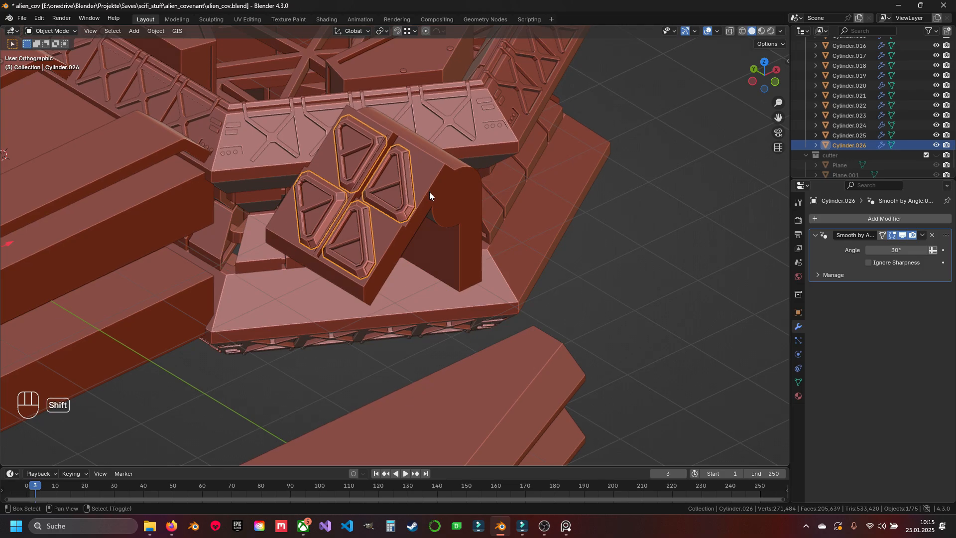
pyautogui.keyDown('shift'); pyautogui.click(416, 198); pyautogui.keyUp('shift')
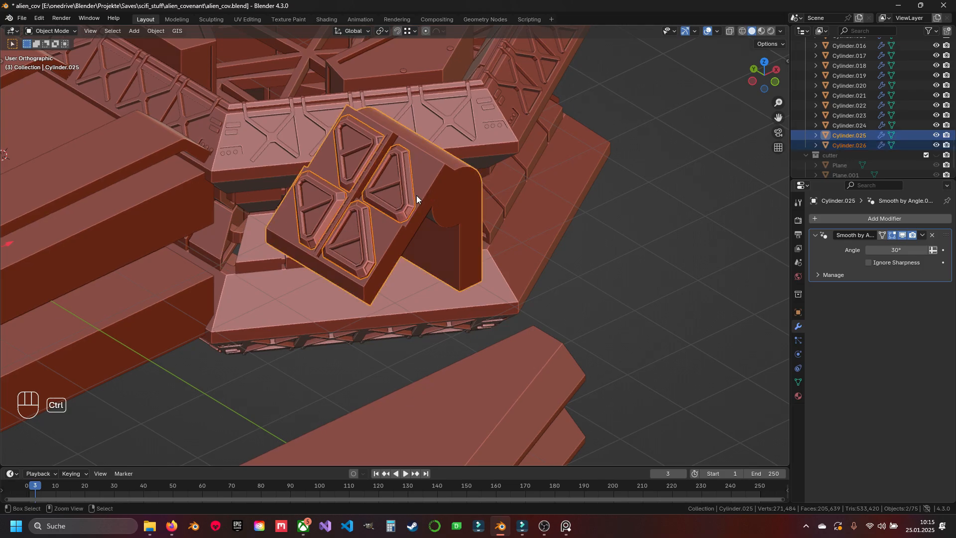
pyautogui.hotkey('ctrl', 'j')
# Add an Array modifier to the joined panel block
pyautogui.rightClick(401, 200)
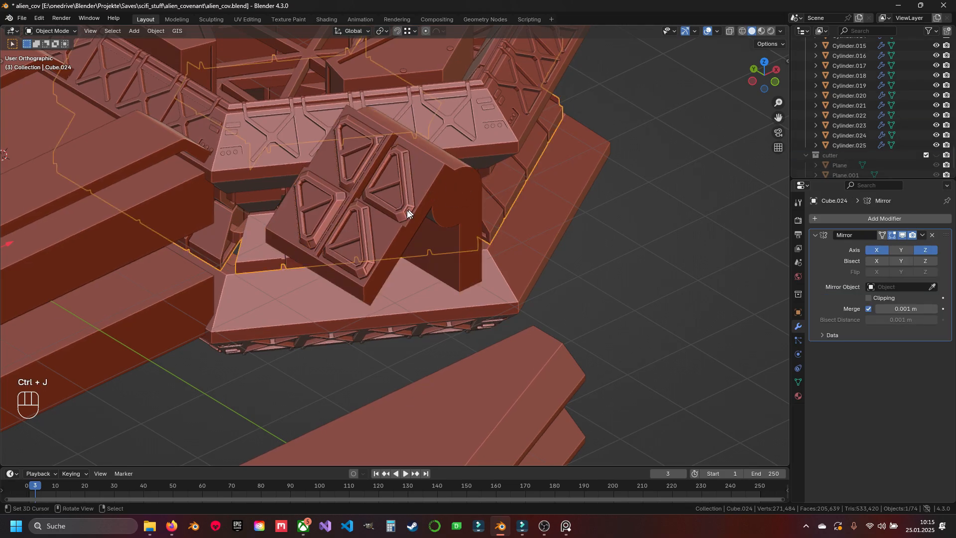
pyautogui.rightClick(414, 214)
pyautogui.click(842, 220)
pyautogui.moveTo(842, 222)
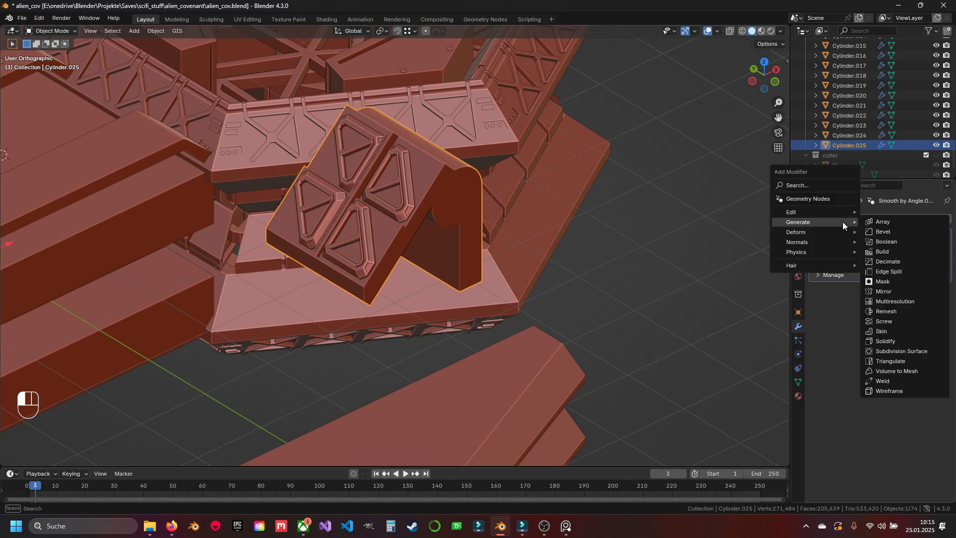
pyautogui.click(894, 224)
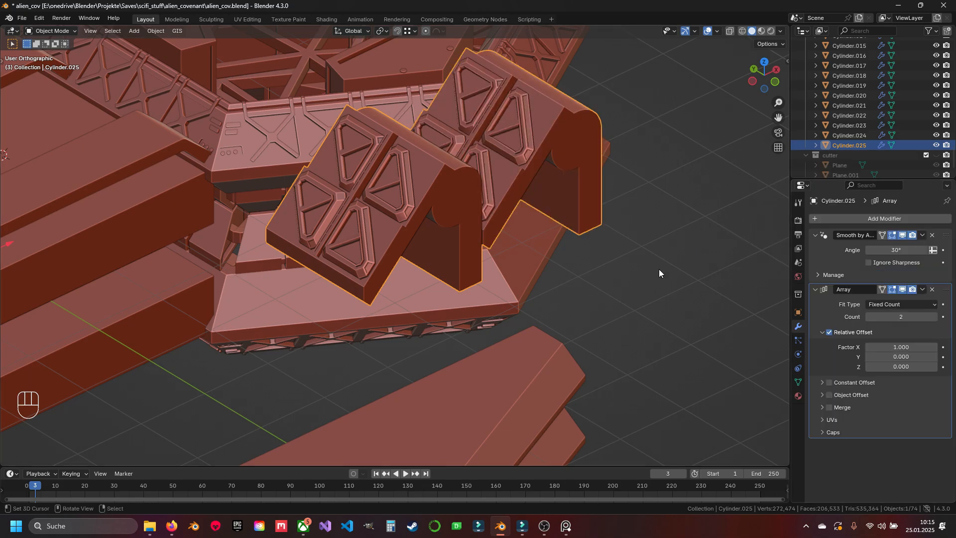
# Set the array's relative offset to 0 on X and 1 on Y
pyautogui.press('KP_7')
pyautogui.scroll(-2, 628, 285)
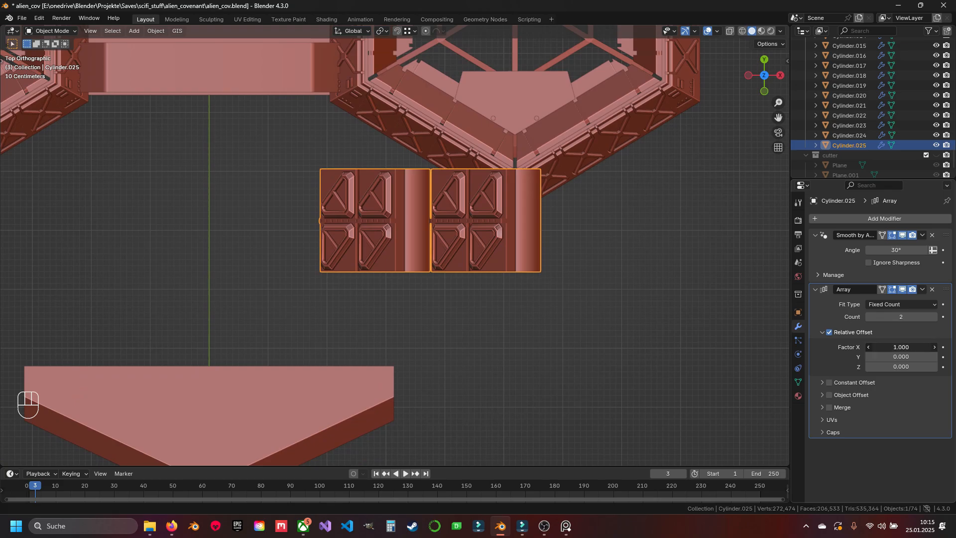
pyautogui.press('Return')
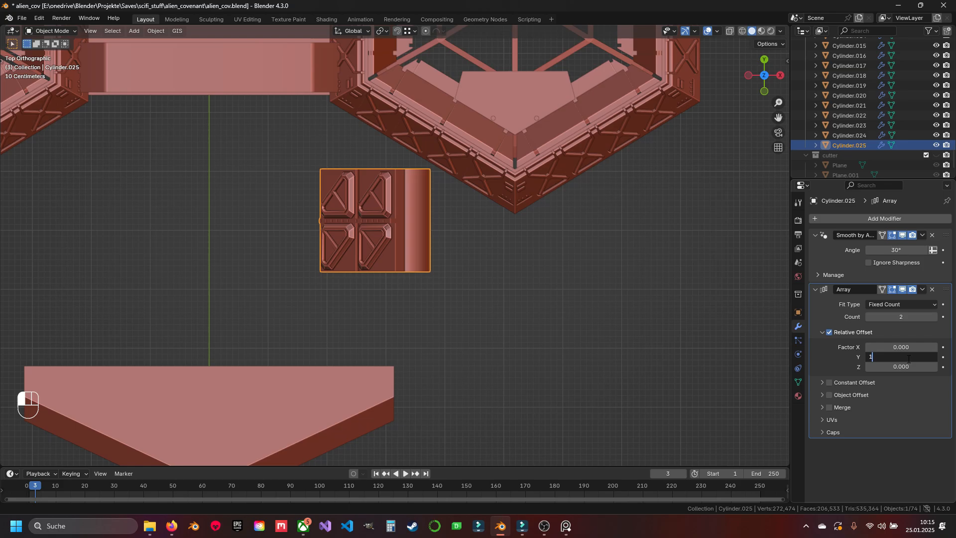
pyautogui.click(908, 359)
pyautogui.write('1')
pyautogui.press('Return')
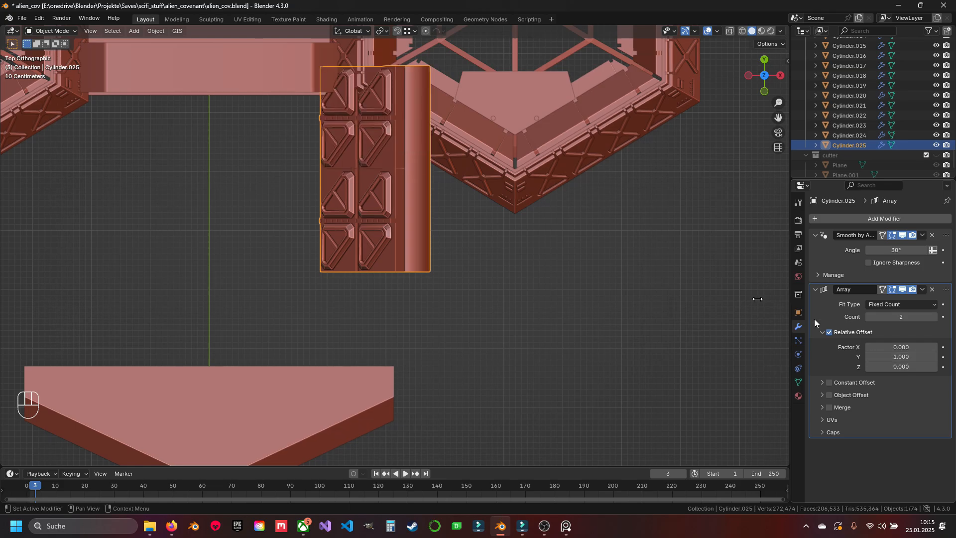
# Reverse the array along Y and space its copies apart with a relative Y offset of -1.150
pyautogui.keyDown('shift'); pyautogui.moveTo(415, 176); pyautogui.dragTo(392, 125, button='middle'); pyautogui.keyUp('shift')
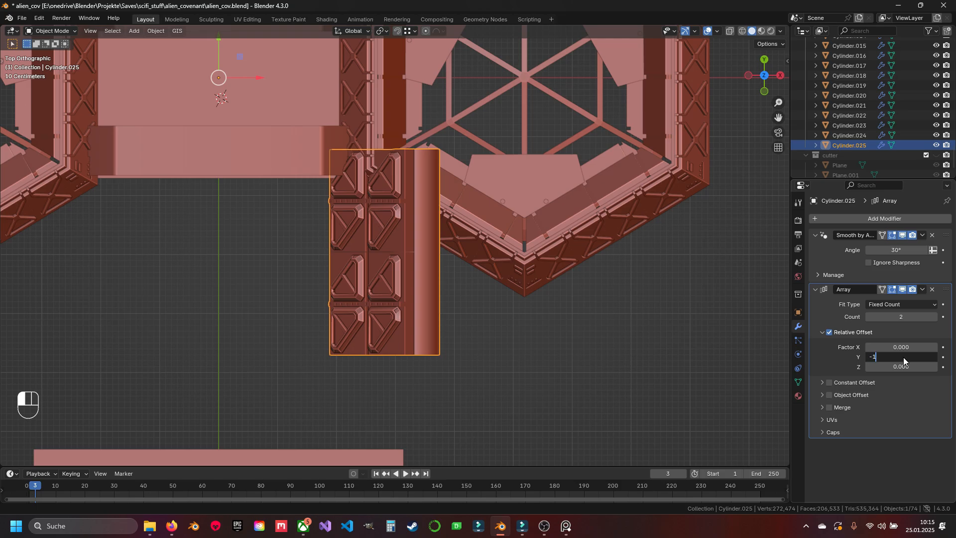
pyautogui.press('Return')
pyautogui.keyDown('shift'); pyautogui.moveTo(485, 352); pyautogui.dragTo(511, 252, button='middle'); pyautogui.keyUp('shift')
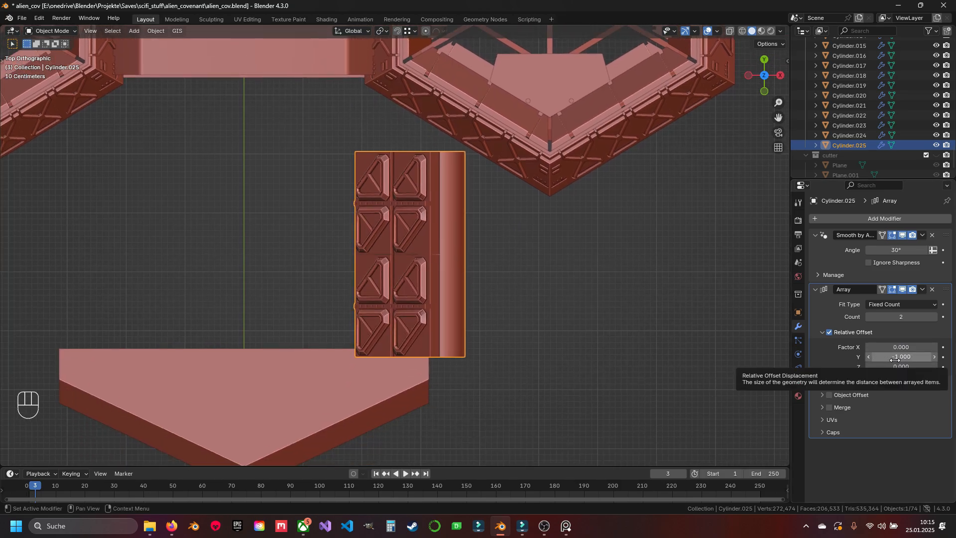
pyautogui.keyDown('shift'); pyautogui.moveTo(902, 357); pyautogui.dragTo(875, 357); pyautogui.keyUp('shift')
# Set the array count to 11 so the row of blocks spans the gap between the two tower groups
pyautogui.scroll(-3, 529, 259)
pyautogui.keyDown('shift'); pyautogui.moveTo(514, 244); pyautogui.dragTo(491, 74, button='middle'); pyautogui.keyUp('shift')
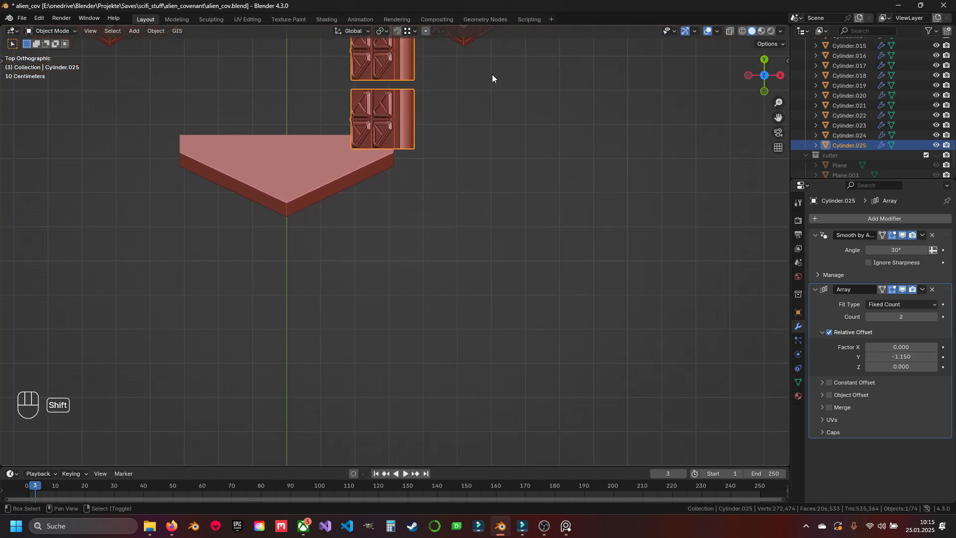
pyautogui.scroll(-6, 570, 256)
pyautogui.keyDown('shift'); pyautogui.moveTo(570, 256); pyautogui.dragTo(575, 193, button='middle'); pyautogui.keyUp('shift')
pyautogui.keyDown('shift'); pyautogui.moveTo(419, 240); pyautogui.dragTo(439, 320, button='middle'); pyautogui.keyUp('shift')
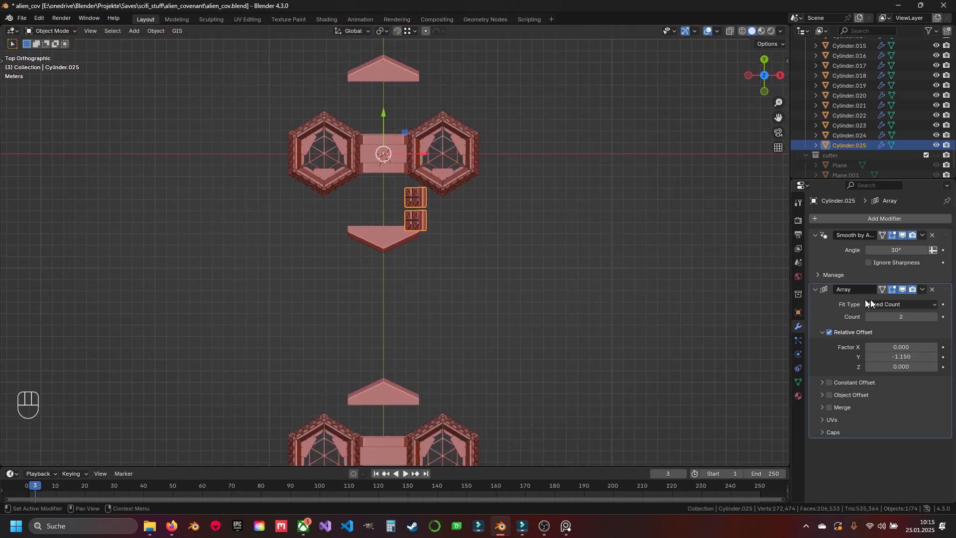
pyautogui.click(934, 317)
pyautogui.click(934, 317)
pyautogui.click(935, 317)
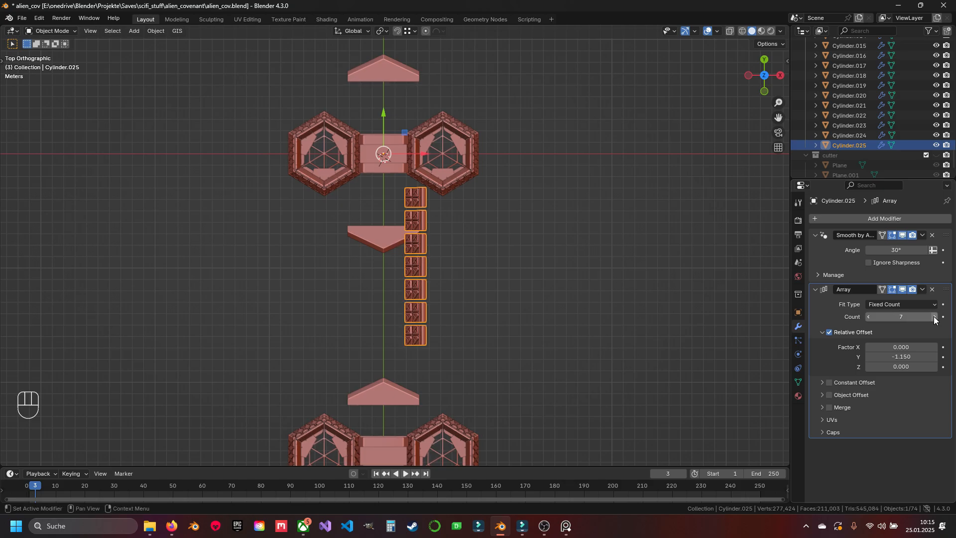
# Move the block's entire mesh along Y against the hexagonal tower, with a final shift of about 0.32 m
pyautogui.keyDown('shift'); pyautogui.moveTo(413, 216); pyautogui.dragTo(420, 184, button='middle'); pyautogui.keyUp('shift')
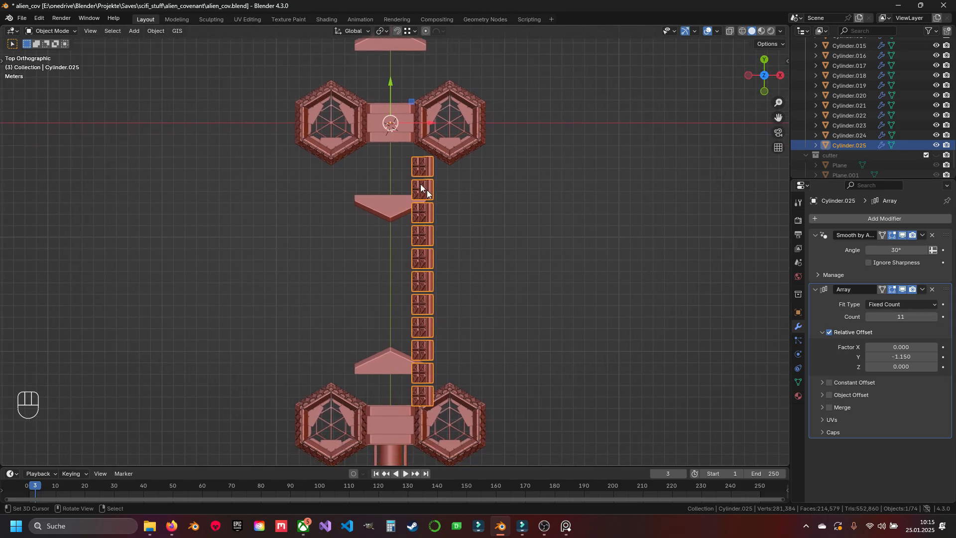
pyautogui.press('Tab')
pyautogui.press('a')
pyautogui.scroll(7, 423, 150)
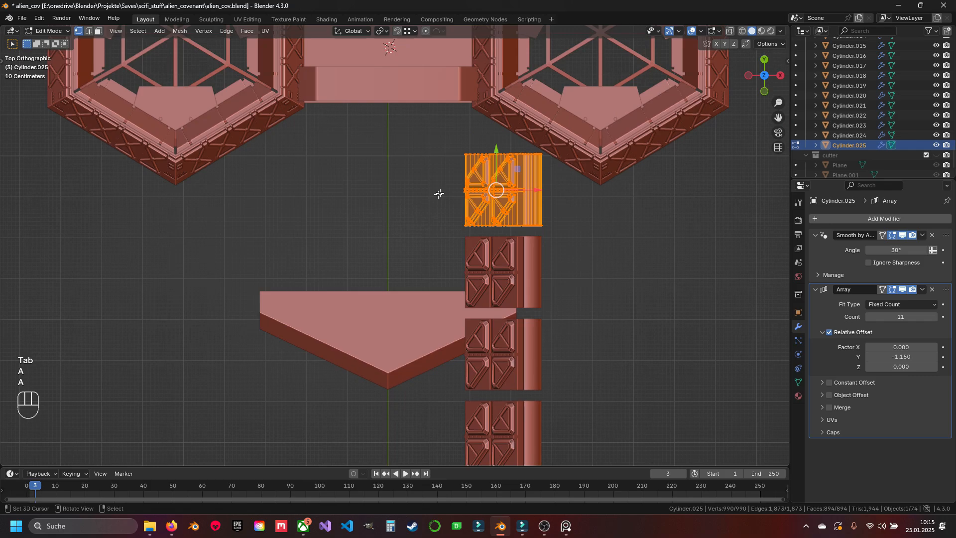
pyautogui.moveTo(499, 143); pyautogui.dragTo(499, 125)
pyautogui.moveTo(499, 125); pyautogui.dragTo(438, 135, button='middle')
pyautogui.scroll(5, 430, 143)
pyautogui.moveTo(359, 106); pyautogui.dragTo(338, 130)
pyautogui.moveTo(338, 129); pyautogui.dragTo(364, 128, button='middle')
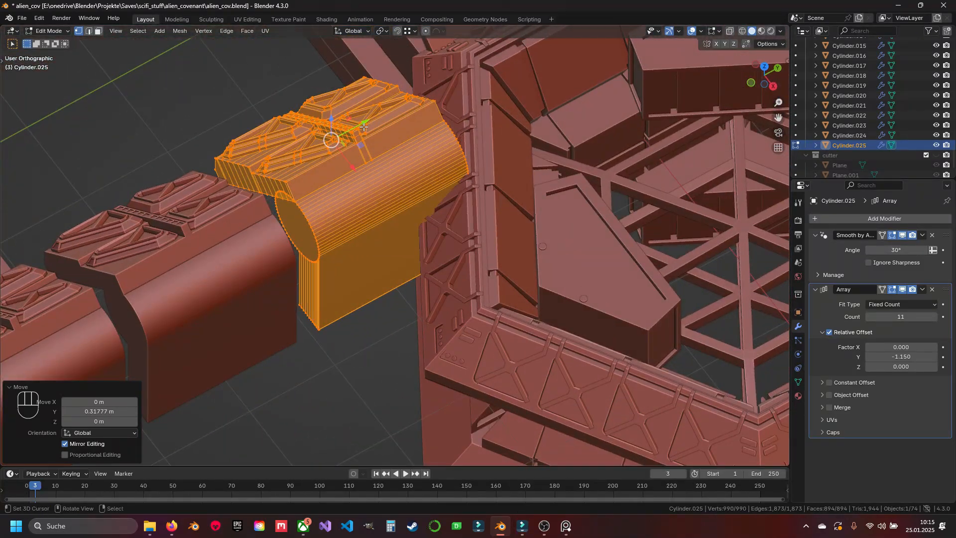
# Examine the row of arrayed blocks between the tower groups and the gaps between neighbouring blocks
pyautogui.scroll(-10, 357, 127)
pyautogui.keyDown('shift'); pyautogui.moveTo(269, 277); pyautogui.dragTo(445, 219, button='middle'); pyautogui.keyUp('shift')
pyautogui.scroll(8, 483, 150)
pyautogui.scroll(-6, 393, 140)
pyautogui.keyDown('shift'); pyautogui.moveTo(247, 148); pyautogui.dragTo(542, 231, button='middle'); pyautogui.keyUp('shift')
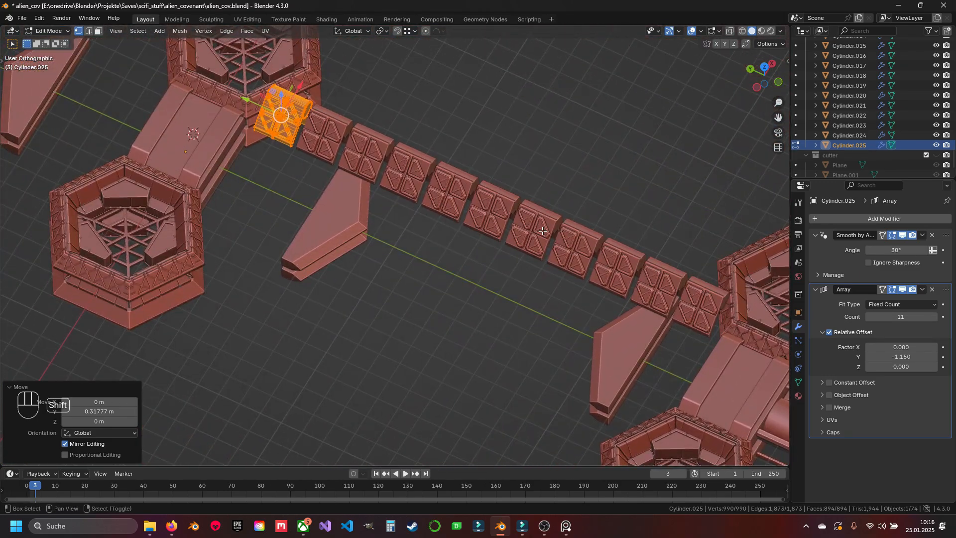
pyautogui.moveTo(342, 125); pyautogui.dragTo(367, 99, button='middle')
pyautogui.keyDown('shift'); pyautogui.moveTo(321, 98); pyautogui.dragTo(417, 196, button='middle'); pyautogui.keyUp('shift')
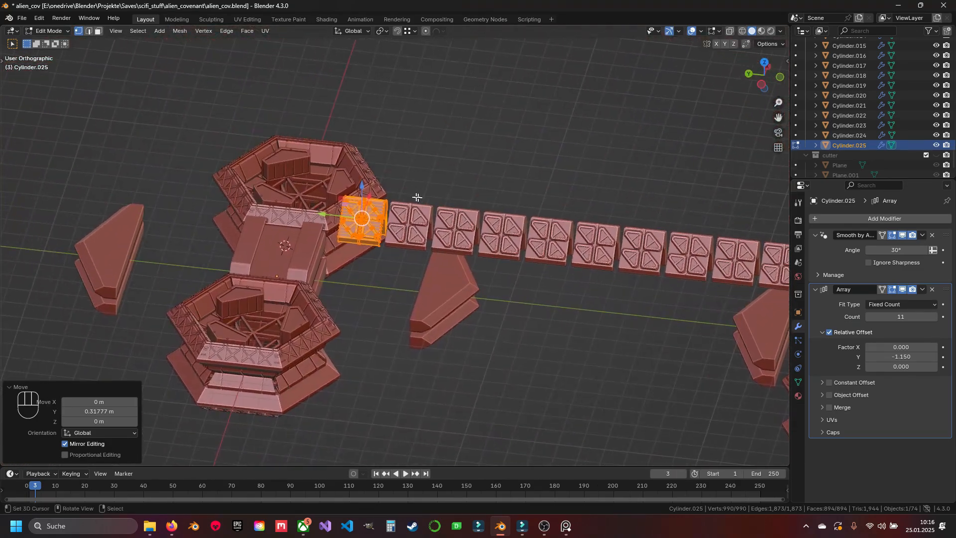
pyautogui.scroll(8, 412, 196)
pyautogui.keyDown('shift'); pyautogui.moveTo(393, 141); pyautogui.dragTo(409, 192, button='middle'); pyautogui.keyUp('shift')
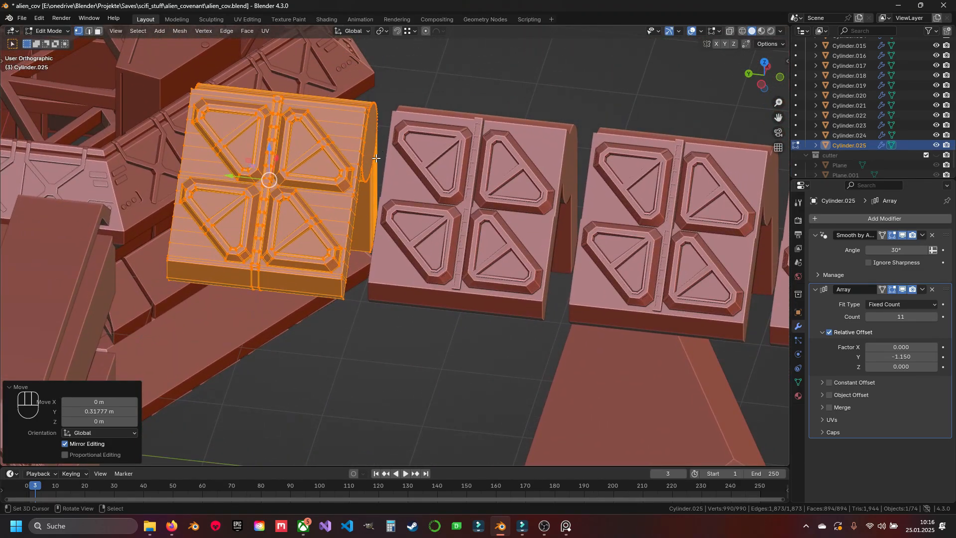
pyautogui.scroll(6, 359, 149)
pyautogui.press('3')
pyautogui.click(321, 128)
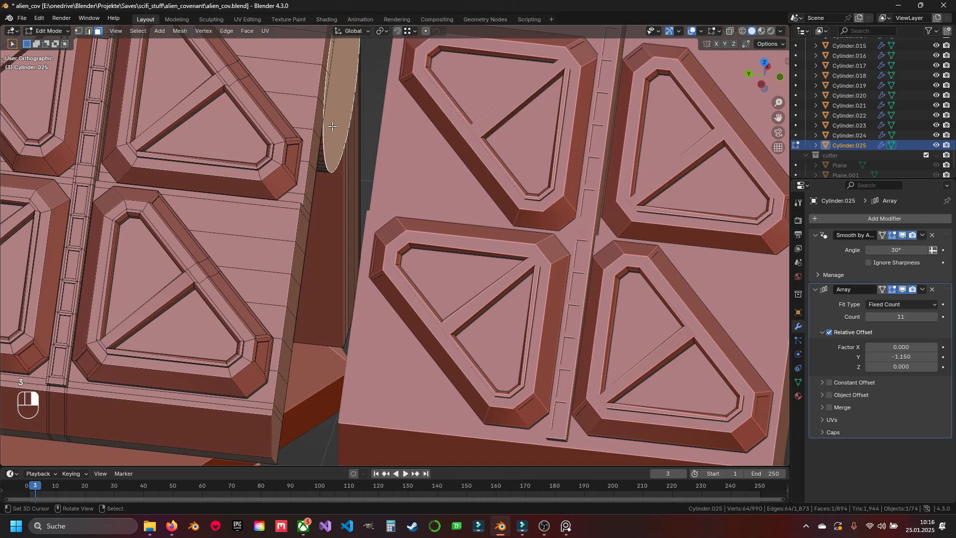
pyautogui.press('KP_Decimal')
pyautogui.keyDown('shift'); pyautogui.moveTo(447, 388); pyautogui.dragTo(345, 226, button='middle'); pyautogui.keyUp('shift')
pyautogui.keyDown('shift'); pyautogui.moveTo(366, 159); pyautogui.dragTo(302, 279, button='middle'); pyautogui.keyUp('shift')
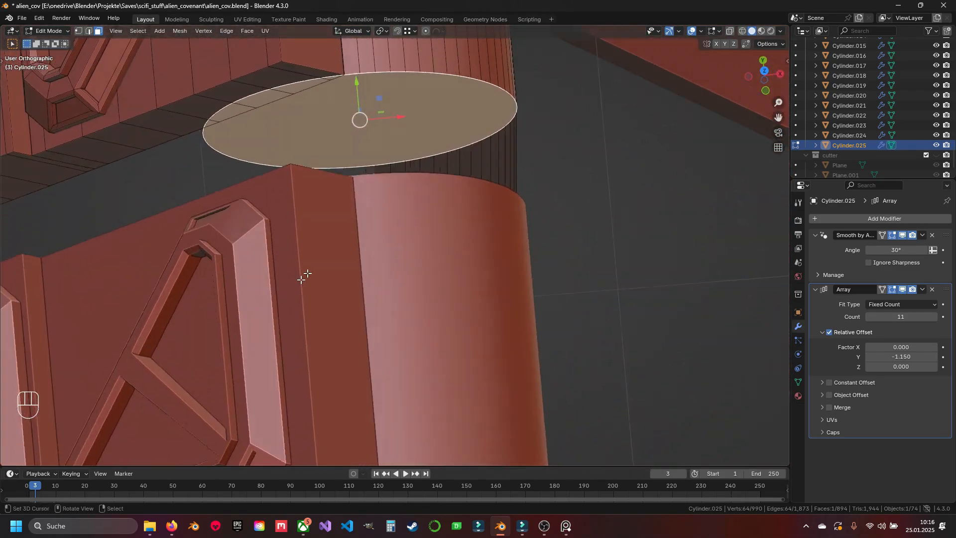
pyautogui.moveTo(366, 199); pyautogui.dragTo(386, 160, button='middle')
pyautogui.keyDown('shift'); pyautogui.click(388, 162); pyautogui.keyUp('shift')
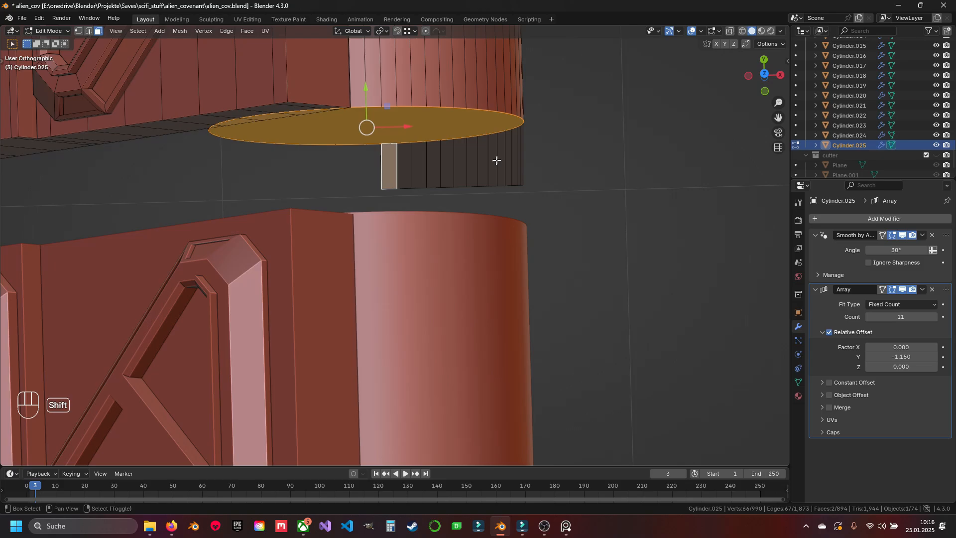
pyautogui.keyDown('ctrl'); pyautogui.click(521, 145); pyautogui.keyUp('ctrl')
pyautogui.moveTo(521, 145); pyautogui.dragTo(444, 333, button='middle')
pyautogui.scroll(2, 454, 179)
pyautogui.press('i')
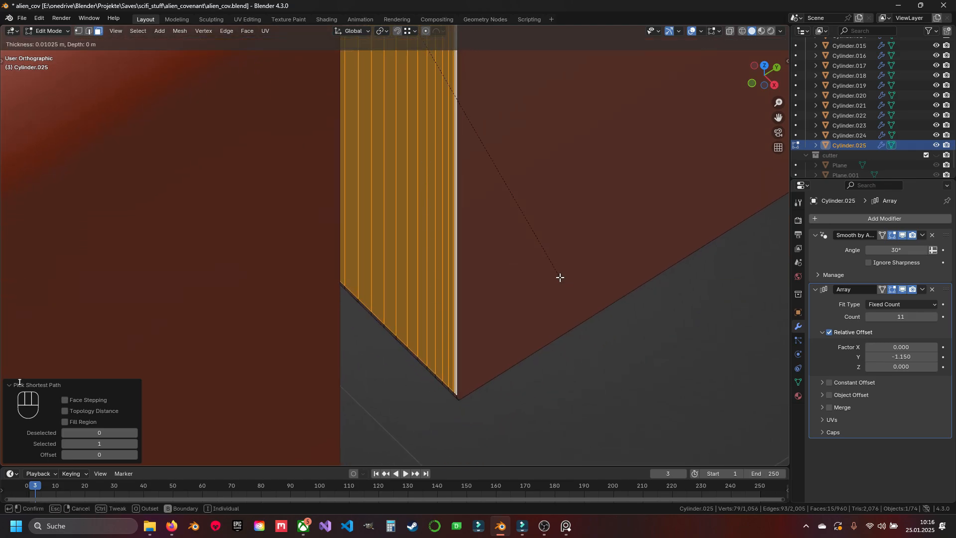
pyautogui.press('Escape')
# Turn off the Array modifier's display in the viewport, leaving only the original block visible
pyautogui.moveTo(555, 303); pyautogui.dragTo(511, 314, button='middle')
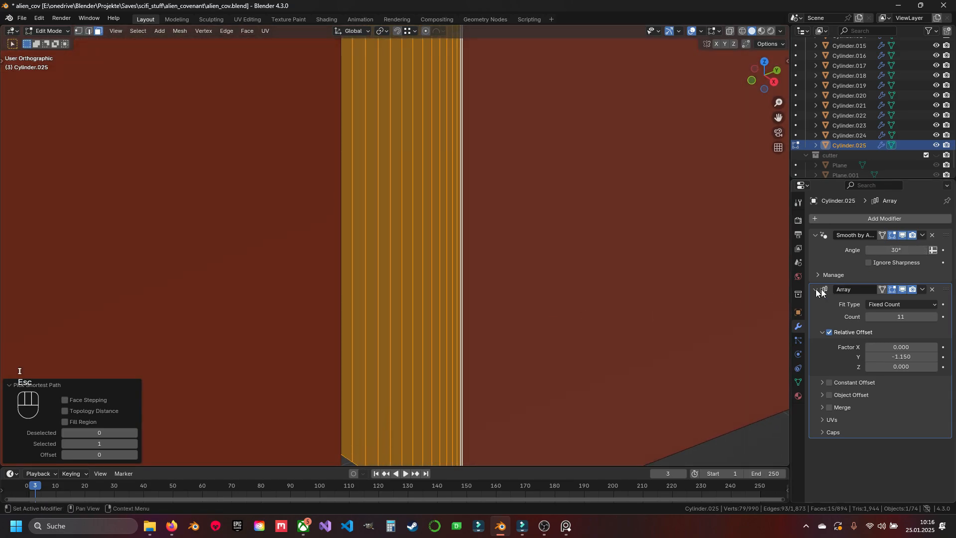
pyautogui.keyDown('shift'); pyautogui.moveTo(697, 368); pyautogui.dragTo(708, 275, button='middle'); pyautogui.keyUp('shift')
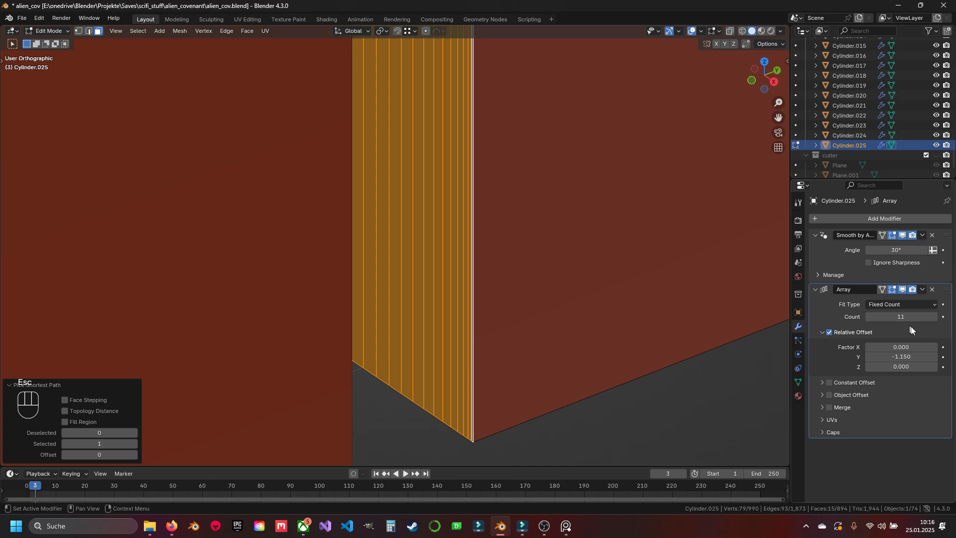
pyautogui.click(904, 291)
# Select the single vertex at the support wall's lower outer corner and save the file
pyautogui.moveTo(423, 292); pyautogui.dragTo(443, 256, button='middle')
pyautogui.keyDown('shift'); pyautogui.moveTo(414, 343); pyautogui.dragTo(456, 182, button='middle'); pyautogui.keyUp('shift')
pyautogui.press('2')
pyautogui.press('1')
pyautogui.click(477, 317)
pyautogui.hotkey('ctrl', 's')
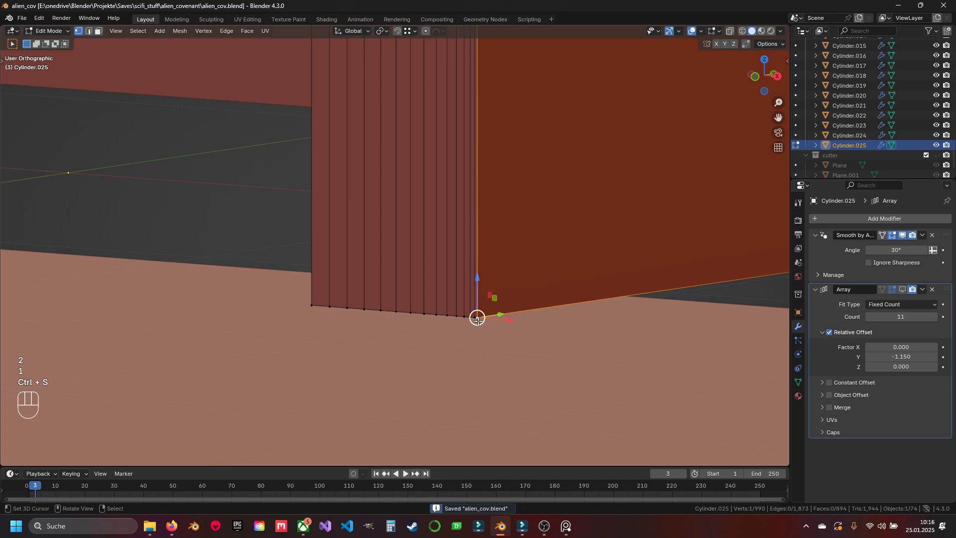
# Merge the narrow strip faces on the support wall's end, below the round end face, into a single face
pyautogui.press('KP_Decimal')
pyautogui.scroll(-5, 461, 289)
pyautogui.keyDown('shift'); pyautogui.moveTo(420, 200); pyautogui.dragTo(465, 401, button='middle'); pyautogui.keyUp('shift')
pyautogui.scroll(6, 411, 271)
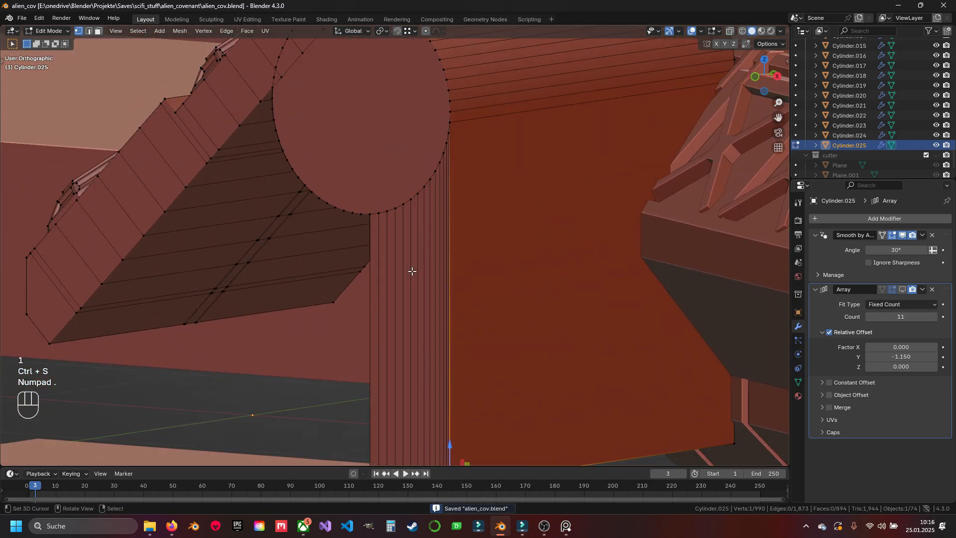
pyautogui.press('3')
pyautogui.click(530, 126)
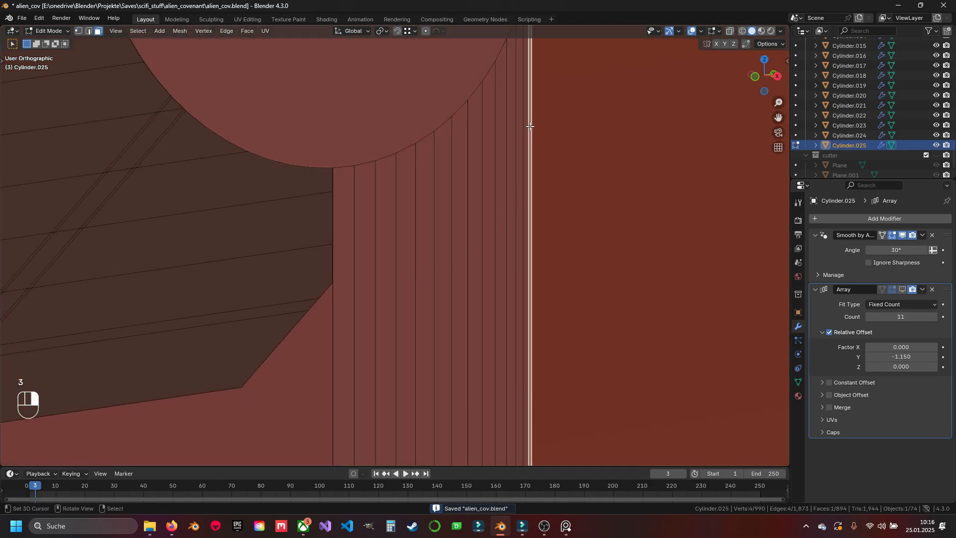
pyautogui.keyDown('ctrl'); pyautogui.click(346, 265); pyautogui.keyUp('ctrl')
pyautogui.moveTo(346, 264); pyautogui.dragTo(384, 292, button='middle')
pyautogui.press('f')
pyautogui.scroll(-6, 401, 274)
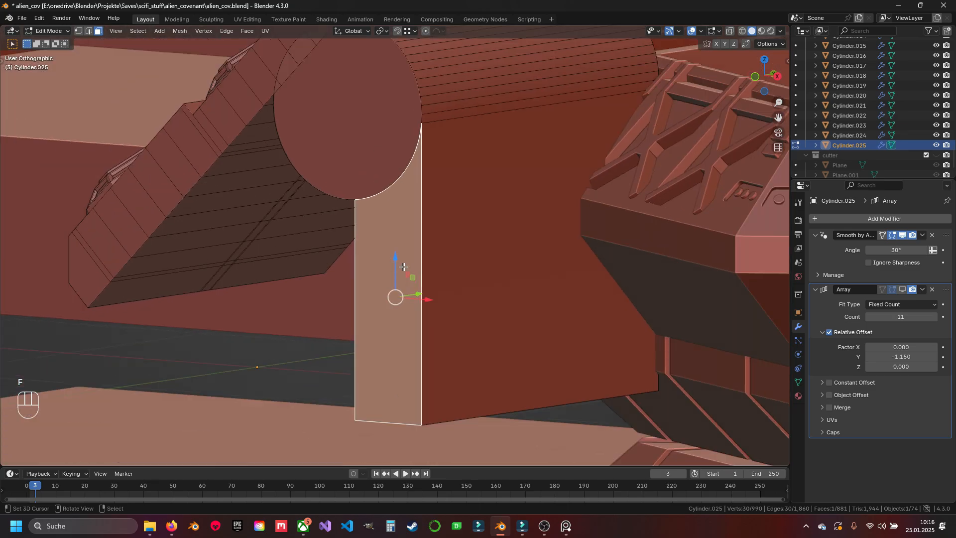
pyautogui.moveTo(460, 282)
pyautogui.mouseDown(button='middle')
pyautogui.moveTo(489, 205)
pyautogui.moveTo(478, 285)
pyautogui.mouseUp(button='middle')
pyautogui.keyDown('shift'); pyautogui.click(390, 172); pyautogui.keyUp('shift')
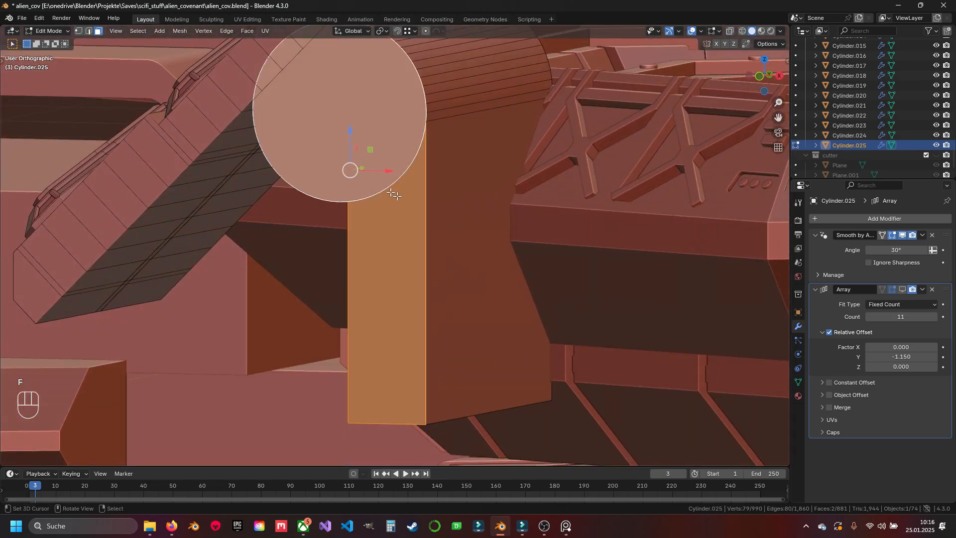
pyautogui.moveTo(446, 206); pyautogui.dragTo(433, 235, button='middle')
pyautogui.scroll(2, 425, 218)
pyautogui.press('i')
pyautogui.press('Escape')
# Try to slide the round face's edge vertex along its edge by a factor of 1 onto the wall's upper corner vertex
pyautogui.scroll(3, 434, 235)
pyautogui.press('1')
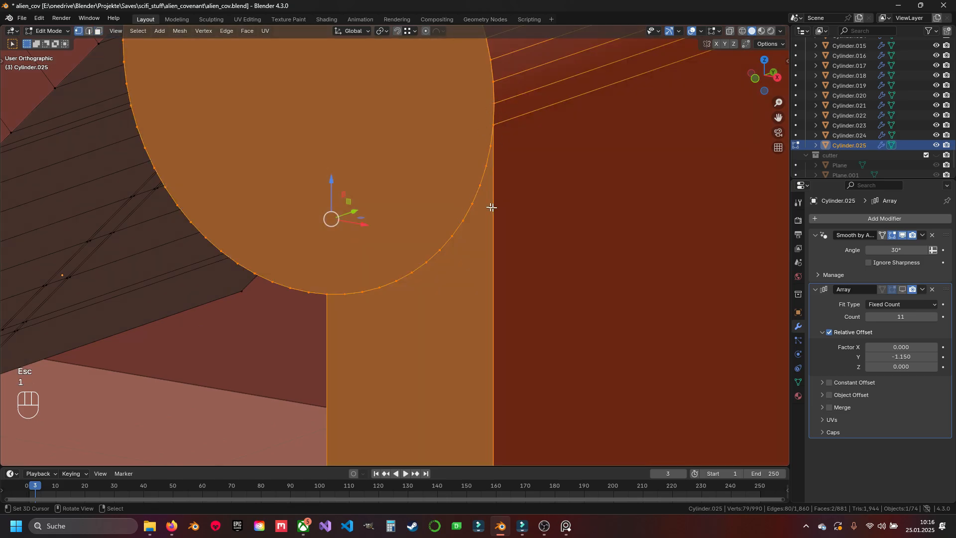
pyautogui.keyDown('shift'); pyautogui.moveTo(468, 288); pyautogui.dragTo(451, 356, button='middle'); pyautogui.keyUp('shift')
pyautogui.scroll(2, 452, 226)
pyautogui.click(513, 184)
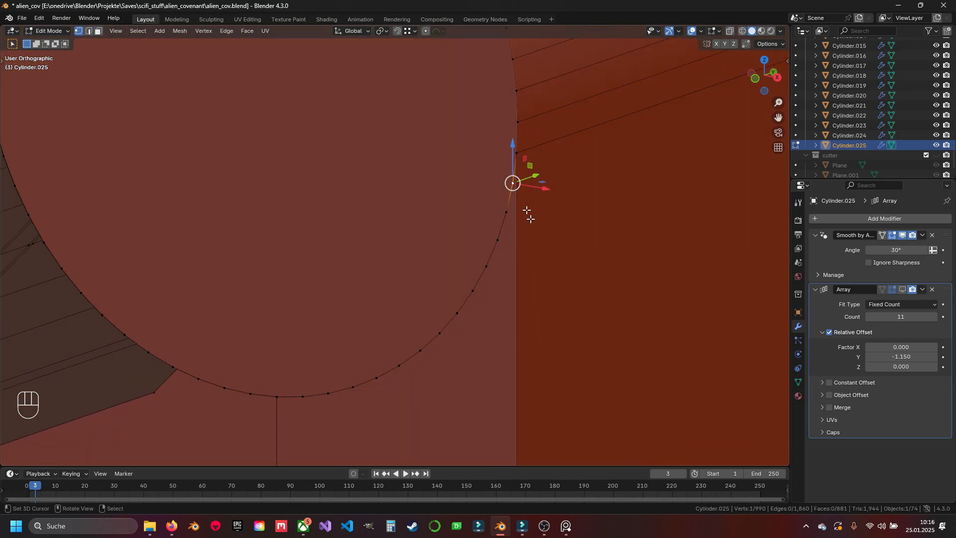
pyautogui.press('g')
pyautogui.press('g')
pyautogui.click(540, 189)
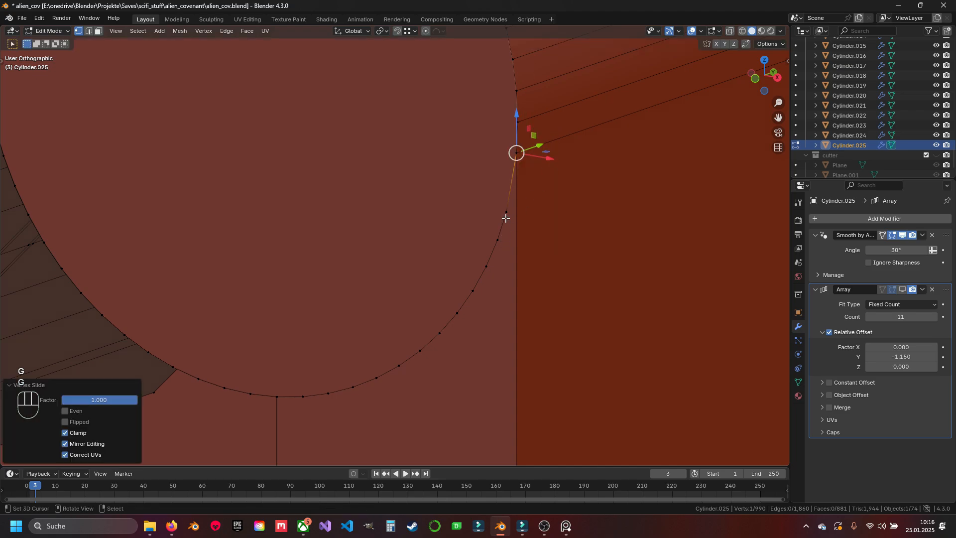
pyautogui.hotkey('ctrl', 'z')
pyautogui.hotkey('ctrl', 'z')
# Inset the block's round end face by about 0.042 m
pyautogui.press('3')
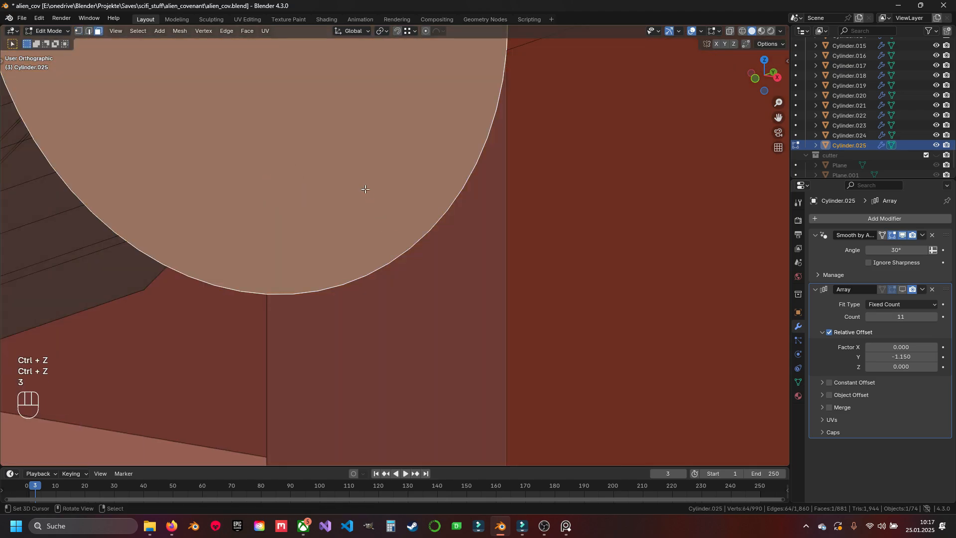
pyautogui.scroll(-3, 427, 280)
pyautogui.press('i')
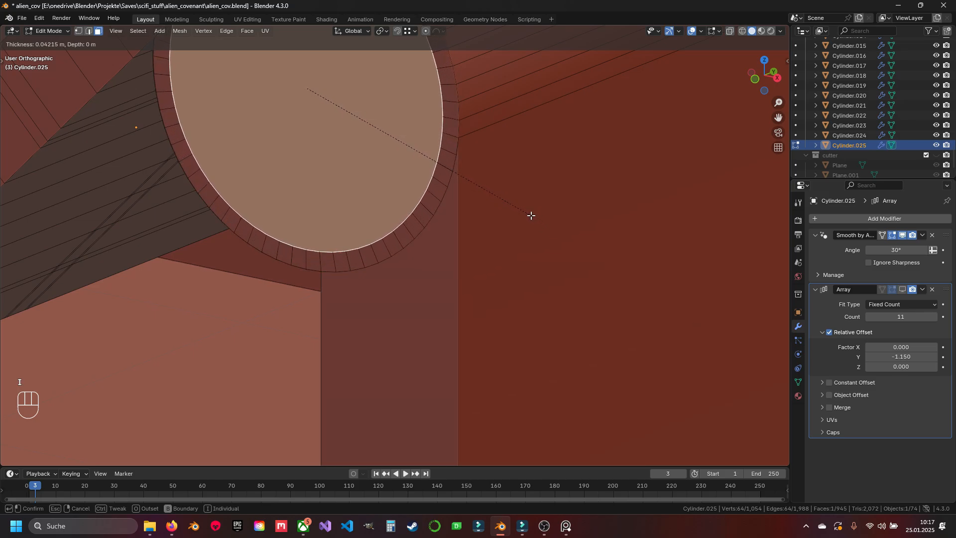
pyautogui.click(530, 215)
pyautogui.click(391, 299)
pyautogui.keyDown('shift'); pyautogui.moveTo(390, 299); pyautogui.dragTo(380, 218, button='middle'); pyautogui.keyUp('shift')
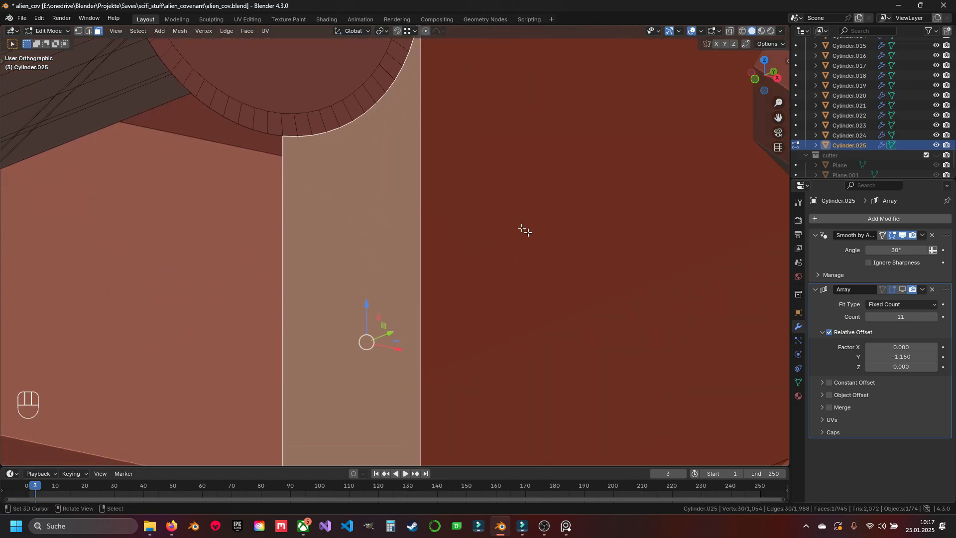
pyautogui.keyDown('shift'); pyautogui.moveTo(524, 230); pyautogui.dragTo(493, 291, button='middle'); pyautogui.keyUp('shift')
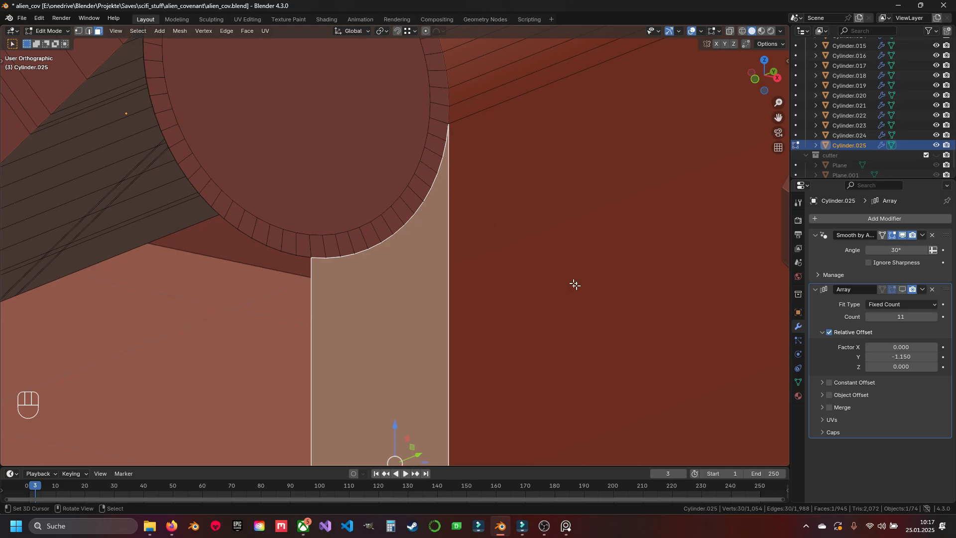
pyautogui.press('i')
pyautogui.press('Escape')
# Turn the Array modifier's viewport display back on
pyautogui.moveTo(572, 302); pyautogui.dragTo(621, 287, button='middle')
pyautogui.click(901, 289)
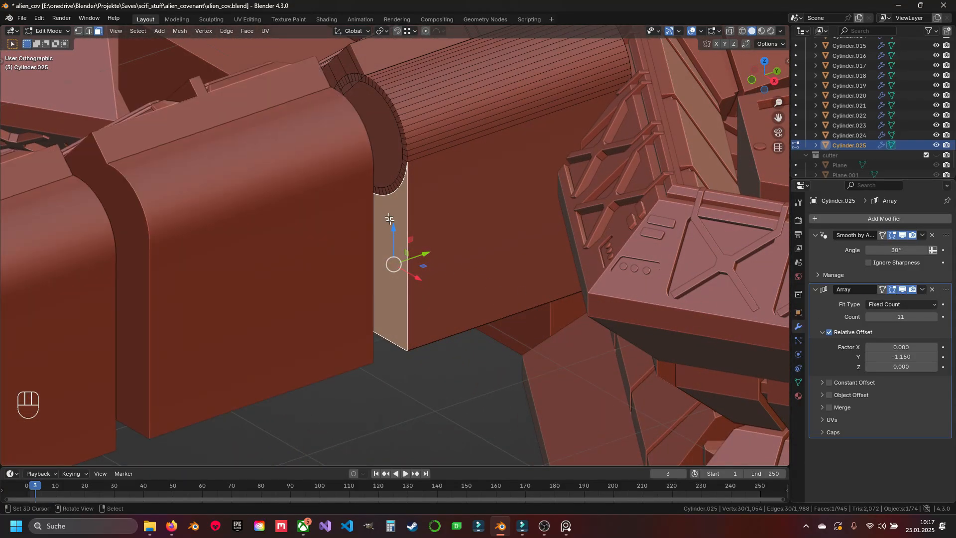
# Extrude the inset round end face about 0.177 m along negative Y towards the neighbouring block
pyautogui.press('3')
pyautogui.click(388, 157)
pyautogui.moveTo(410, 173); pyautogui.dragTo(361, 213, button='middle')
pyautogui.keyDown('shift'); pyautogui.moveTo(361, 213); pyautogui.dragTo(402, 315, button='middle'); pyautogui.keyUp('shift')
pyautogui.moveTo(401, 314); pyautogui.dragTo(438, 260, button='middle')
pyautogui.press('e')
pyautogui.press('Escape')
pyautogui.scroll(5, 438, 259)
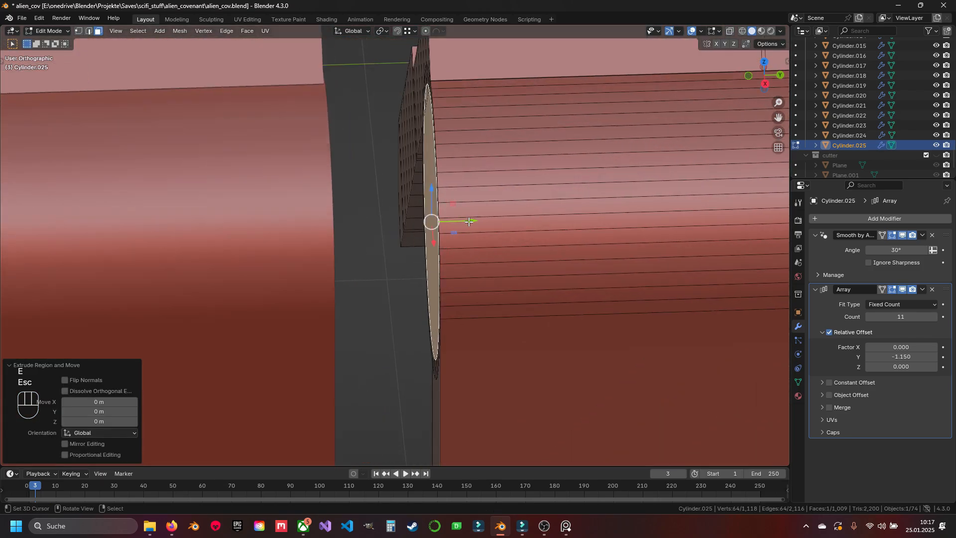
pyautogui.moveTo(469, 221); pyautogui.dragTo(398, 221)
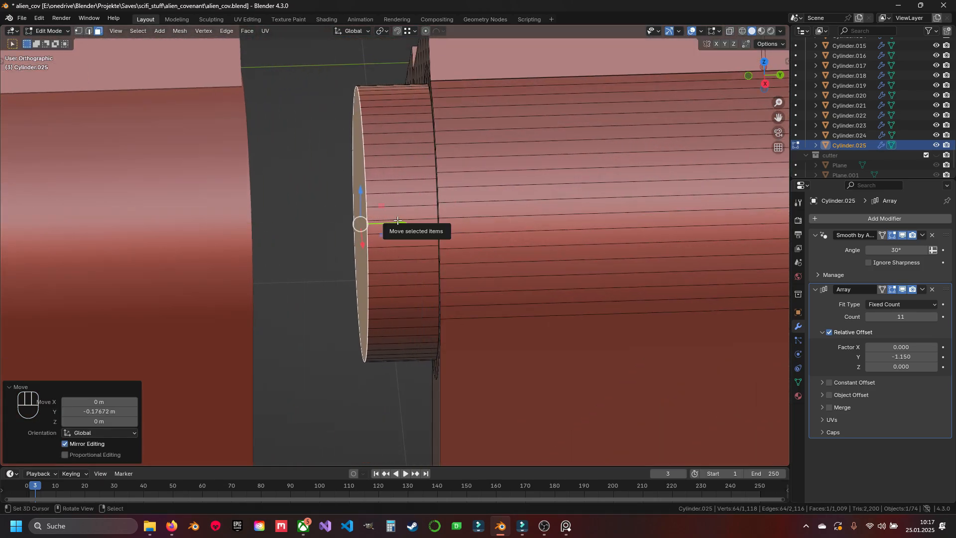
# Shift the extruded round end face by about 0.003 m along Y in the top view
pyautogui.press('KP_7')
pyautogui.scroll(-5, 402, 218)
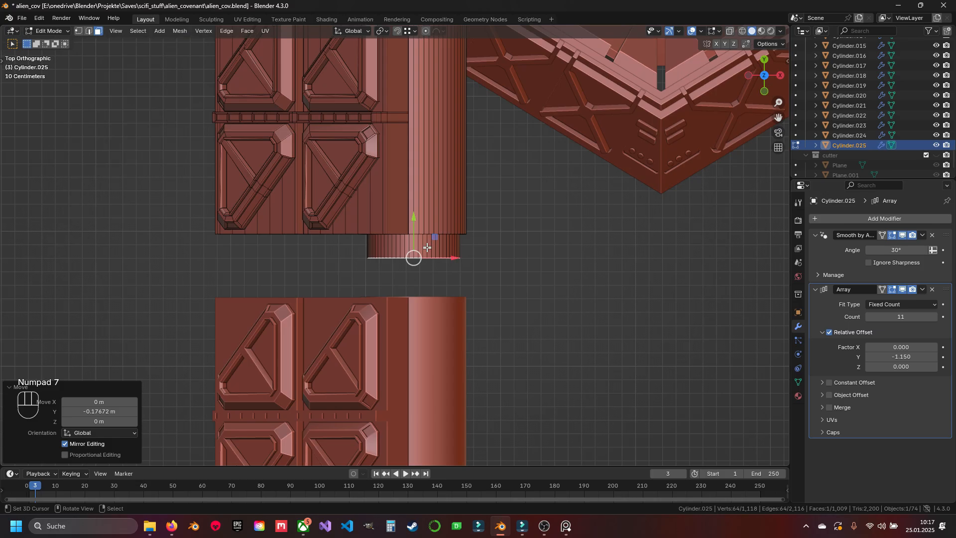
pyautogui.scroll(1, 425, 229)
pyautogui.moveTo(423, 229)
pyautogui.mouseDown()
pyautogui.moveTo(422, 237)
pyautogui.moveTo(423, 229)
pyautogui.mouseUp()
pyautogui.moveTo(422, 229); pyautogui.dragTo(458, 267, button='middle')
pyautogui.scroll(4, 458, 267)
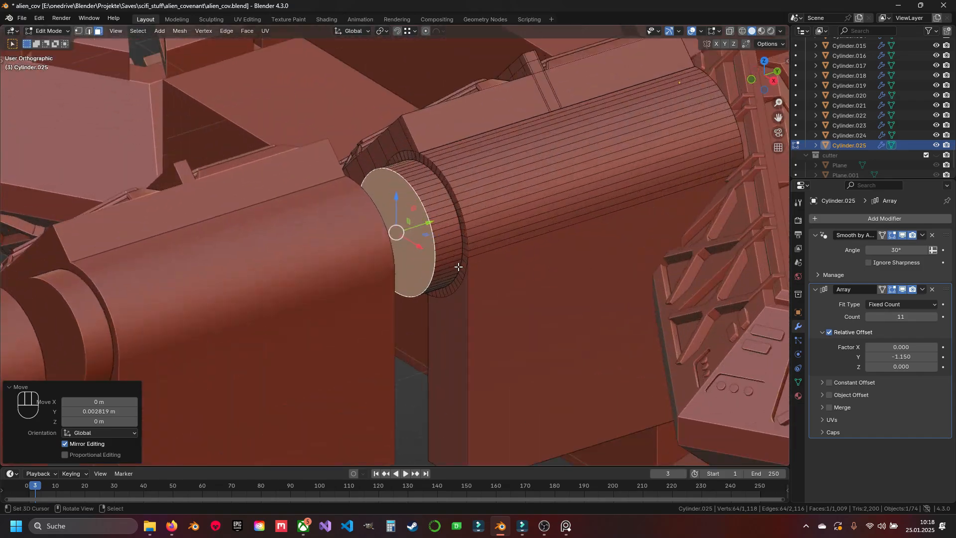
# Undo the extrusion, the shift and the inset of the round end face
pyautogui.hotkey('ctrl', 'z')
pyautogui.hotkey('ctrl', 'z')
pyautogui.hotkey('ctrl', 'z')
pyautogui.hotkey('ctrl', 'z')
pyautogui.hotkey('ctrl', 'z')
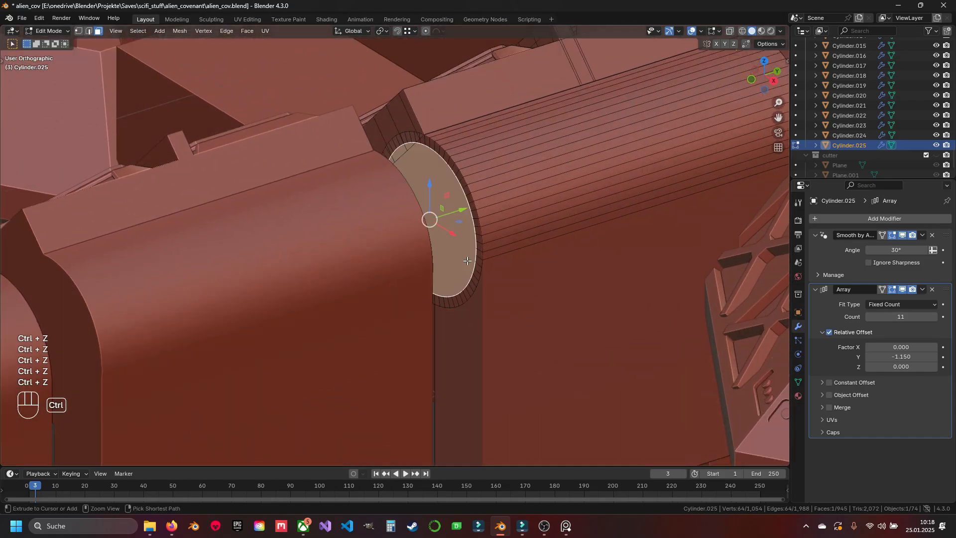
# Inset the round faces at both ends of the block together by about 0.08 m
pyautogui.moveTo(690, 255); pyautogui.dragTo(577, 209, button='middle')
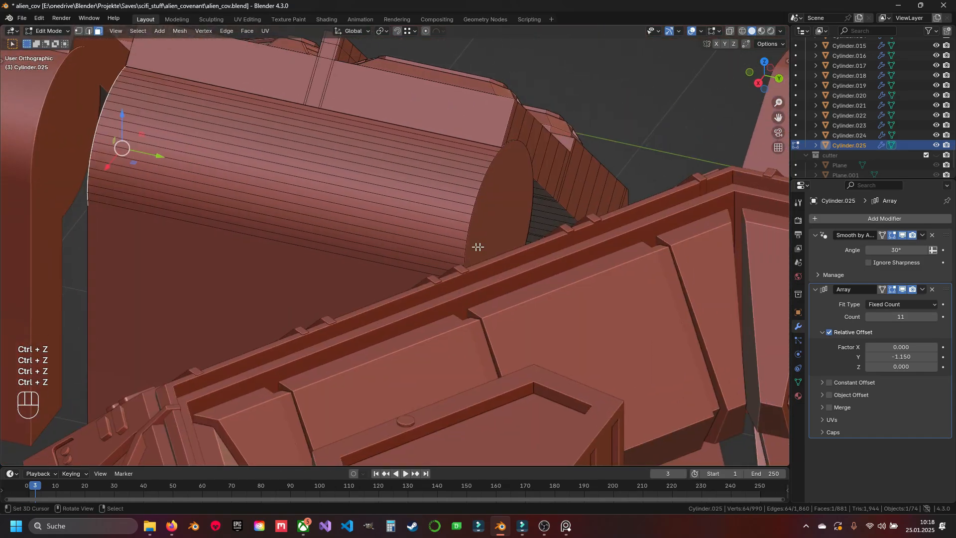
pyautogui.press('i')
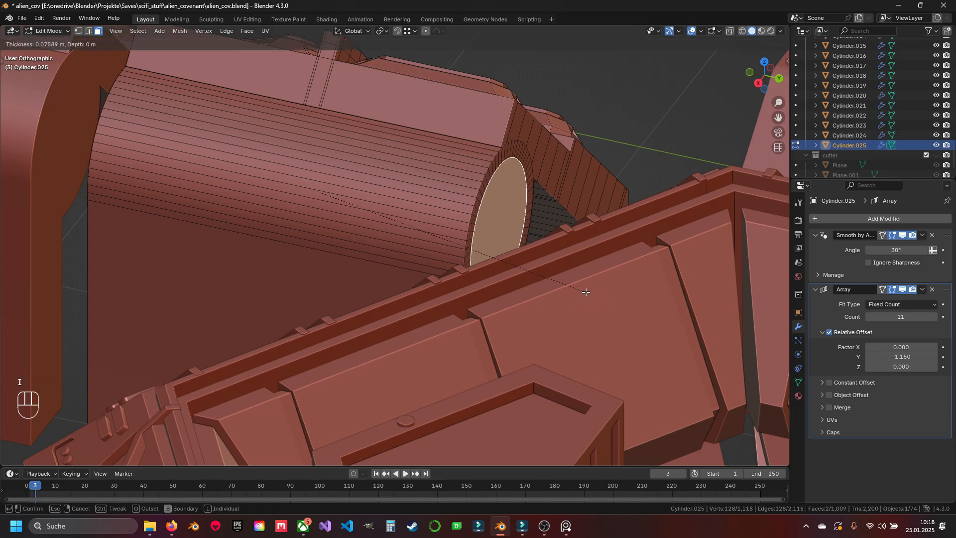
pyautogui.click(584, 289)
# Extrude both inset round faces and scale them apart along Y by 1.22 to form connecting stubs
pyautogui.press('e')
pyautogui.press('Escape')
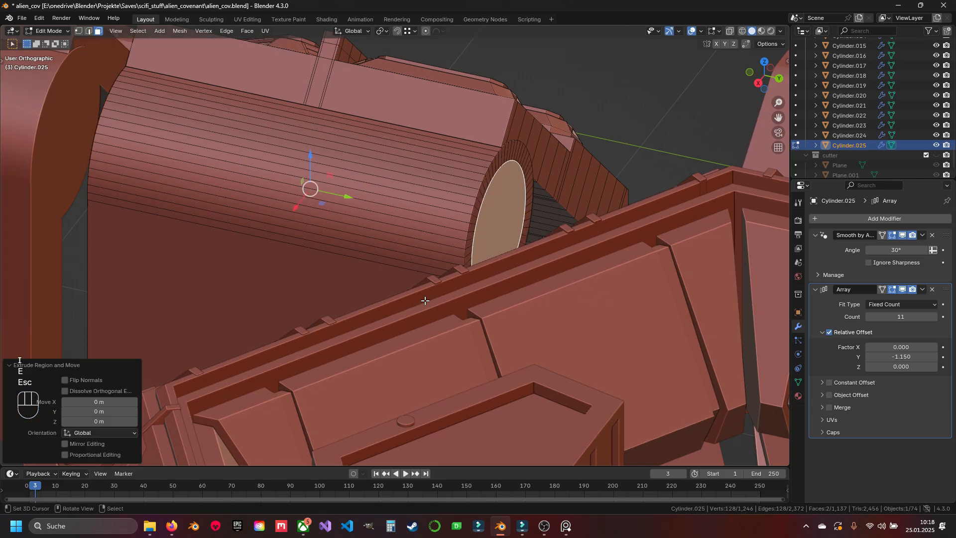
pyautogui.moveTo(361, 298); pyautogui.dragTo(394, 301, button='middle')
pyautogui.press('s')
pyautogui.press('y')
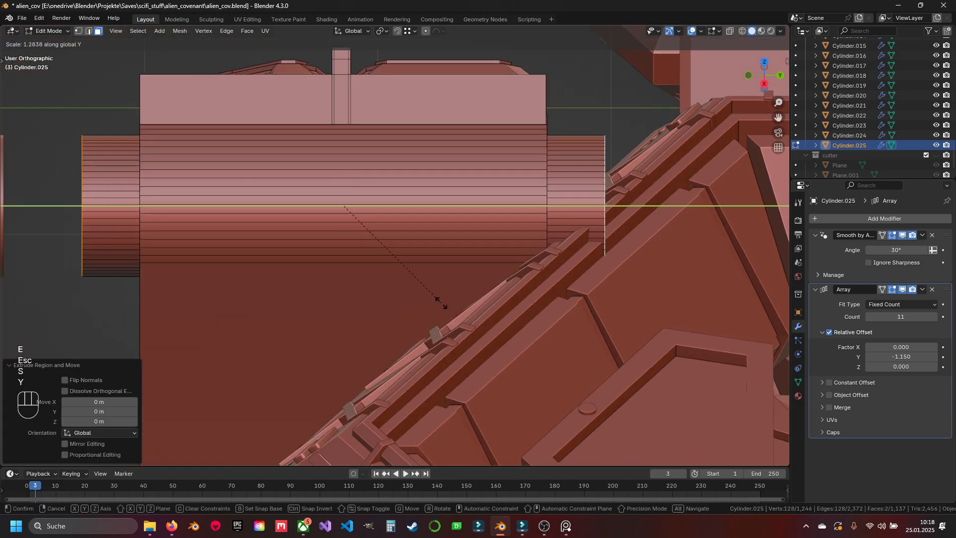
pyautogui.click(431, 302)
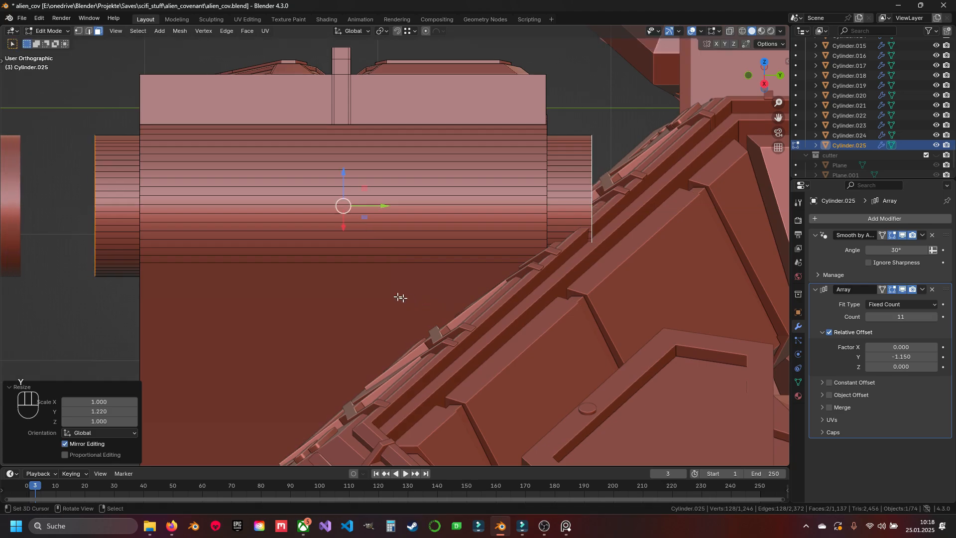
# Set the Array modifier's relative Y offset to -1.000 so the stubs of neighbouring blocks meet
pyautogui.scroll(-2, 378, 294)
pyautogui.keyDown('shift'); pyautogui.moveTo(328, 289); pyautogui.dragTo(442, 264, button='middle'); pyautogui.keyUp('shift')
pyautogui.keyDown('shift'); pyautogui.moveTo(309, 243); pyautogui.dragTo(353, 235, button='middle'); pyautogui.keyUp('shift')
pyautogui.press('KP_7')
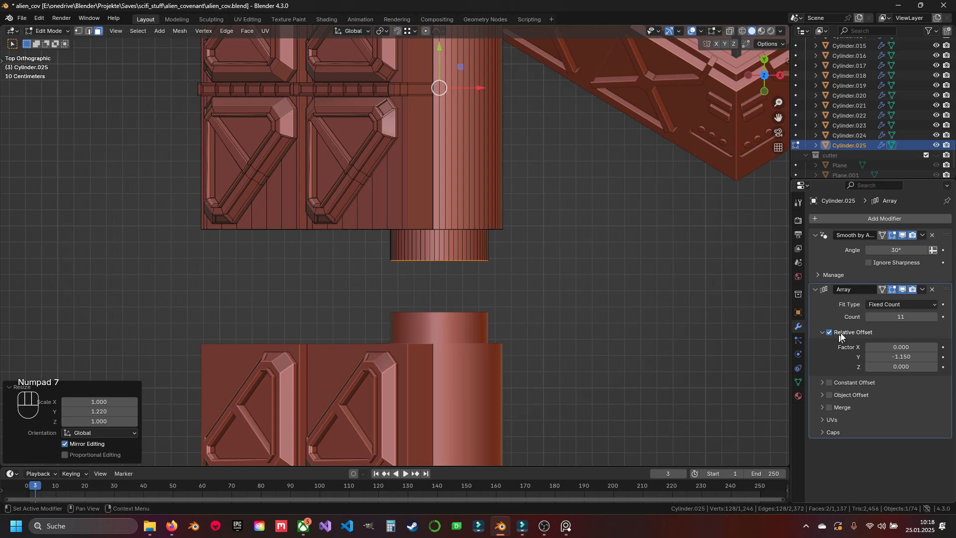
pyautogui.keyDown('shift'); pyautogui.moveTo(909, 356); pyautogui.dragTo(930, 356); pyautogui.keyUp('shift')
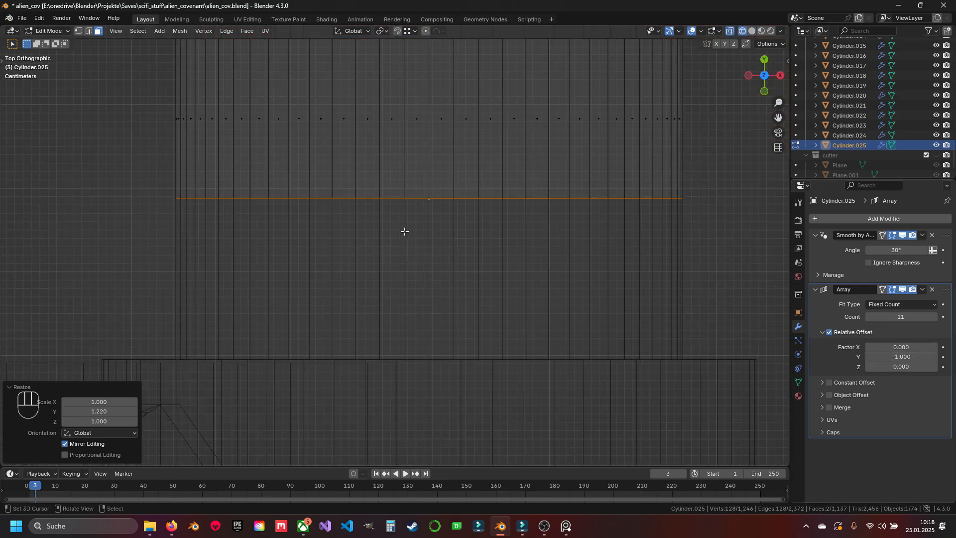
pyautogui.press('z')
pyautogui.scroll(-10, 405, 232)
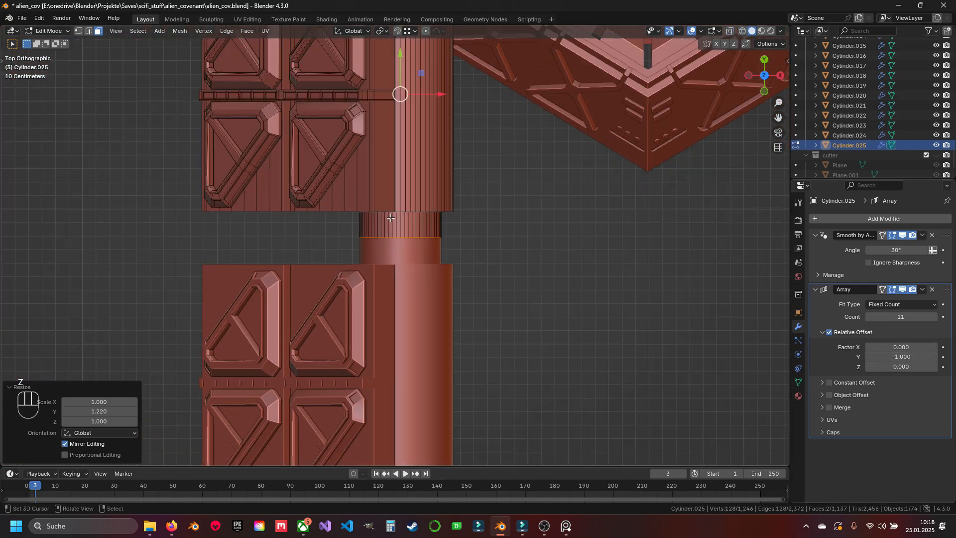
# Return to Object Mode and save the file
pyautogui.press('Tab')
pyautogui.moveTo(423, 219); pyautogui.dragTo(354, 169, button='middle')
pyautogui.press('a')
pyautogui.hotkey('ctrl', 's')
pyautogui.scroll(-5, 398, 264)
# Reopen the wall block in Edit Mode and merge the long strip faces on the wall's underside into one face
pyautogui.moveTo(351, 292); pyautogui.dragTo(417, 195, button='middle')
pyautogui.click(417, 195)
pyautogui.scroll(4, 488, 159)
pyautogui.moveTo(488, 160); pyautogui.dragTo(448, 222, button='middle')
pyautogui.press('Tab')
pyautogui.scroll(4, 413, 255)
pyautogui.press('3')
pyautogui.moveTo(500, 376); pyautogui.dragTo(454, 50, button='middle')
pyautogui.scroll(-6, 497, 309)
pyautogui.scroll(9, 456, 250)
pyautogui.moveTo(456, 250); pyautogui.dragTo(388, 235, button='middle')
pyautogui.click(370, 284)
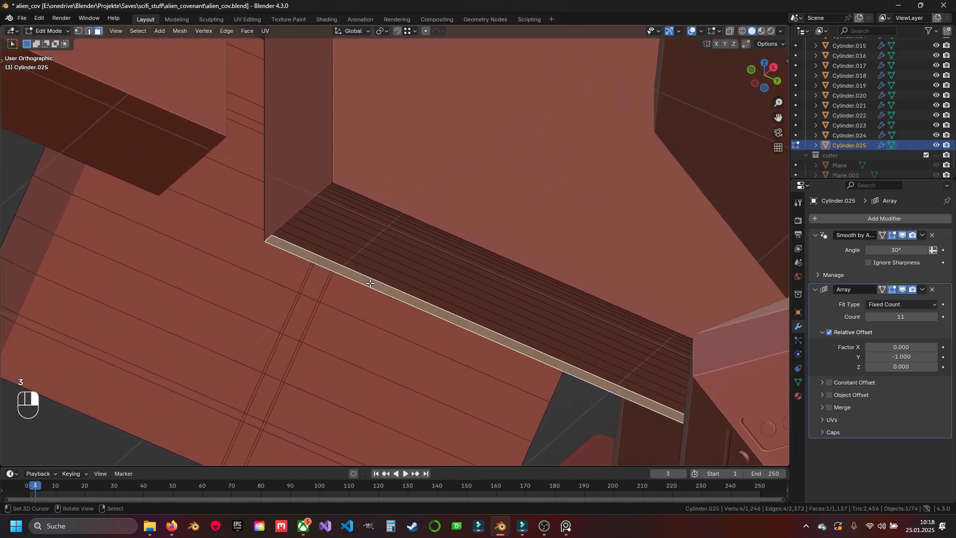
pyautogui.keyDown('ctrl'); pyautogui.click(412, 219); pyautogui.keyUp('ctrl')
pyautogui.press('f')
# Isolate the wall block in local view
pyautogui.moveTo(474, 235); pyautogui.dragTo(429, 338, button='middle')
pyautogui.press('KP_Divide')
pyautogui.scroll(7, 402, 320)
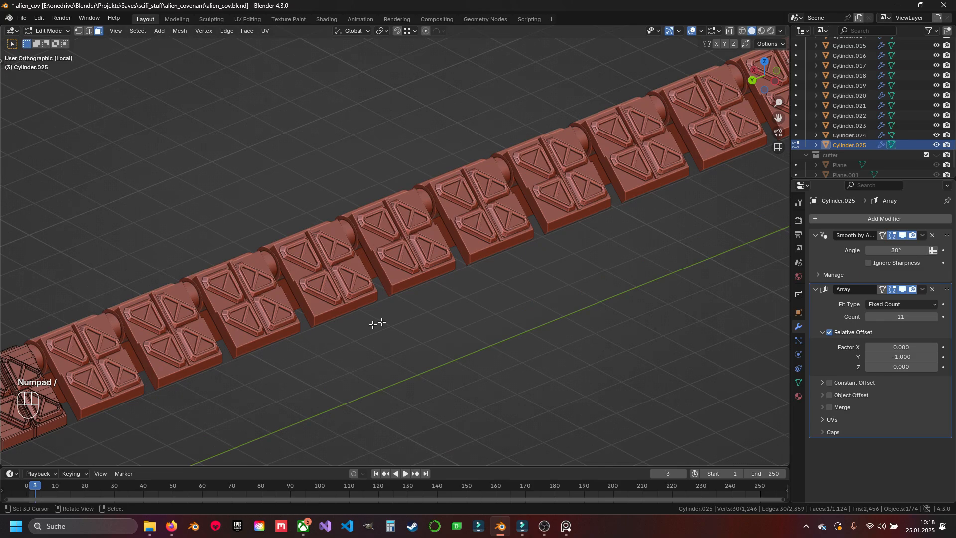
pyautogui.keyDown('shift'); pyautogui.moveTo(378, 324); pyautogui.dragTo(448, 289, button='middle'); pyautogui.keyUp('shift')
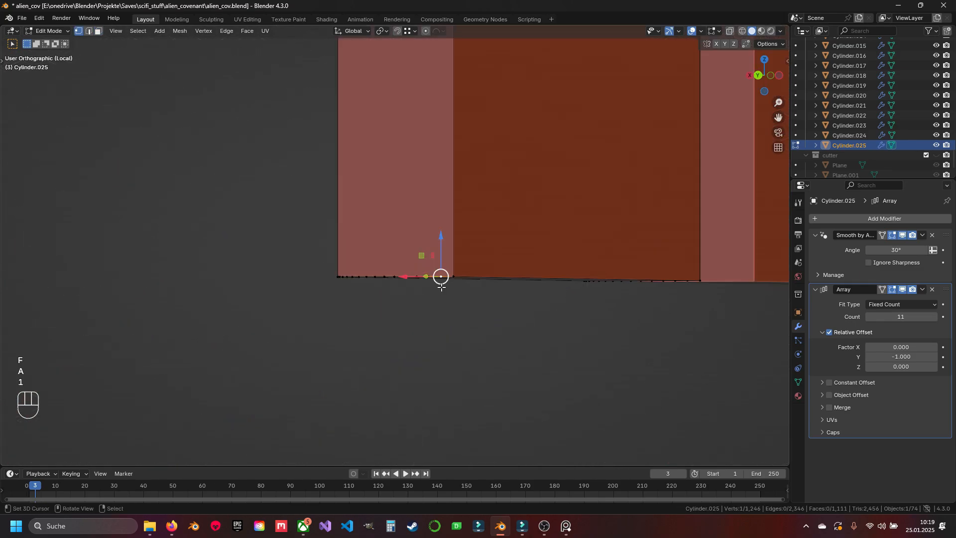
# Dissolve the redundant vertices between the corners of the lower edge at the wall's near end
pyautogui.press('KP_Decimal')
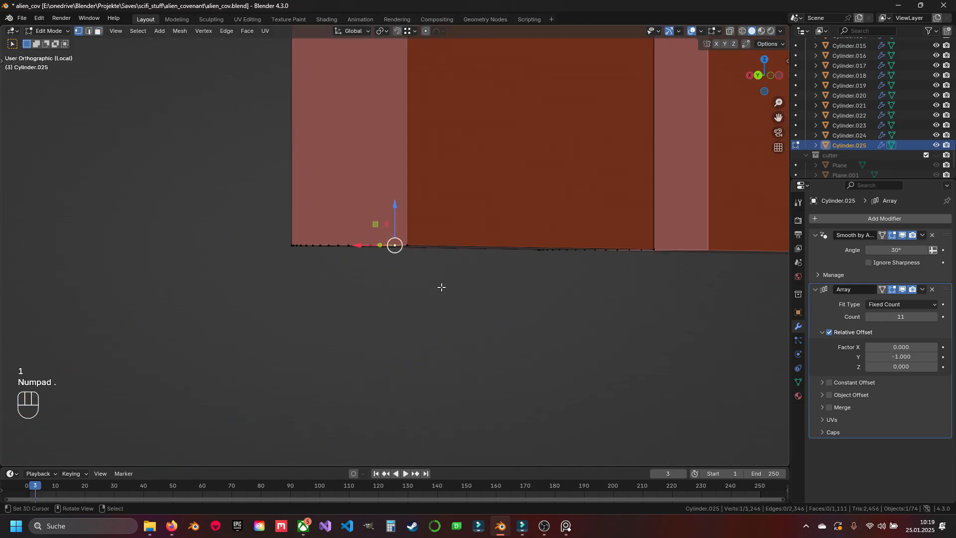
pyautogui.moveTo(441, 285); pyautogui.dragTo(463, 244, button='middle')
pyautogui.scroll(5, 278, 258)
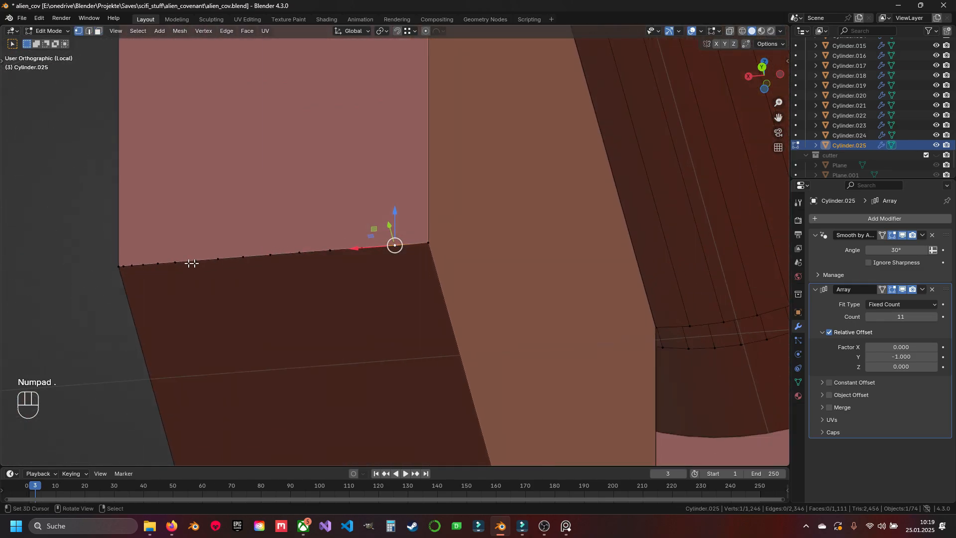
pyautogui.keyDown('ctrl'); pyautogui.click(123, 266); pyautogui.keyUp('ctrl')
pyautogui.press('x')
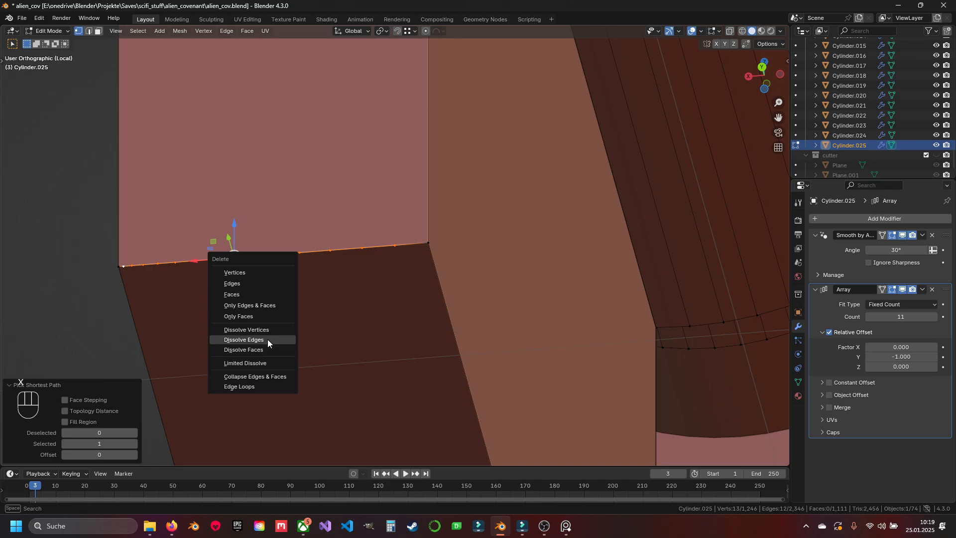
pyautogui.click(273, 329)
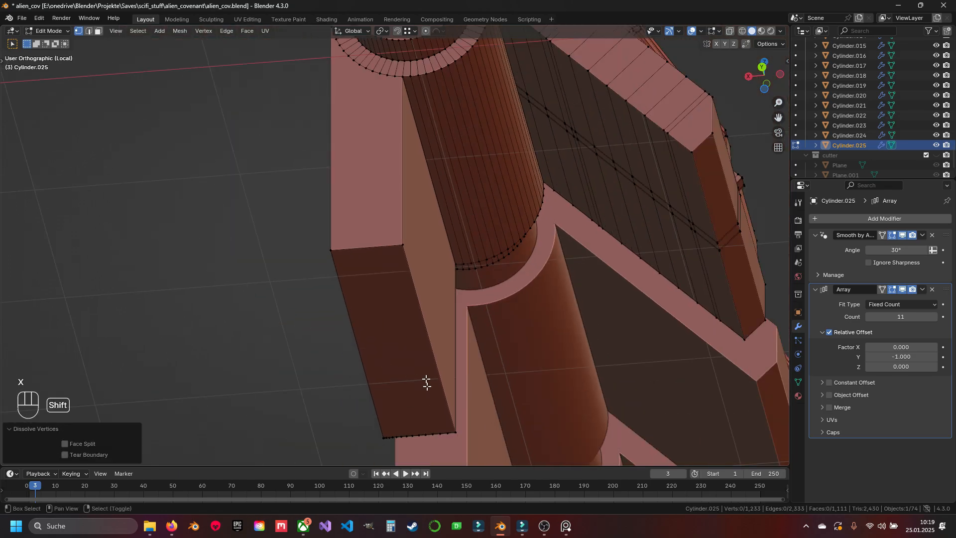
# Dissolve the redundant vertices along the lower edge at the wall's opposite end and save the file
pyautogui.scroll(5, 426, 382)
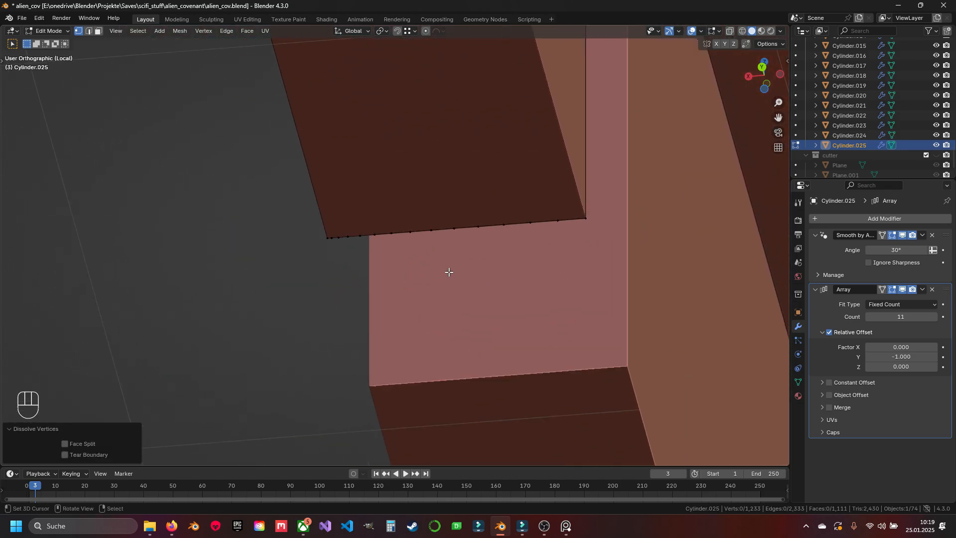
pyautogui.click(595, 216)
pyautogui.keyDown('ctrl'); pyautogui.click(317, 237); pyautogui.keyUp('ctrl')
pyautogui.press('x')
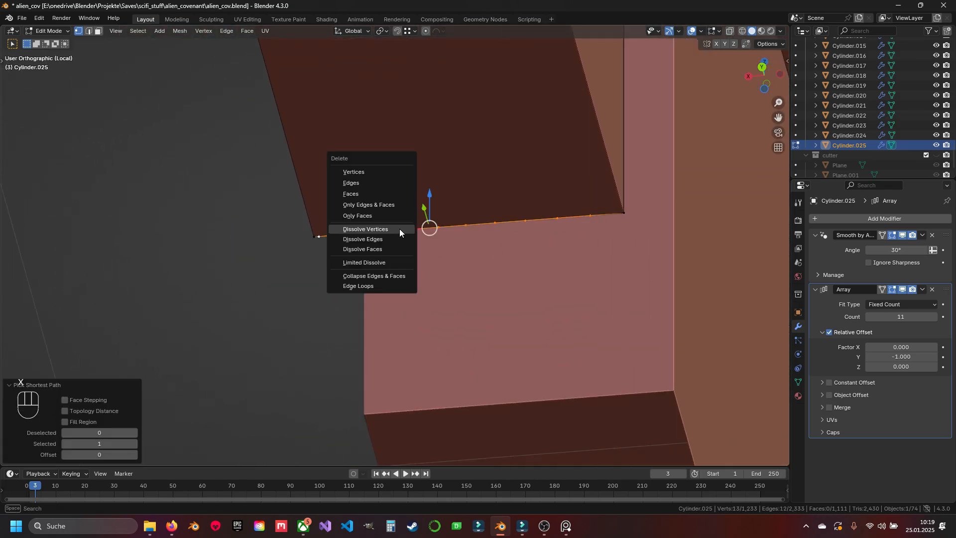
pyautogui.click(394, 229)
pyautogui.scroll(-8, 437, 235)
pyautogui.hotkey('ctrl', 's')
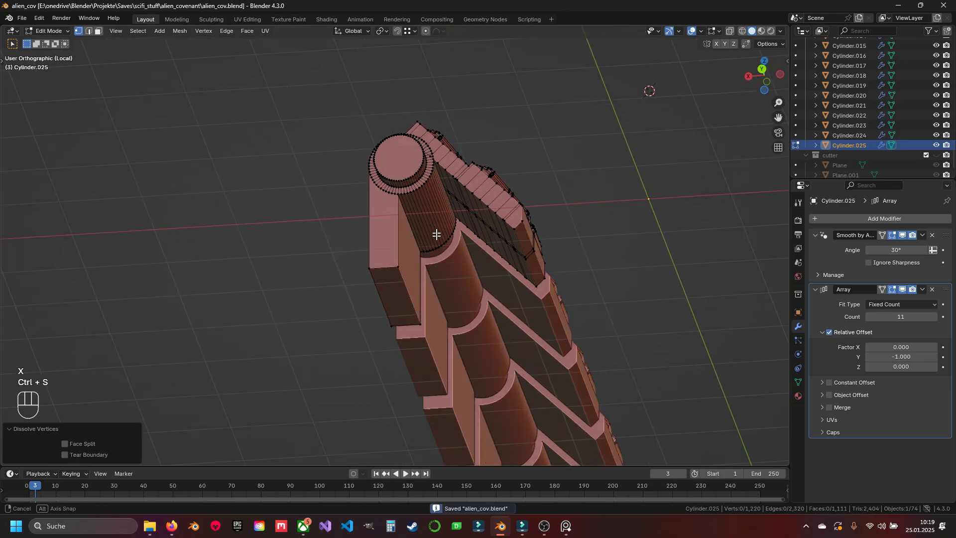
# Leave local view and Edit Mode on the wall block and save the file
pyautogui.moveTo(437, 234); pyautogui.dragTo(501, 261, button='middle')
pyautogui.keyDown('shift'); pyautogui.moveTo(371, 230); pyautogui.dragTo(420, 279, button='middle'); pyautogui.keyUp('shift')
pyautogui.press('KP_Divide')
pyautogui.press('Tab')
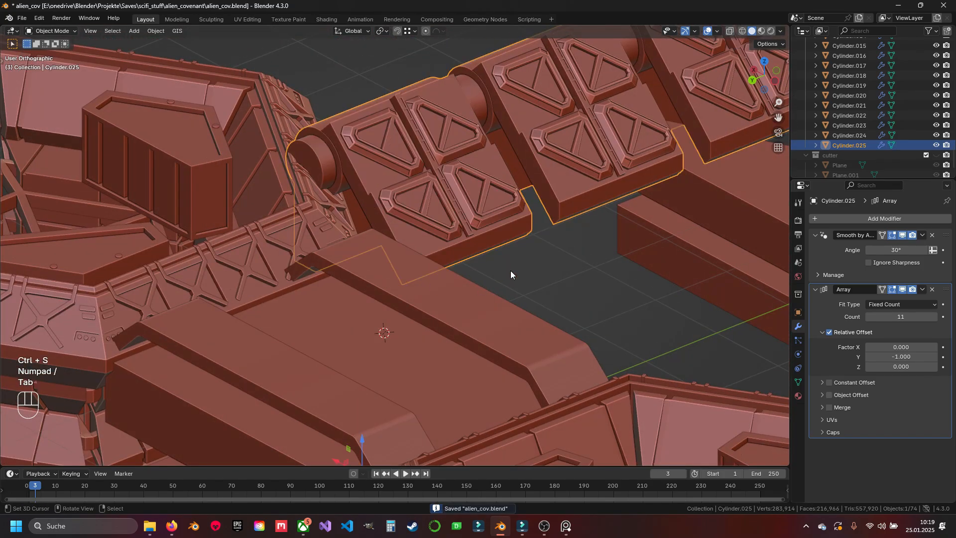
pyautogui.scroll(-6, 510, 270)
pyautogui.hotkey('ctrl', 's')
pyautogui.moveTo(510, 270); pyautogui.dragTo(533, 274, button='middle')
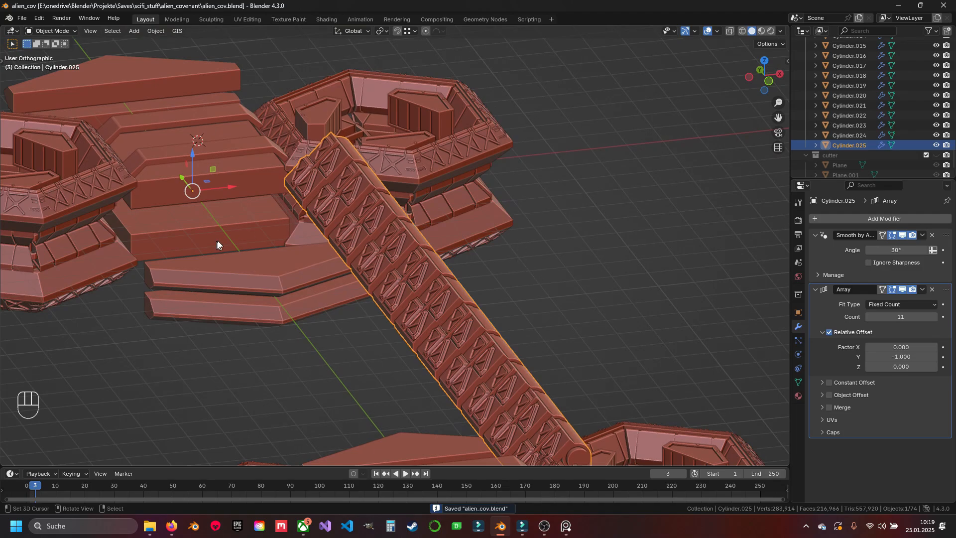
# Duplicate the entire wall block mesh in Edit Mode and move the copy about 1.5 m along X beside the original
pyautogui.moveTo(429, 197); pyautogui.dragTo(436, 211, button='middle')
pyautogui.scroll(-4, 338, 258)
pyautogui.moveTo(338, 259); pyautogui.dragTo(338, 281, button='middle')
pyautogui.scroll(7, 343, 277)
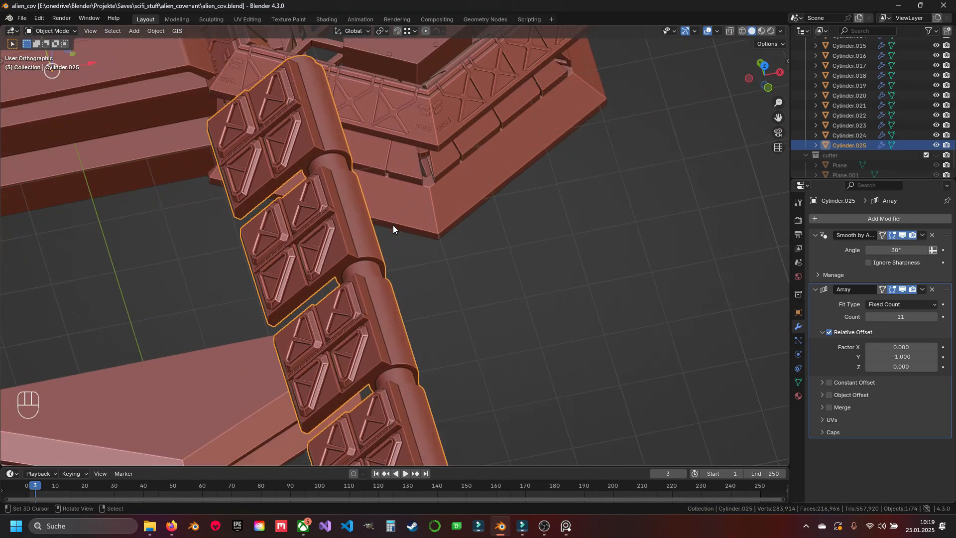
pyautogui.press('Tab')
pyautogui.press('a')
pyautogui.moveTo(371, 179); pyautogui.dragTo(369, 199, button='middle')
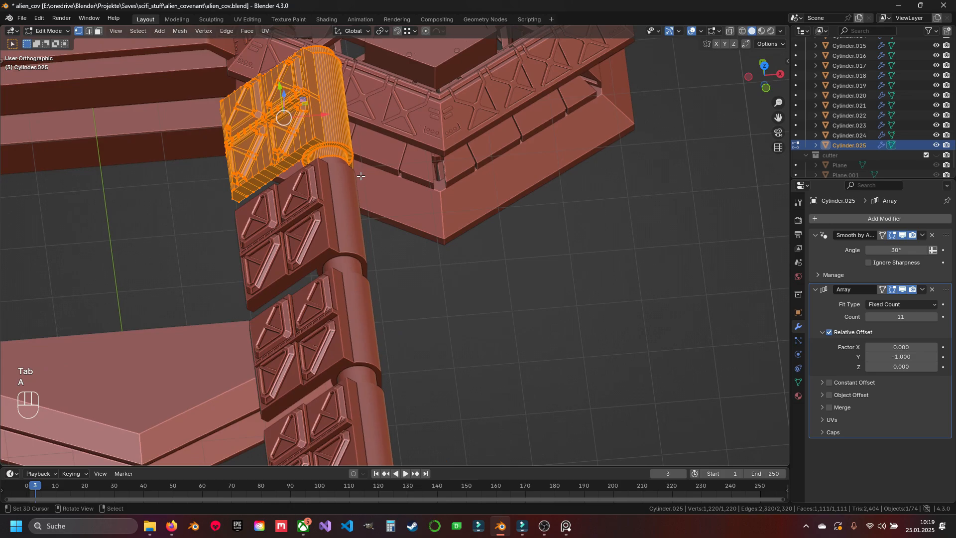
pyautogui.scroll(-3, 368, 199)
pyautogui.hotkey('shift', 'd')
pyautogui.press('Escape')
pyautogui.moveTo(382, 196); pyautogui.dragTo(439, 197)
pyautogui.moveTo(439, 197)
pyautogui.mouseDown(button='middle')
pyautogui.moveTo(230, 228)
pyautogui.moveTo(465, 204)
pyautogui.moveTo(450, 200)
pyautogui.mouseUp(button='middle')
pyautogui.scroll(3, 449, 200)
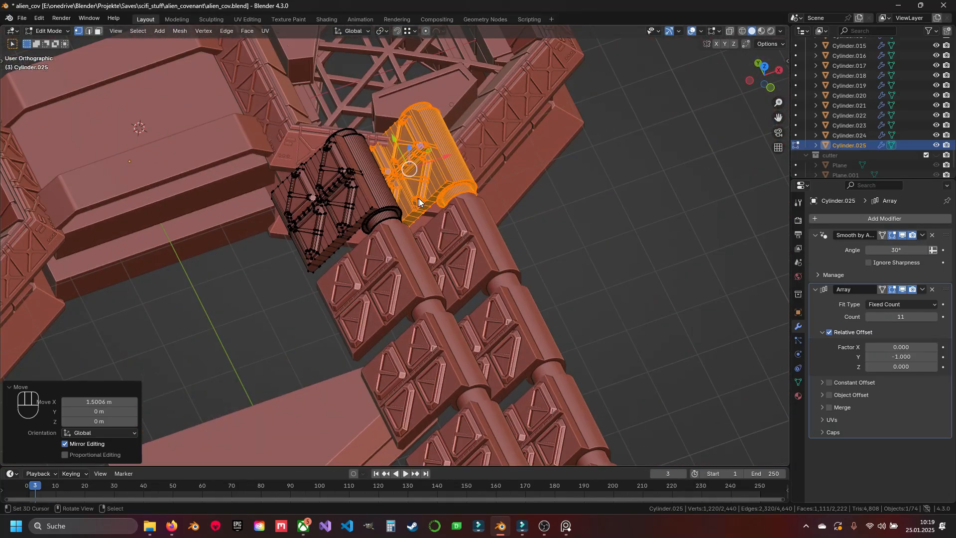
# Select both side-by-side wall blocks and scale them uniformly to 0.75
pyautogui.press('Tab')
pyautogui.press('Tab')
pyautogui.press('a')
pyautogui.press('a')
pyautogui.press('s')
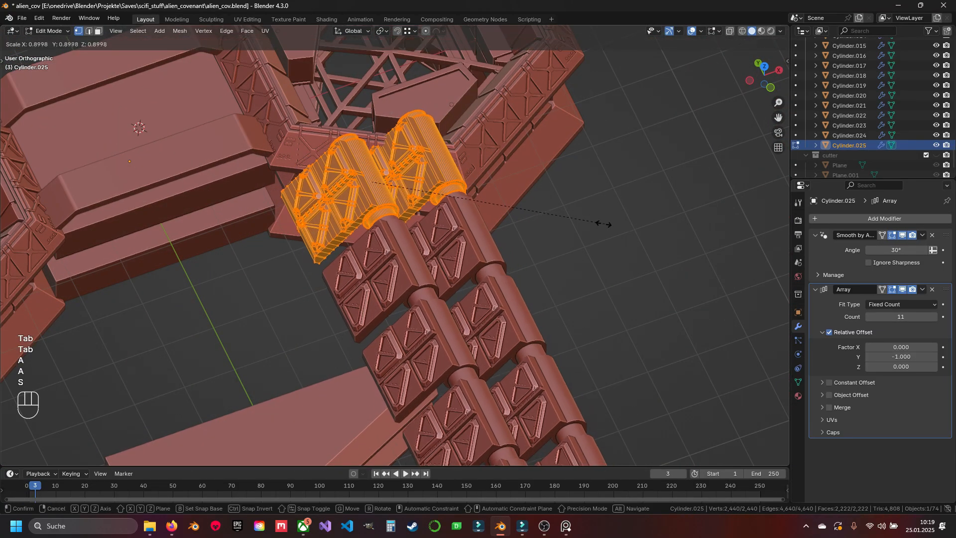
pyautogui.click(564, 220)
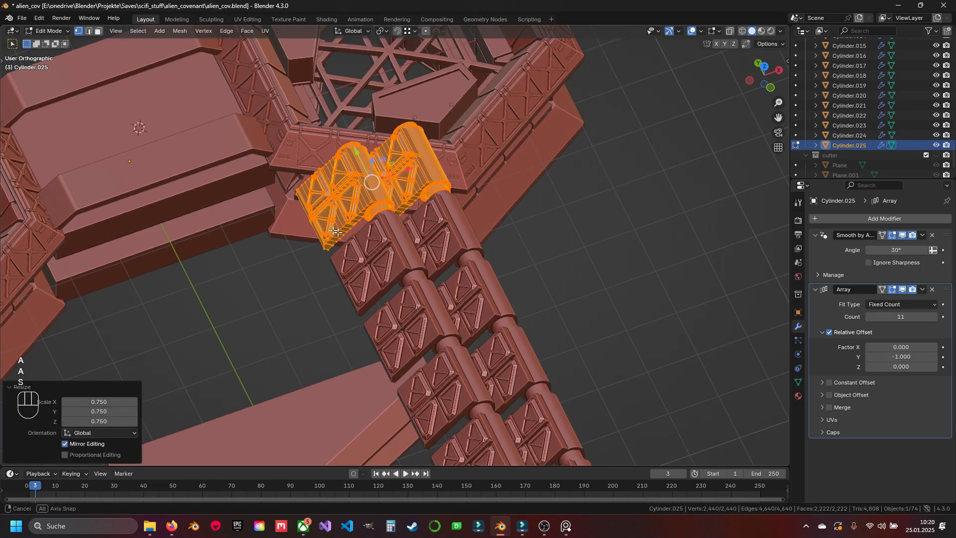
# In top view, move both wall blocks about -0.24 m in X and -0.46 m in Y, away from the hexagonal tower
pyautogui.moveTo(358, 214); pyautogui.dragTo(432, 224, button='middle')
pyautogui.press('KP_7')
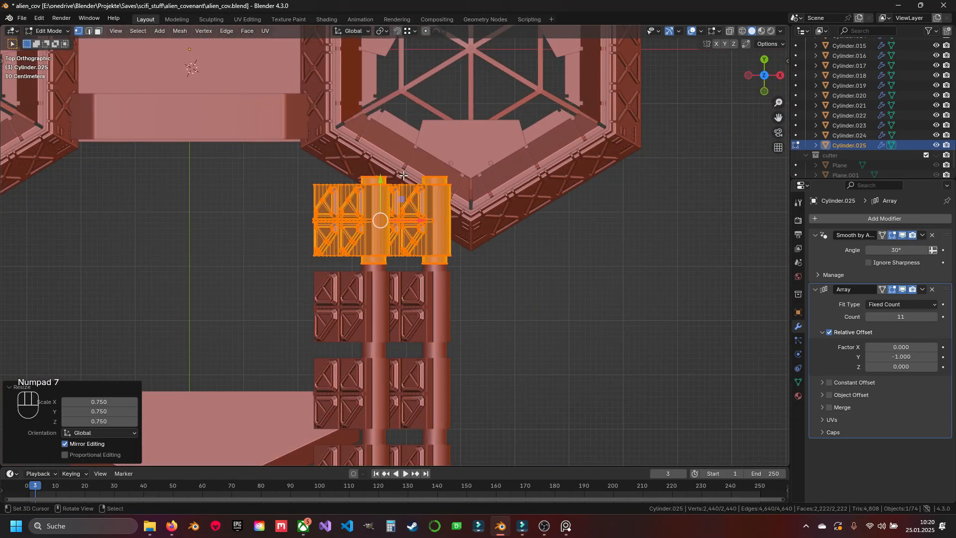
pyautogui.scroll(3, 404, 175)
pyautogui.press('g')
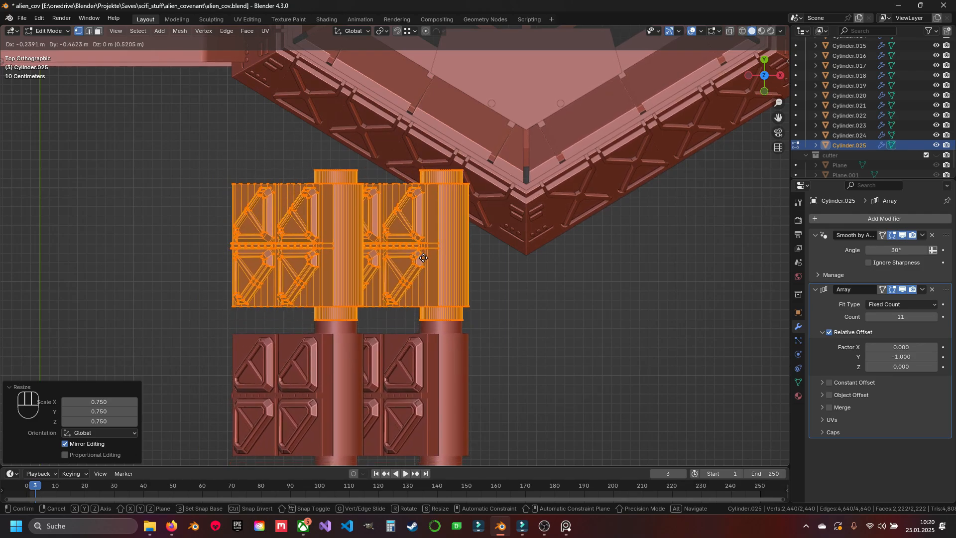
pyautogui.click(423, 258)
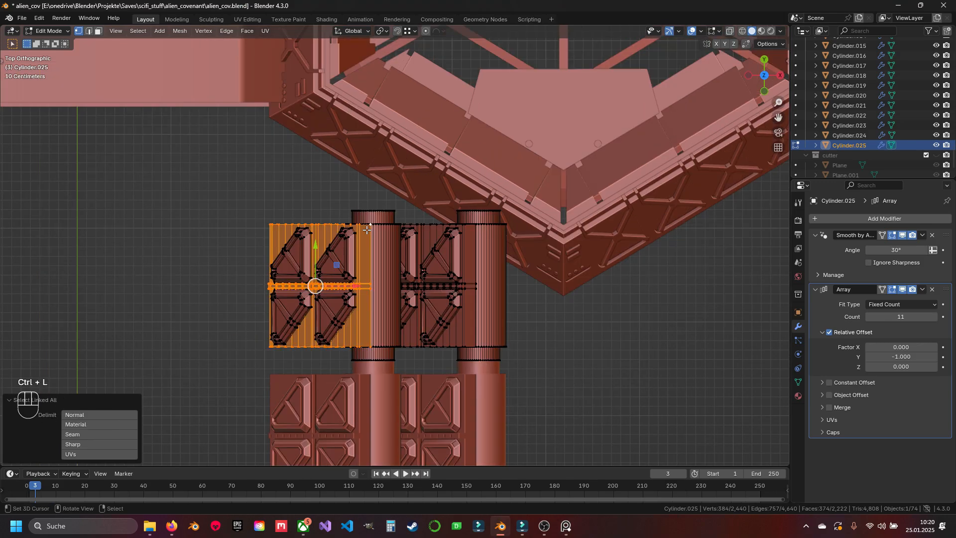
# Select the inner block with all its linked parts, duplicate it and move the copy about 1.91 m along Y
pyautogui.scroll(2, 377, 226)
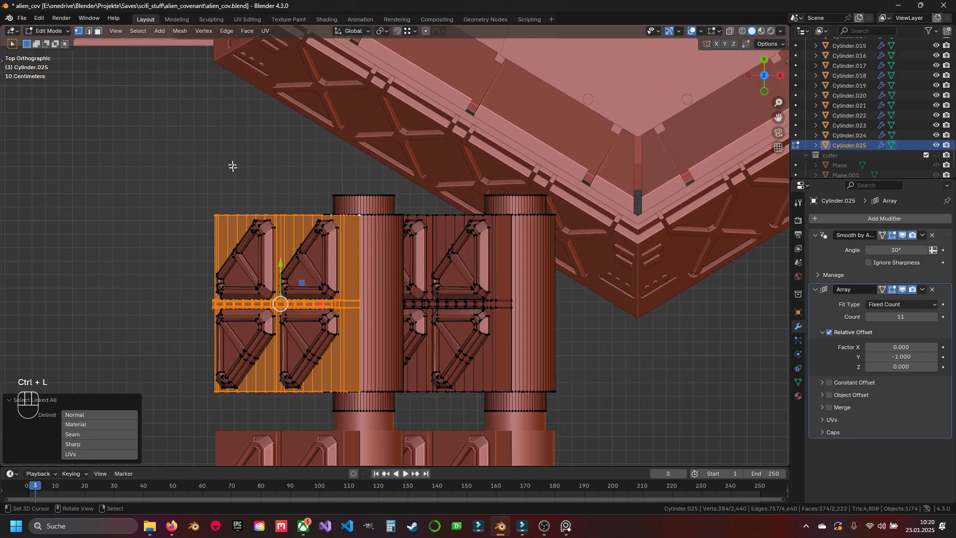
pyautogui.moveTo(232, 164); pyautogui.dragTo(374, 336)
pyautogui.hotkey('ctrl', 'l')
pyautogui.hotkey('shift', 'd')
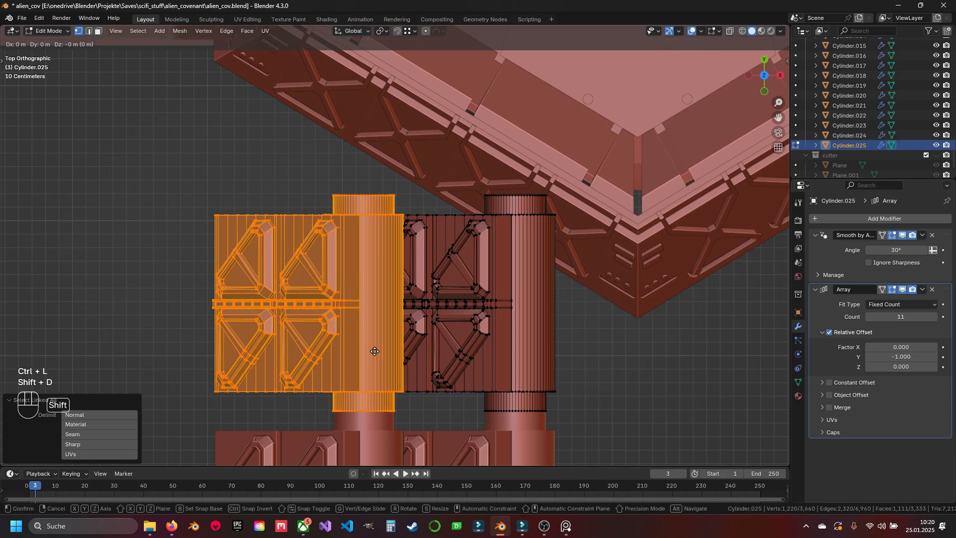
pyautogui.press('Escape')
pyautogui.keyDown('shift'); pyautogui.moveTo(358, 267); pyautogui.dragTo(370, 307, button='middle'); pyautogui.keyUp('shift')
pyautogui.moveTo(320, 314); pyautogui.dragTo(349, 57)
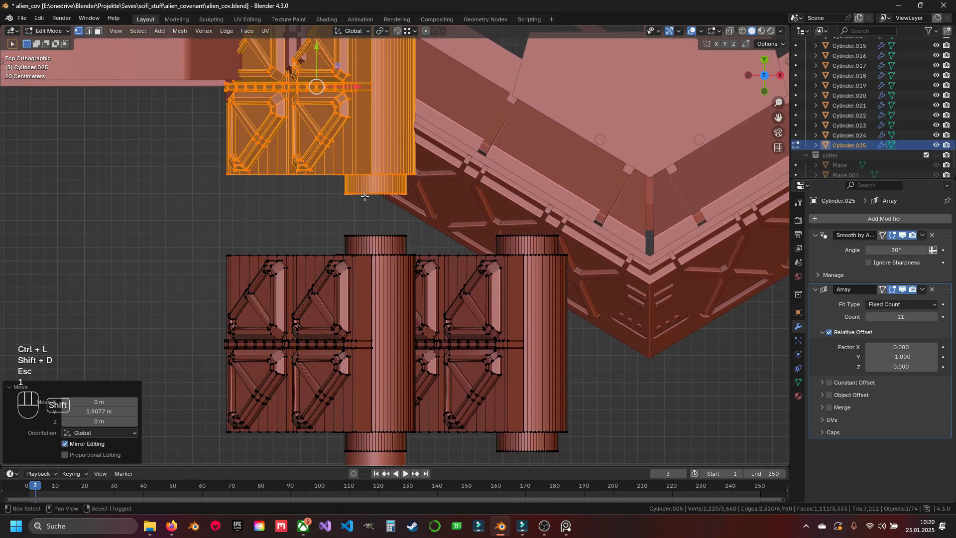
# Set the pivot to the active element and move the copied block about -0.31 m along Y so its stub meets the original's stub
pyautogui.press('1')
pyautogui.keyDown('shift'); pyautogui.moveTo(354, 190); pyautogui.dragTo(367, 219, button='middle'); pyautogui.keyUp('shift')
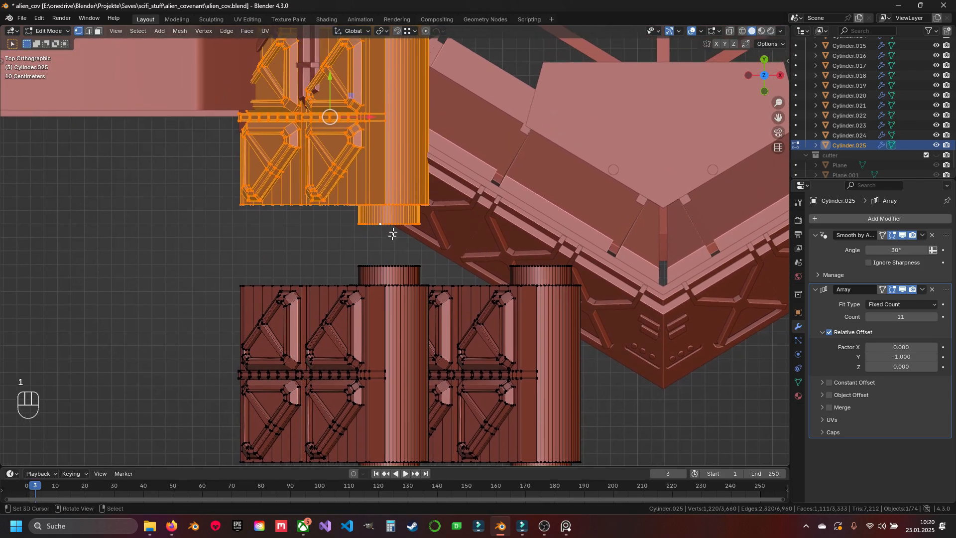
pyautogui.click(383, 30)
pyautogui.click(401, 100)
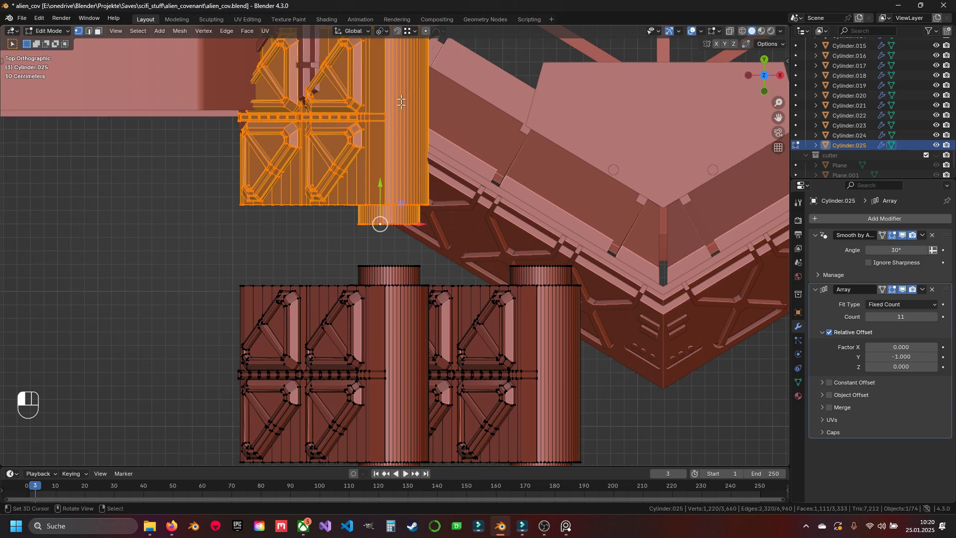
pyautogui.press('g')
pyautogui.press('y')
pyautogui.click(380, 268)
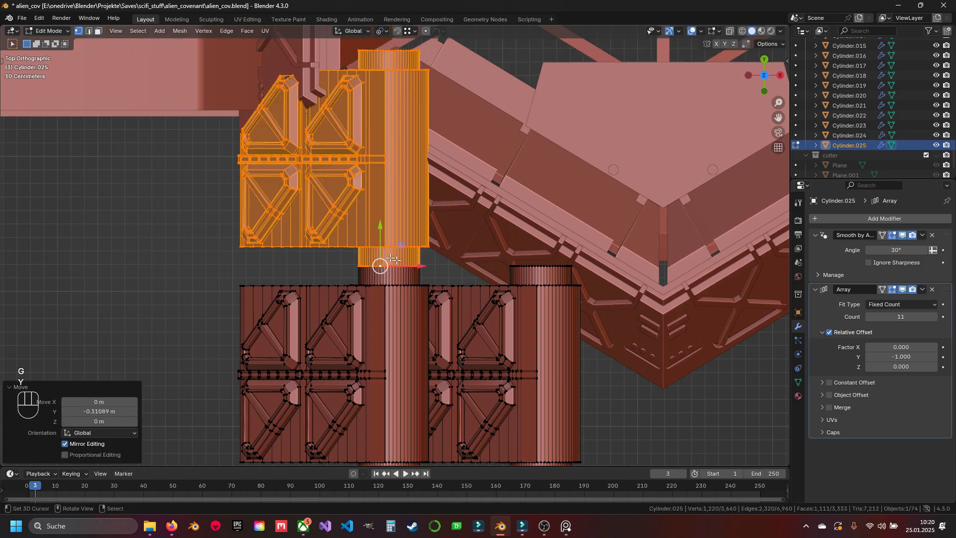
pyautogui.press('Tab')
pyautogui.scroll(-5, 387, 241)
pyautogui.moveTo(387, 241)
pyautogui.mouseDown(button='middle')
pyautogui.moveTo(503, 195)
pyautogui.moveTo(495, 184)
pyautogui.moveTo(420, 193)
pyautogui.moveTo(351, 157)
pyautogui.moveTo(379, 199)
pyautogui.moveTo(264, 236)
pyautogui.moveTo(384, 231)
pyautogui.mouseUp(button='middle')
pyautogui.scroll(-5, 391, 222)
# Select the outer side block with all its linked parts in wireframe display and delete it
pyautogui.press('Tab')
pyautogui.scroll(2, 393, 199)
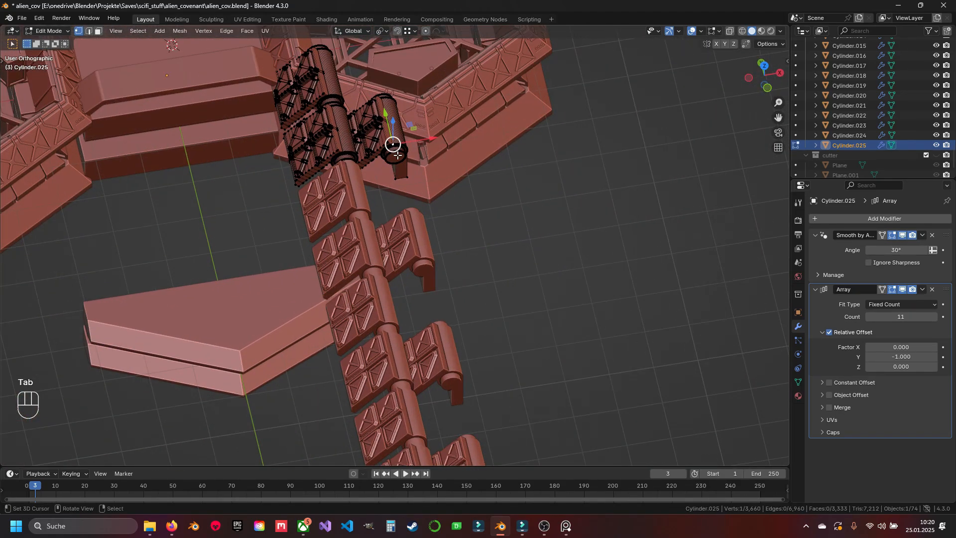
pyautogui.press('KP_7')
pyautogui.scroll(2, 399, 200)
pyautogui.press('z')
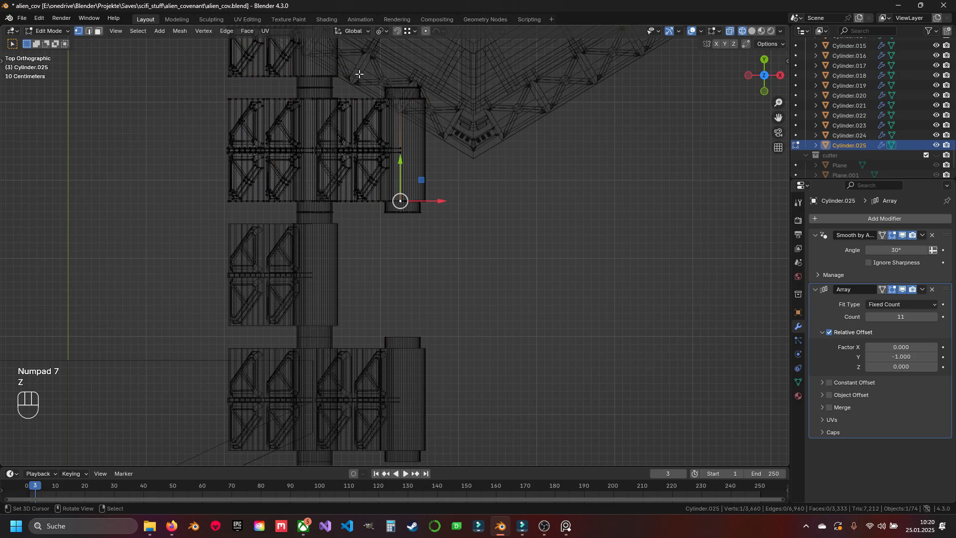
pyautogui.moveTo(358, 77); pyautogui.dragTo(463, 262)
pyautogui.hotkey('ctrl', 'k')
pyautogui.hotkey('ctrl', 'l')
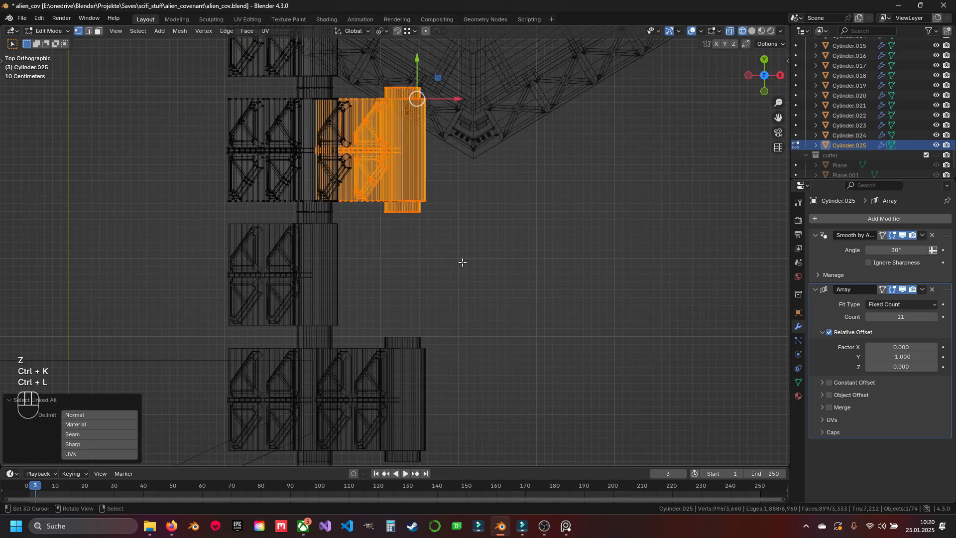
pyautogui.moveTo(342, 105); pyautogui.dragTo(361, 187)
pyautogui.hotkey('ctrl', 'l')
pyautogui.press('x')
pyautogui.press('e')
pyautogui.press('z')
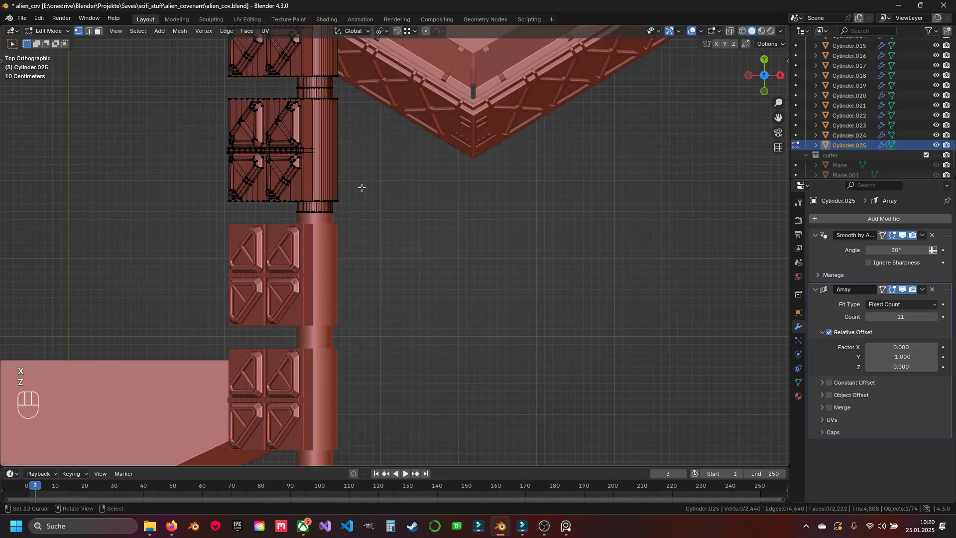
# Return to Object Mode and set the wall row's Array count to 7
pyautogui.scroll(-8, 362, 188)
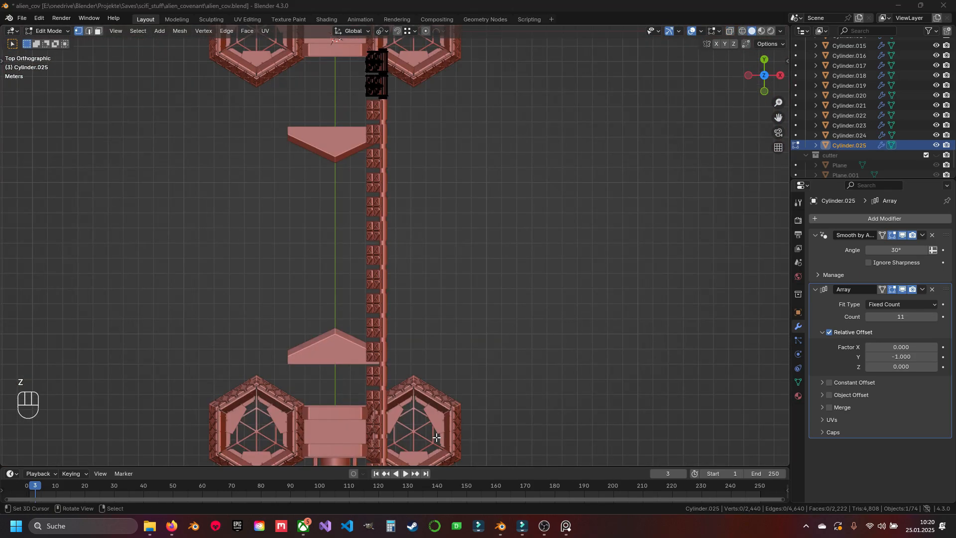
pyautogui.press('Tab')
pyautogui.press('Tab')
pyautogui.press('Tab')
pyautogui.keyDown('shift'); pyautogui.scroll(-3, 469, 312); pyautogui.keyUp('shift')
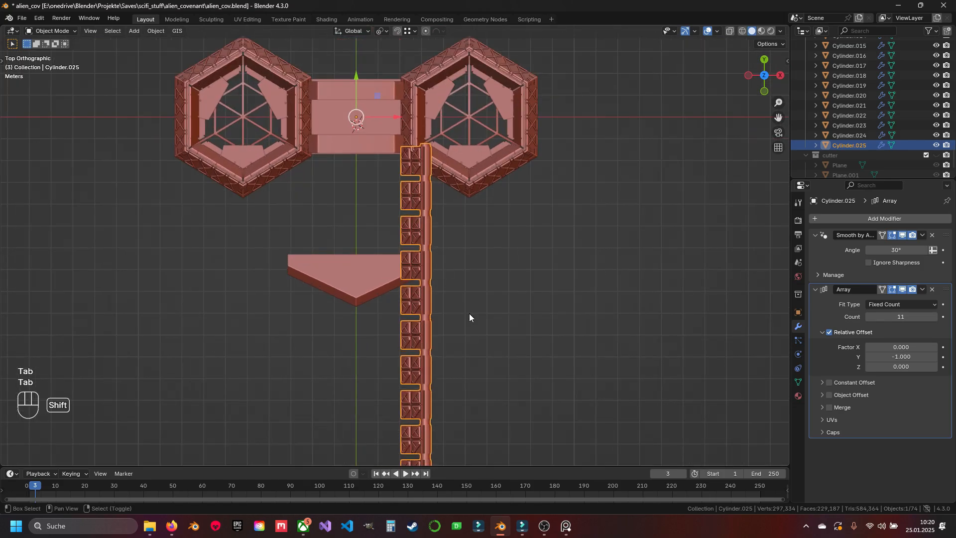
pyautogui.scroll(-3, 448, 323)
pyautogui.keyDown('shift'); pyautogui.scroll(-3, 448, 322); pyautogui.keyUp('shift')
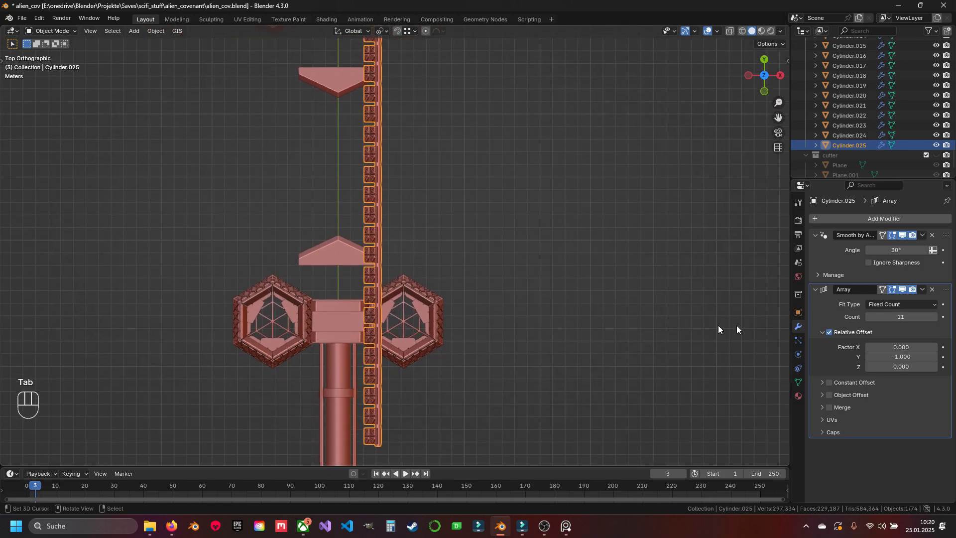
pyautogui.click(868, 318)
pyautogui.click(868, 319)
pyautogui.click(868, 318)
pyautogui.click(868, 318)
pyautogui.click(868, 318)
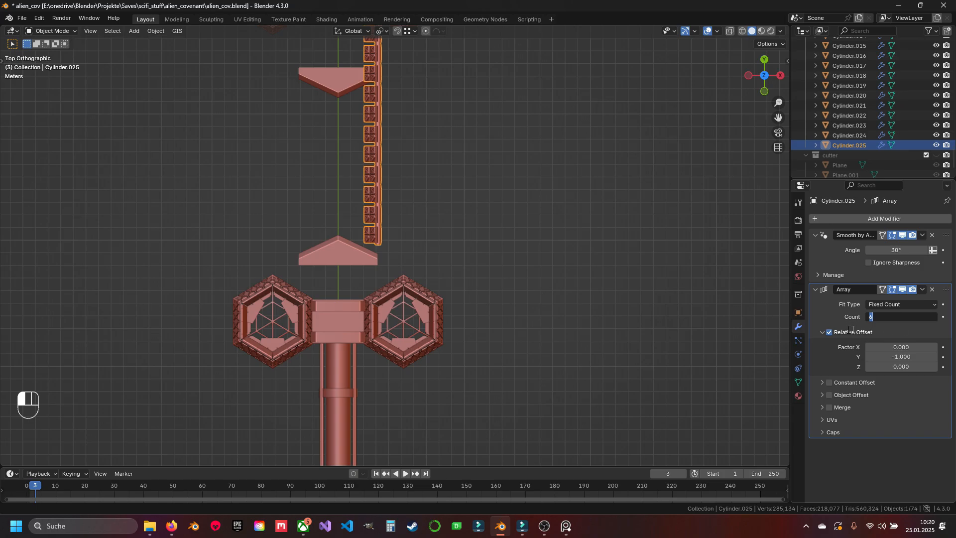
pyautogui.keyDown('shift'); pyautogui.scroll(2, 407, 193); pyautogui.keyUp('shift')
pyautogui.scroll(1, 406, 193)
pyautogui.click(935, 316)
# Select all geometry of the two stacked wall blocks in Edit Mode and move it about -0.45 m along Y
pyautogui.scroll(6, 410, 207)
pyautogui.press('Tab')
pyautogui.keyDown('shift'); pyautogui.moveTo(394, 73); pyautogui.dragTo(528, 174, button='middle'); pyautogui.keyUp('shift')
pyautogui.keyDown('shift'); pyautogui.moveTo(356, 207); pyautogui.dragTo(366, 280, button='middle'); pyautogui.keyUp('shift')
pyautogui.scroll(2, 365, 279)
pyautogui.press('a')
pyautogui.press('g')
pyautogui.press('y')
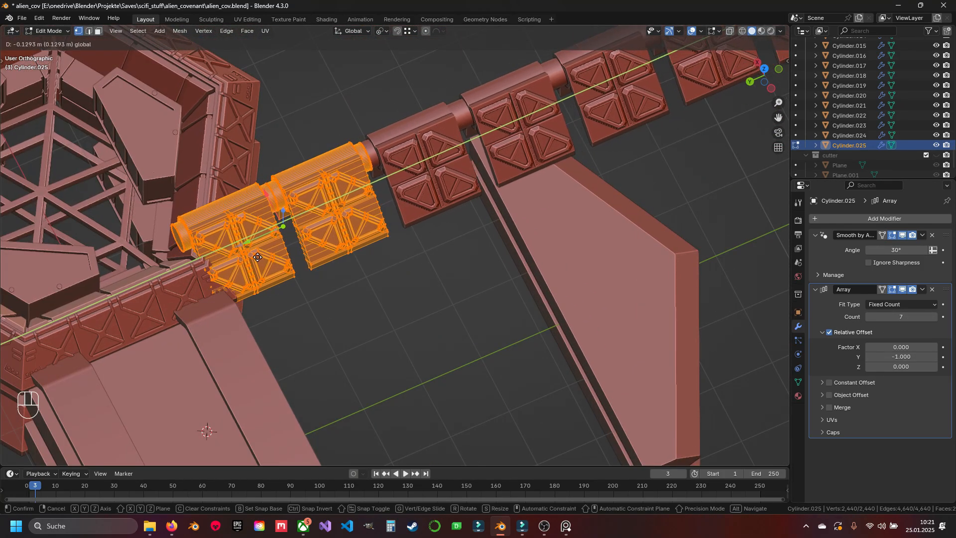
pyautogui.click(282, 257)
# Duplicate the two stacked blocks in top view and move the copies about 1.35 m along X, beside the originals
pyautogui.moveTo(282, 256); pyautogui.dragTo(282, 232, button='middle')
pyautogui.scroll(-8, 299, 237)
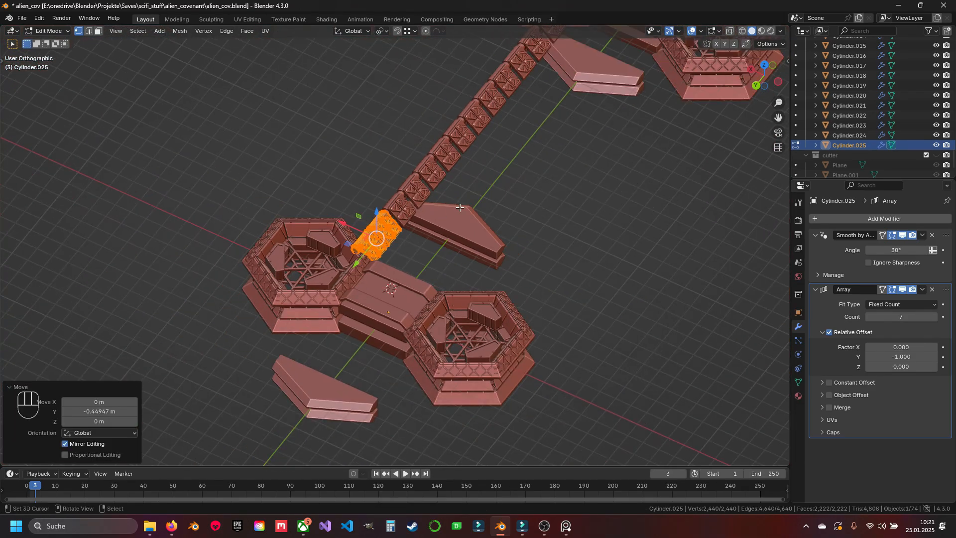
pyautogui.press('KP_7')
pyautogui.keyDown('shift'); pyautogui.moveTo(435, 316); pyautogui.dragTo(367, 256, button='middle'); pyautogui.keyUp('shift')
pyautogui.keyDown('shift'); pyautogui.moveTo(339, 95); pyautogui.dragTo(331, 257, button='middle'); pyautogui.keyUp('shift')
pyautogui.scroll(2, 348, 240)
pyautogui.hotkey('shift', 'd')
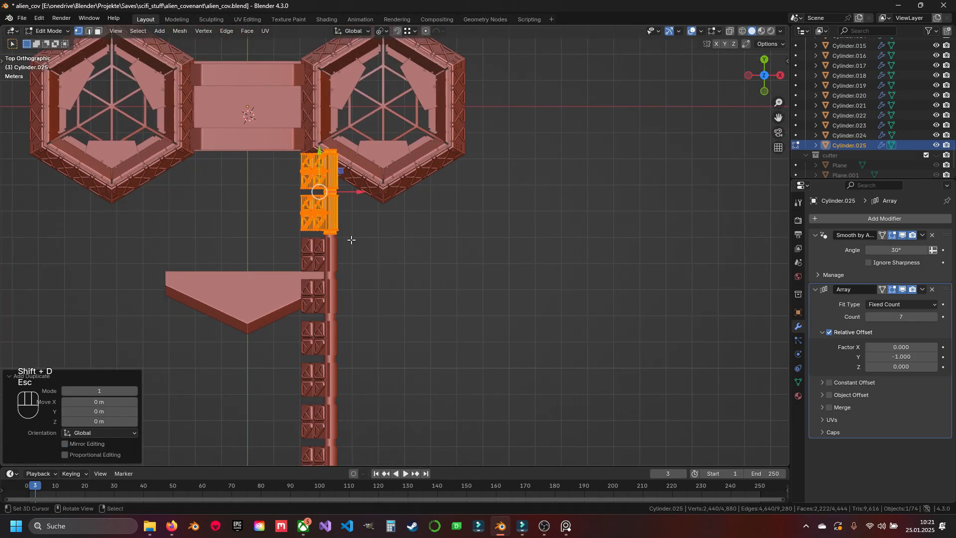
pyautogui.scroll(2, 324, 169)
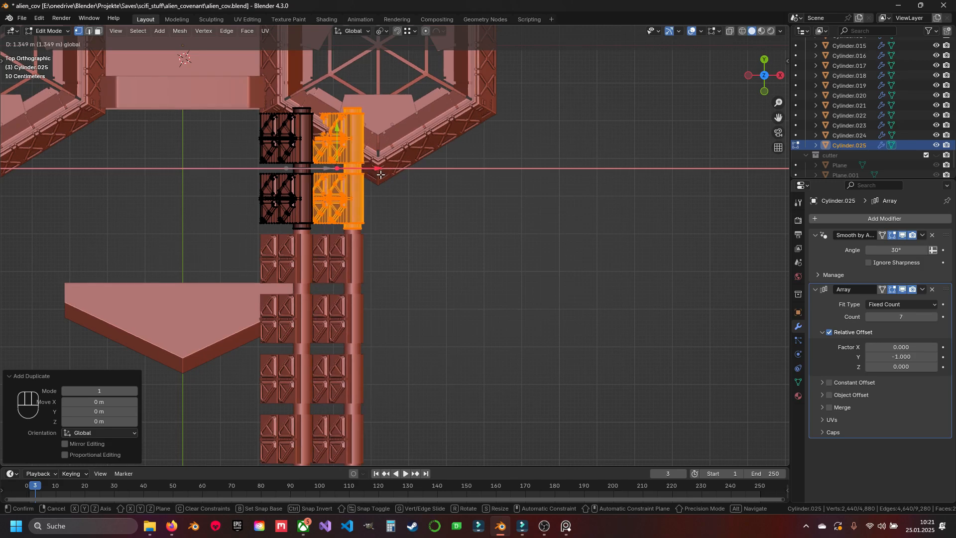
pyautogui.click(381, 175)
# Delete the copied block that overlaps the hexagonal tower, including all its linked parts
pyautogui.scroll(5, 381, 111)
pyautogui.moveTo(225, 80); pyautogui.dragTo(323, 239)
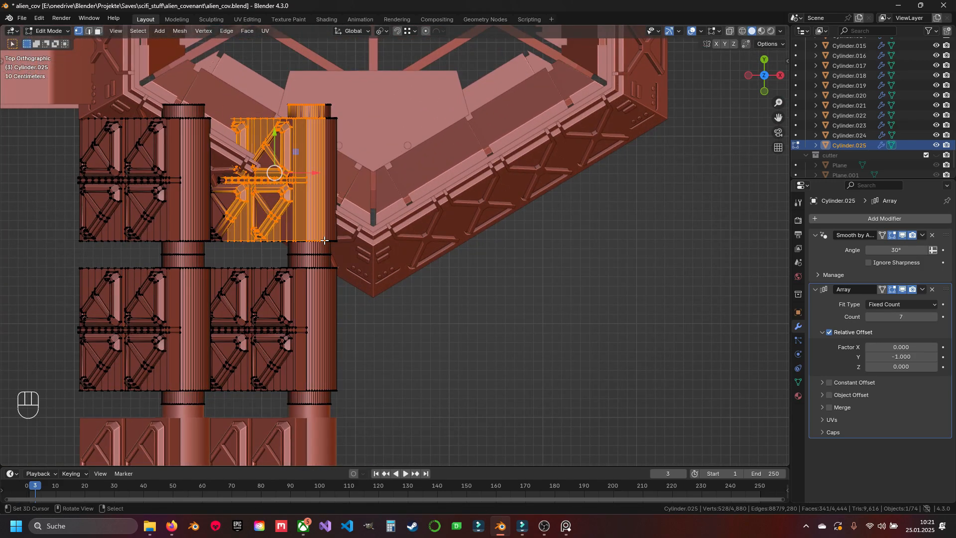
pyautogui.hotkey('ctrl', 'l')
pyautogui.press('x')
pyautogui.click(325, 243)
pyautogui.scroll(-6, 324, 239)
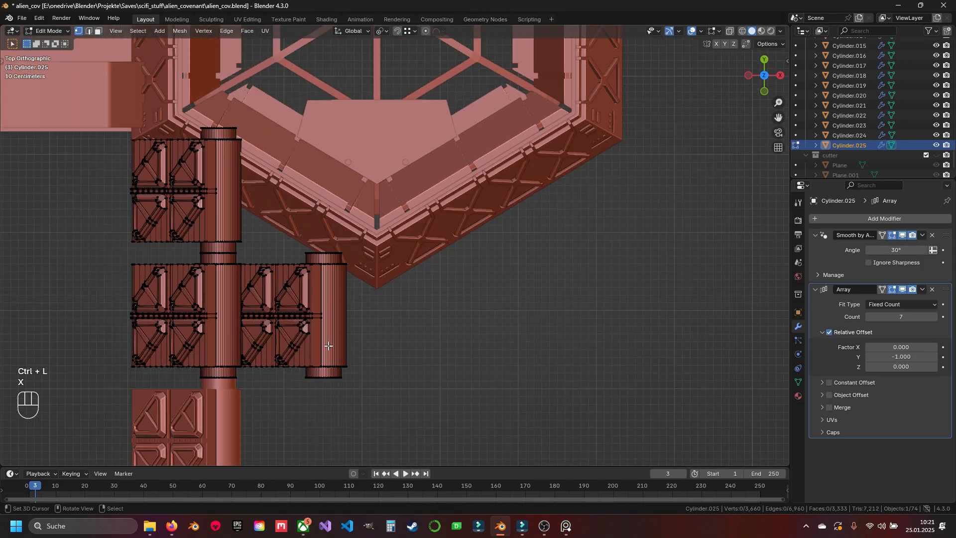
# Separate the remaining outer side block with all its linked parts into its own object, return to Object Mode and save the file
pyautogui.scroll(6, 361, 257)
pyautogui.scroll(-1, 363, 278)
pyautogui.keyDown('shift'); pyautogui.moveTo(368, 371); pyautogui.dragTo(442, 103, button='middle'); pyautogui.keyUp('shift')
pyautogui.scroll(-3, 440, 119)
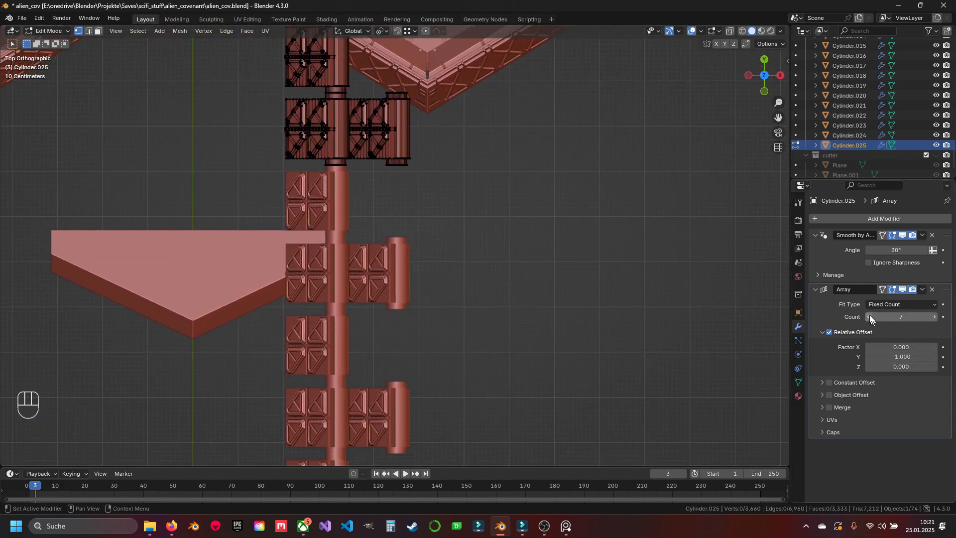
pyautogui.keyDown('shift'); pyautogui.moveTo(519, 210); pyautogui.dragTo(526, 337, button='middle'); pyautogui.keyUp('shift')
pyautogui.moveTo(404, 293)
pyautogui.keyDown('shift'); pyautogui.mouseDown(button='middle')
pyautogui.moveTo(434, 194)
pyautogui.moveTo(438, 299)
pyautogui.moveTo(442, 154)
pyautogui.moveTo(434, 132)
pyautogui.moveTo(427, 206)
pyautogui.mouseUp(button='middle'); pyautogui.keyUp('shift')
pyautogui.hotkey('ctrl', 'l')
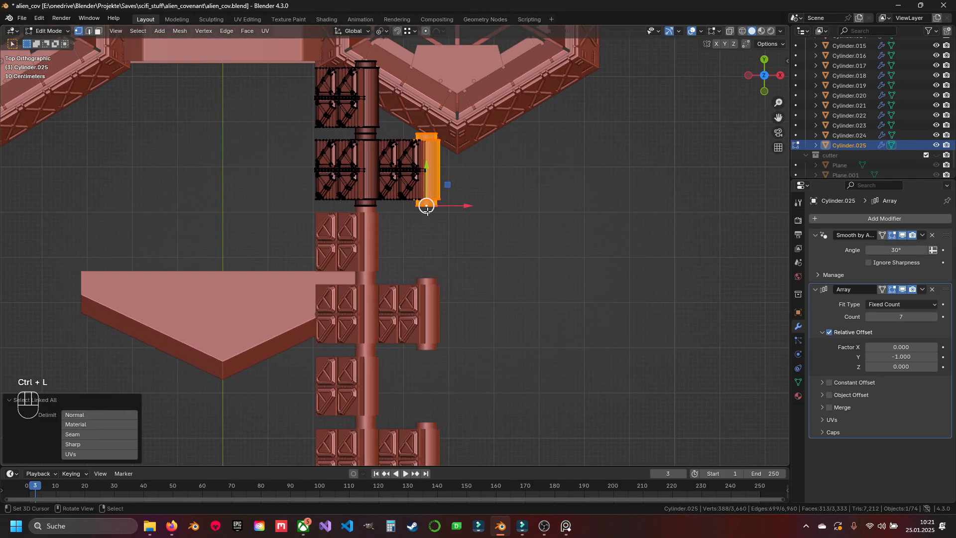
pyautogui.press('z')
pyautogui.press('b')
pyautogui.moveTo(389, 121); pyautogui.dragTo(470, 253)
pyautogui.hotkey('ctrl', 'l')
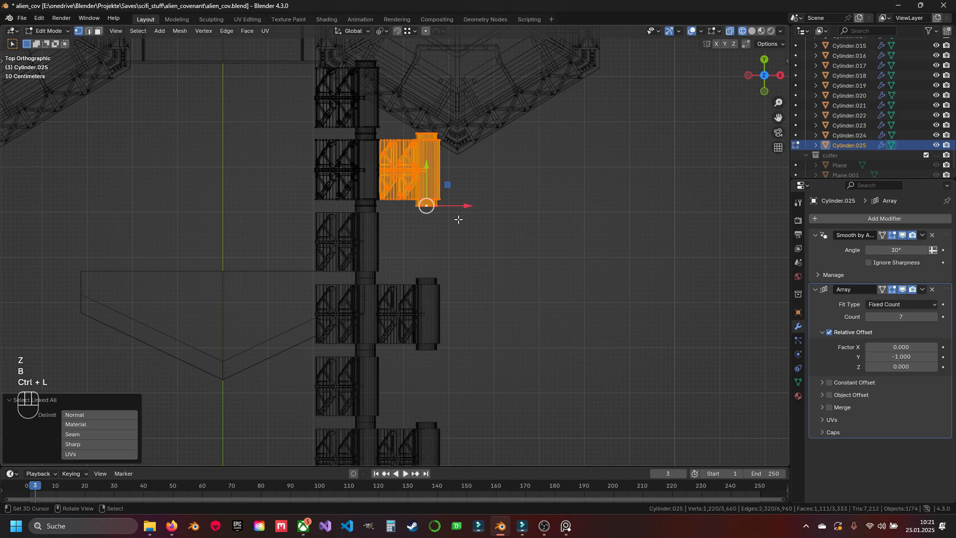
pyautogui.click(458, 219)
pyautogui.press('z')
pyautogui.press('Tab')
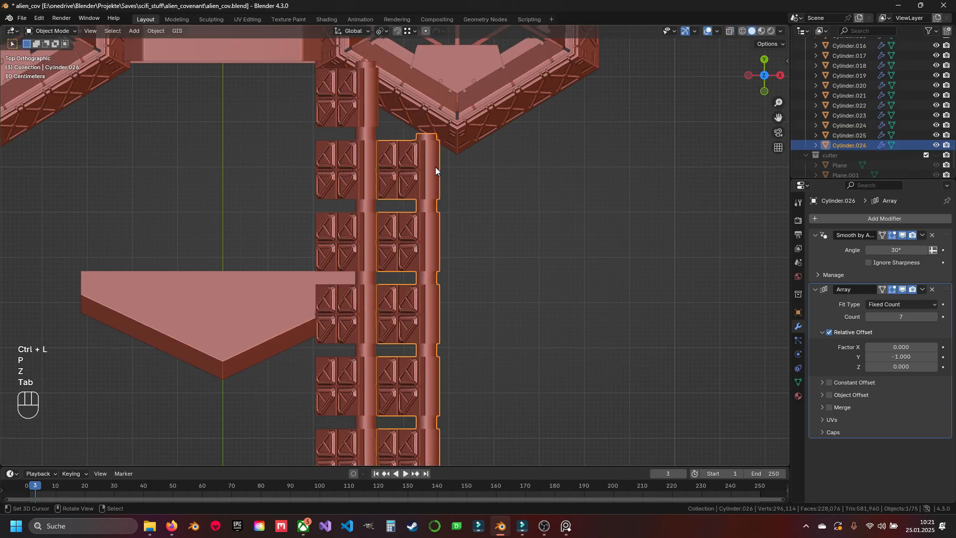
pyautogui.scroll(-5, 443, 369)
pyautogui.keyDown('shift'); pyautogui.moveTo(440, 376); pyautogui.dragTo(437, 239, button='middle'); pyautogui.keyUp('shift')
pyautogui.scroll(4, 650, 327)
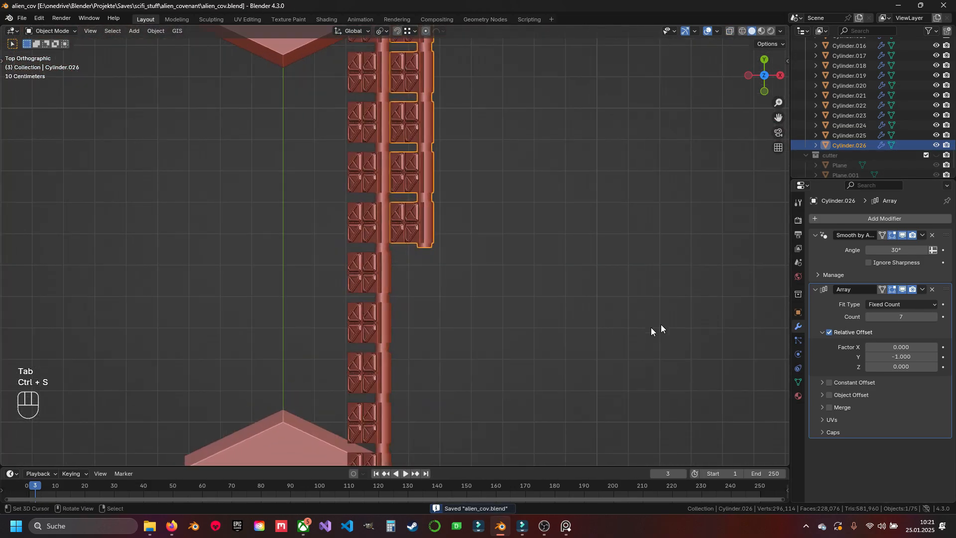
# Raise the outer wall row's array count to 13 so it spans the distance between the hexagonal towers
pyautogui.scroll(-1, 650, 327)
pyautogui.keyDown('shift'); pyautogui.moveTo(650, 327); pyautogui.dragTo(613, 225, button='middle'); pyautogui.keyUp('shift')
pyautogui.click(933, 318)
pyautogui.click(933, 319)
pyautogui.click(933, 319)
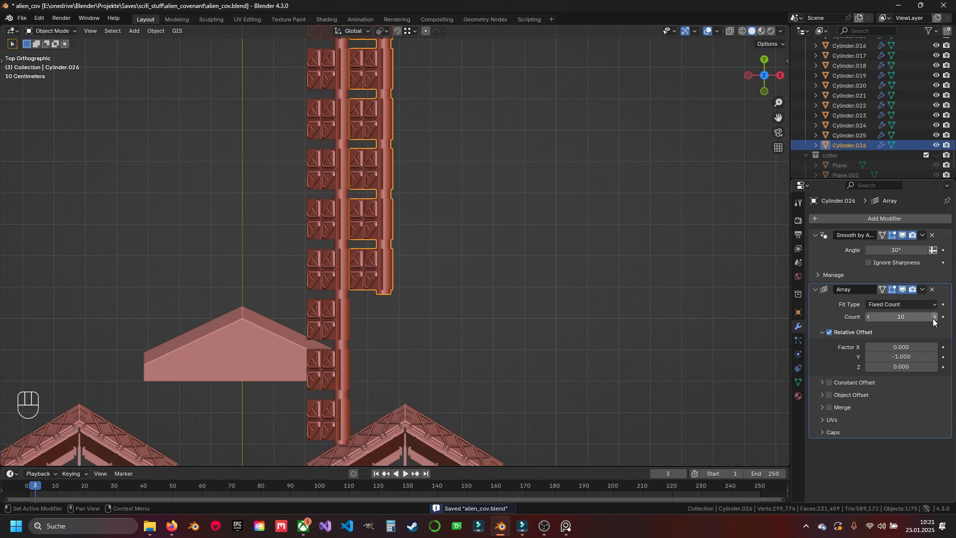
pyautogui.doubleClick(933, 319)
pyautogui.keyDown('shift'); pyautogui.moveTo(446, 405); pyautogui.dragTo(456, 367, button='middle'); pyautogui.keyUp('shift')
pyautogui.click(933, 318)
pyautogui.keyDown('shift'); pyautogui.moveTo(392, 402); pyautogui.dragTo(414, 152, button='middle'); pyautogui.keyUp('shift')
pyautogui.keyDown('shift'); pyautogui.moveTo(414, 152); pyautogui.dragTo(425, 423); pyautogui.keyUp('shift')
# Try shifting all geometry of the outer row's source block along Y toward the hexagonal tower, and undo the move
pyautogui.scroll(4, 429, 319)
pyautogui.press('Tab')
pyautogui.press('a')
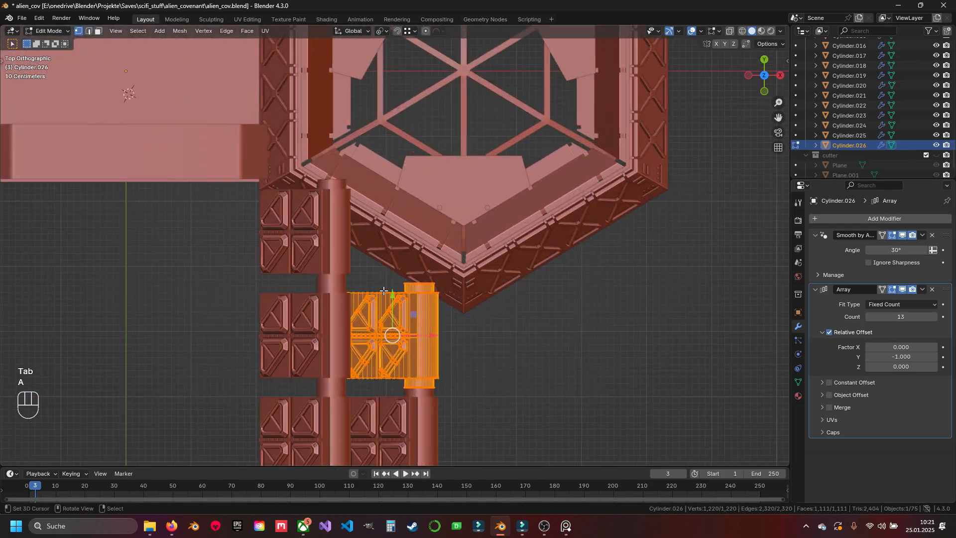
pyautogui.moveTo(390, 295); pyautogui.dragTo(391, 257)
pyautogui.moveTo(418, 294); pyautogui.dragTo(442, 221, button='middle')
pyautogui.press('Tab')
pyautogui.press('a')
pyautogui.press('a')
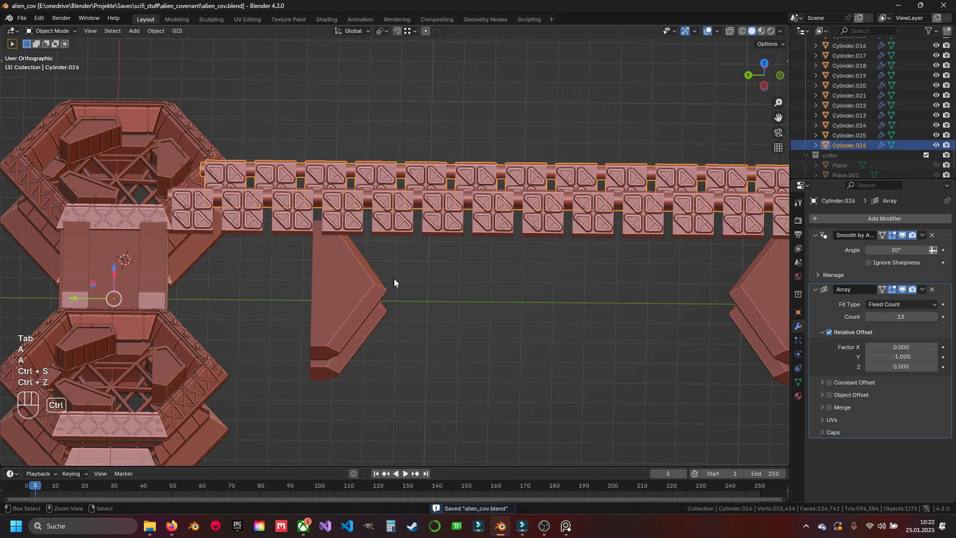
pyautogui.hotkey('ctrl', 'z')
pyautogui.hotkey('ctrl', 'z')
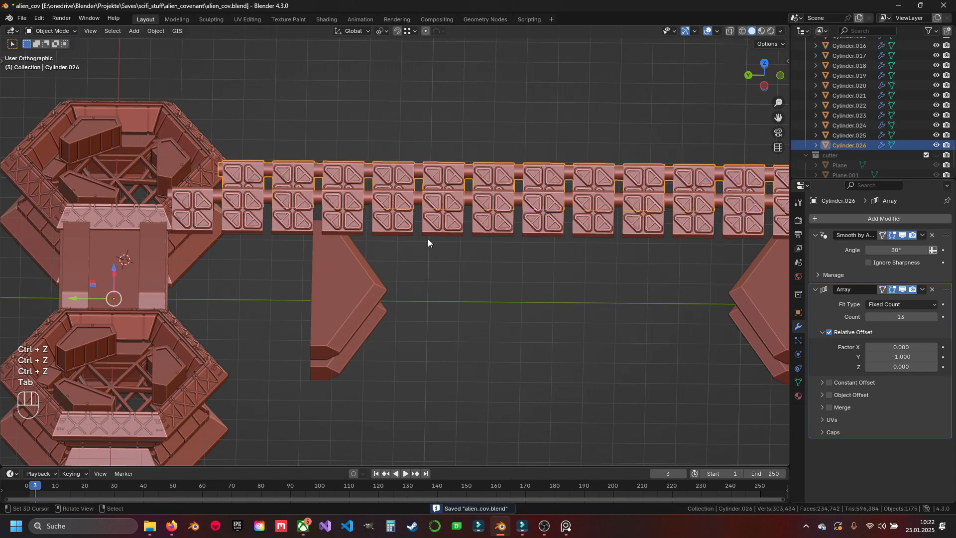
# Select both wall rows, enter Edit Mode with all their geometry selected, and move it about 0.72 m along X
pyautogui.press('Tab')
pyautogui.press('KP_Decimal')
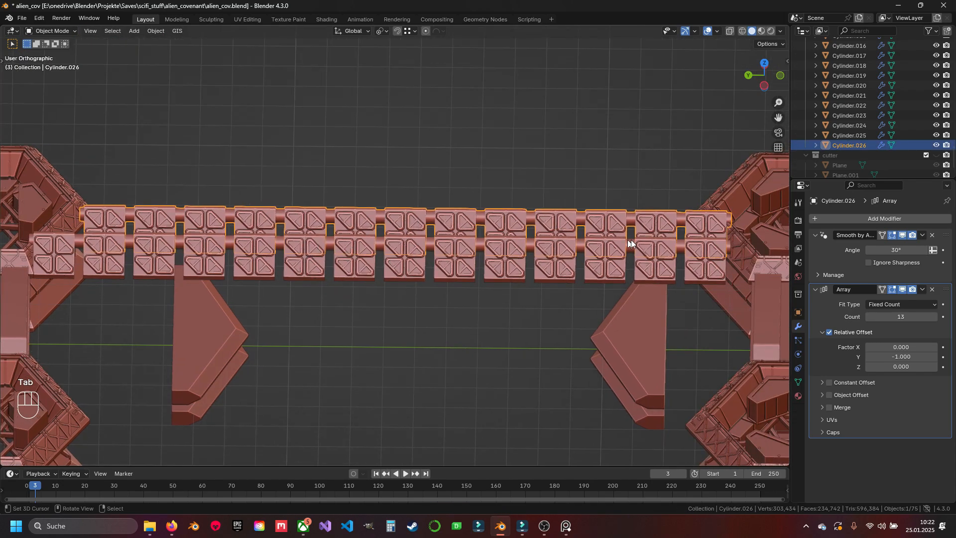
pyautogui.keyDown('shift'); pyautogui.moveTo(717, 255); pyautogui.dragTo(444, 311, button='middle'); pyautogui.keyUp('shift')
pyautogui.press('KP_7')
pyautogui.scroll(-2, 436, 264)
pyautogui.scroll(-2, 391, 191)
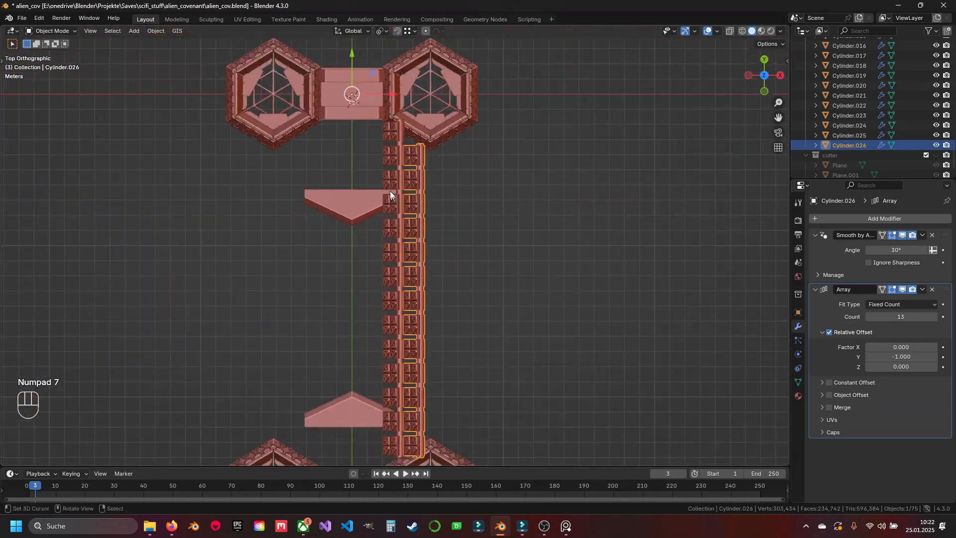
pyautogui.keyDown('shift'); pyautogui.click(390, 193); pyautogui.keyUp('shift')
pyautogui.press('Tab')
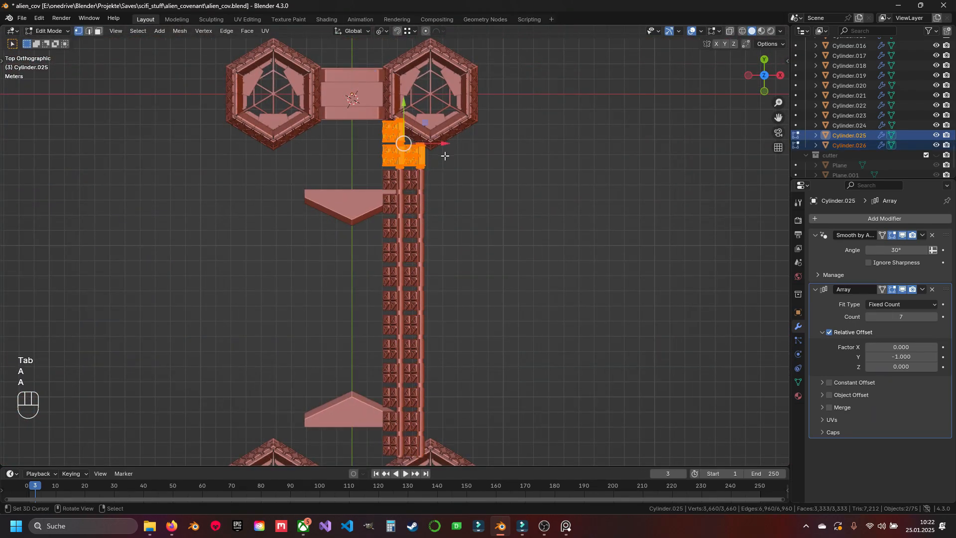
pyautogui.moveTo(443, 144); pyautogui.dragTo(453, 145)
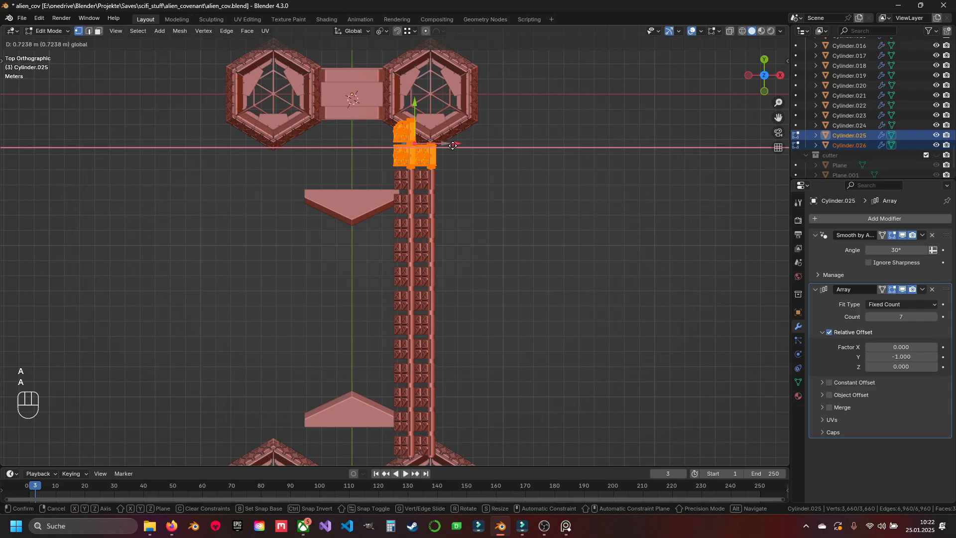
pyautogui.press('Tab')
pyautogui.press('Tab')
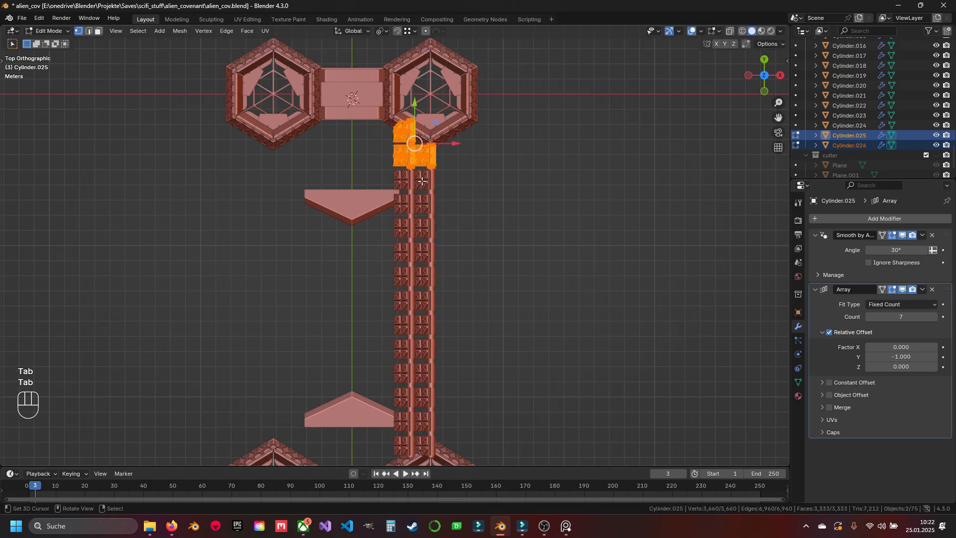
# Move the geometry of both wall rows about 0.56 m along Y and return to Object Mode
pyautogui.moveTo(415, 106); pyautogui.dragTo(416, 98)
pyautogui.keyDown('shift'); pyautogui.moveTo(480, 301); pyautogui.dragTo(480, 118, button='middle'); pyautogui.keyUp('shift')
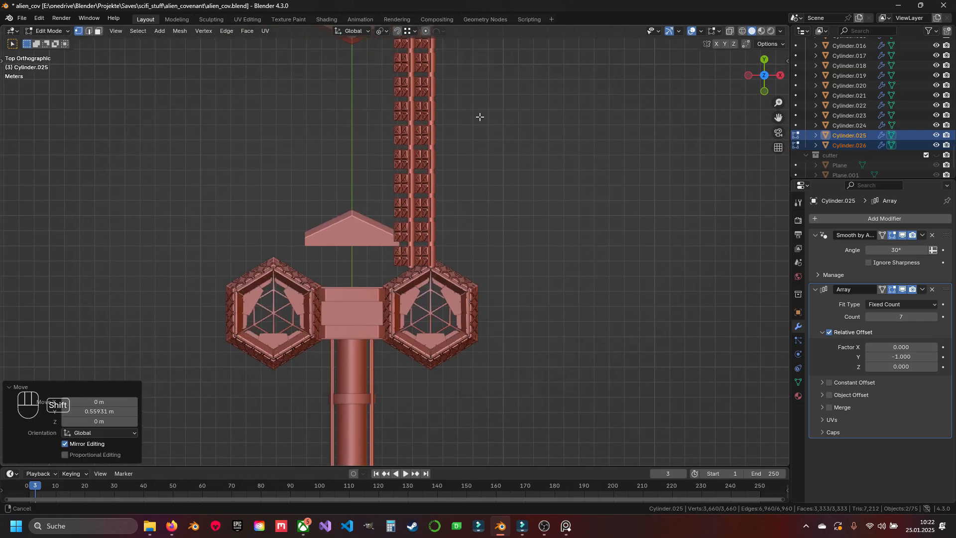
pyautogui.scroll(-2, 457, 325)
pyautogui.press('Tab')
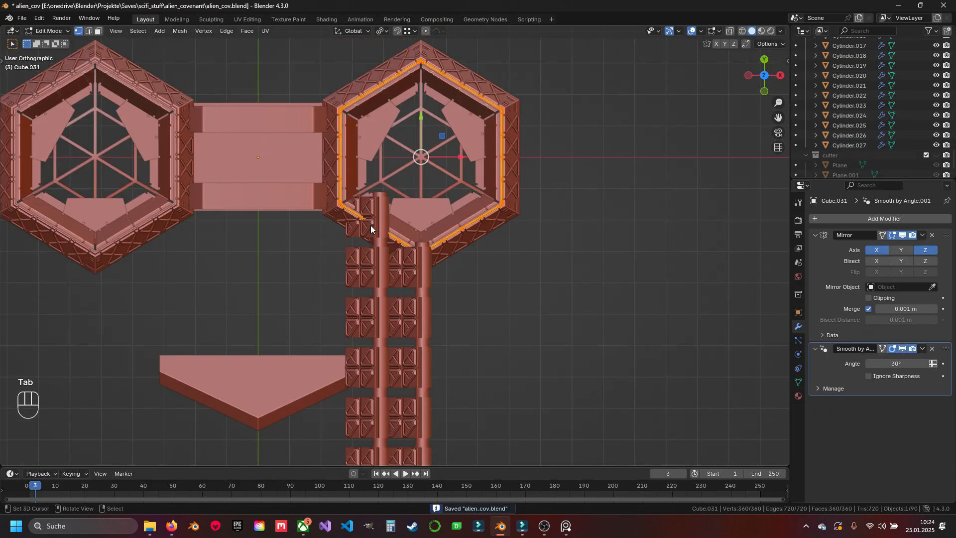
# Delete the inner row's first source block overlapping the hexagonal tower, including all its linked parts
pyautogui.press('Tab')
pyautogui.press('Tab')
pyautogui.scroll(4, 373, 217)
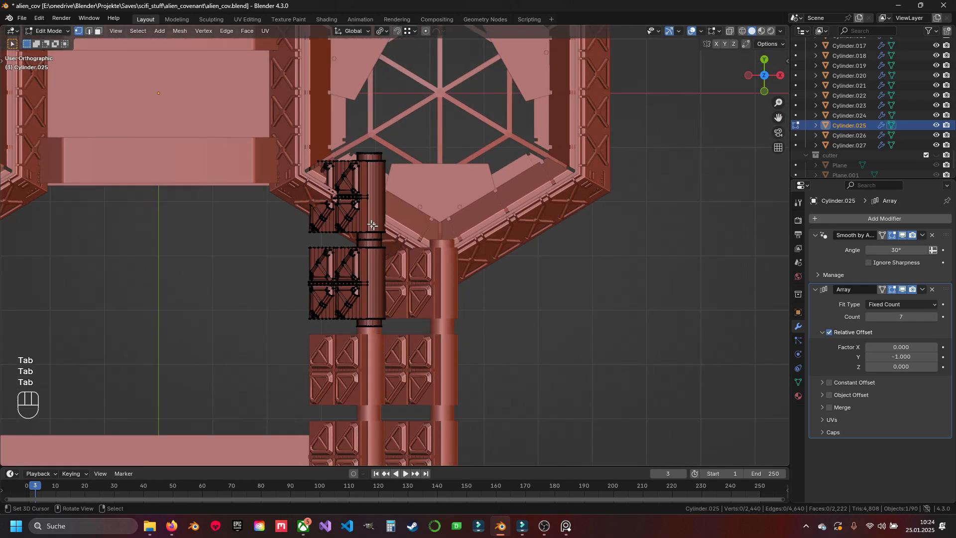
pyautogui.press('z')
pyautogui.moveTo(288, 133); pyautogui.dragTo(396, 229)
pyautogui.hotkey('ctrl', 'l')
pyautogui.press('x')
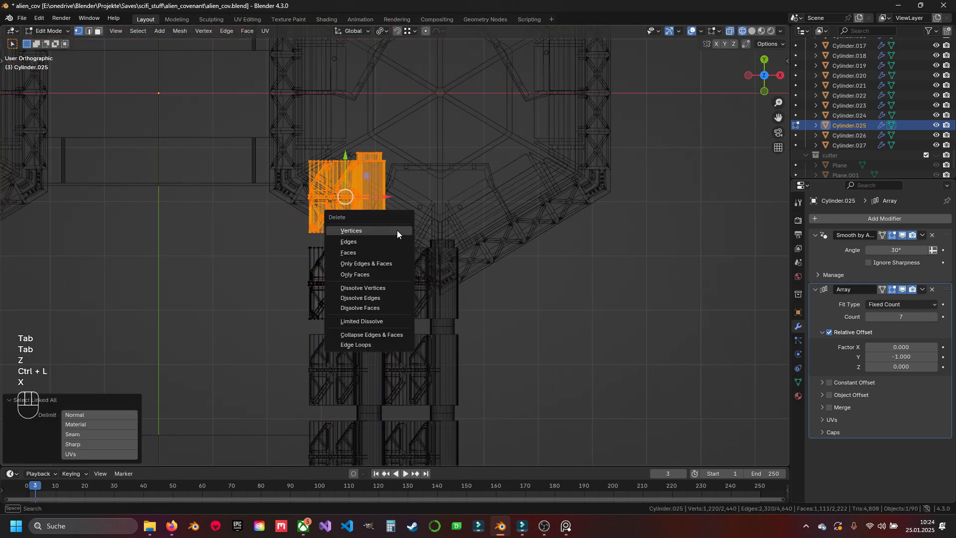
pyautogui.click(396, 230)
pyautogui.press('z')
# Return to Object Mode, raise the inner wall row's array count to 13 and save the file
pyautogui.scroll(-3, 396, 230)
pyautogui.keyDown('shift'); pyautogui.moveTo(387, 224); pyautogui.dragTo(372, 165, button='middle'); pyautogui.keyUp('shift')
pyautogui.scroll(3, 422, 272)
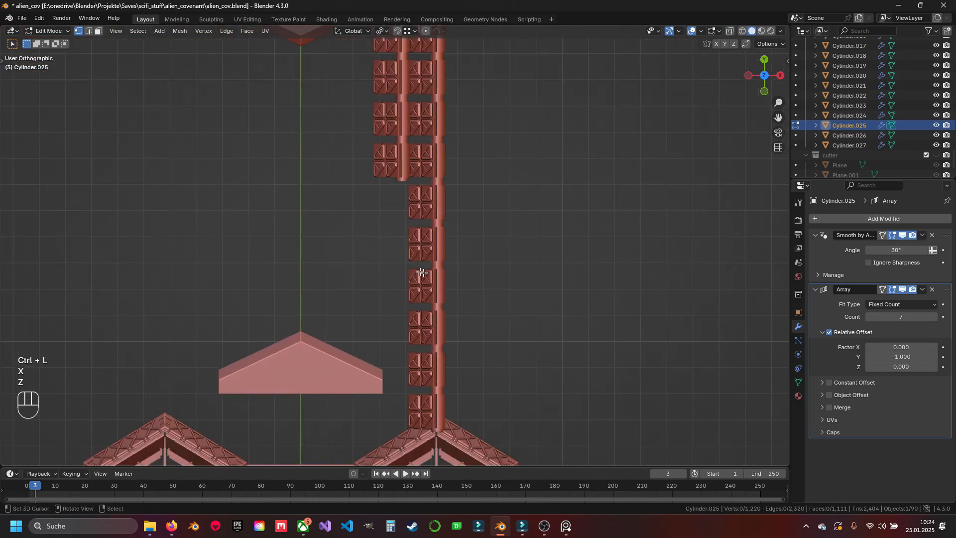
pyautogui.keyDown('shift'); pyautogui.moveTo(380, 216); pyautogui.dragTo(380, 226, button='middle'); pyautogui.keyUp('shift')
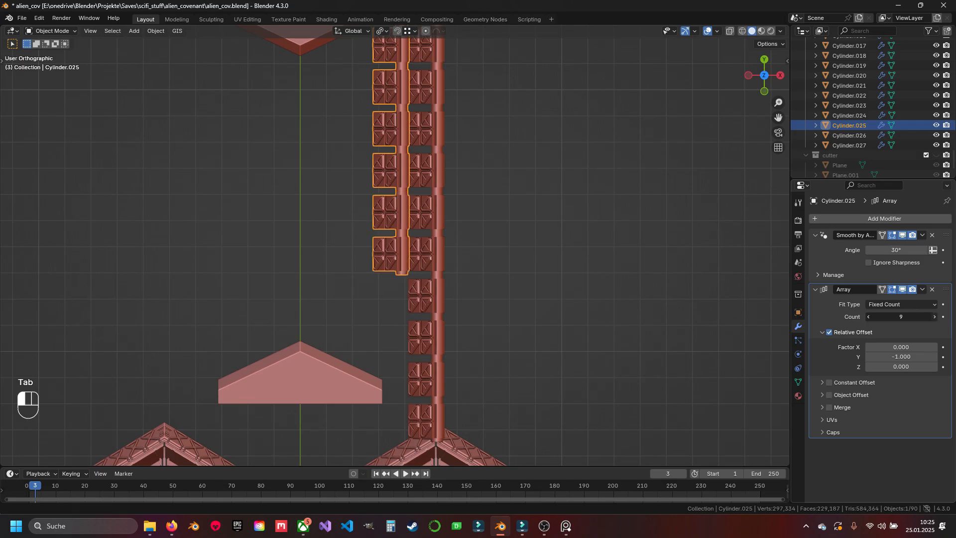
pyautogui.keyDown('shift'); pyautogui.moveTo(375, 308); pyautogui.dragTo(426, 362, button='middle'); pyautogui.keyUp('shift')
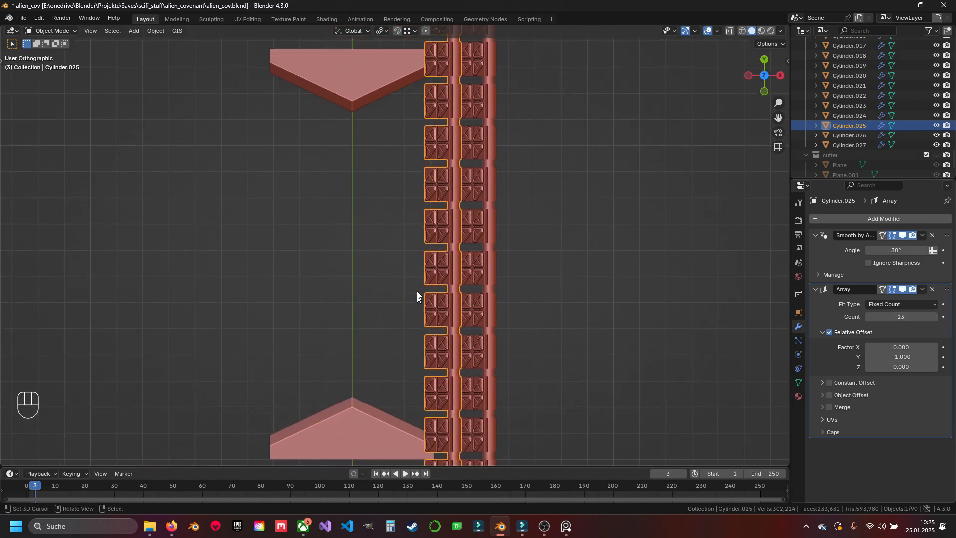
pyautogui.press('a')
pyautogui.hotkey('ctrl', 's')
# Select the inner wall row and add a Mirror modifier to it
pyautogui.scroll(-4, 415, 265)
pyautogui.keyDown('shift'); pyautogui.moveTo(408, 256); pyautogui.dragTo(409, 323, button='middle'); pyautogui.keyUp('shift')
pyautogui.scroll(6, 416, 204)
pyautogui.keyDown('shift'); pyautogui.moveTo(413, 187); pyautogui.dragTo(401, 335, button='middle'); pyautogui.keyUp('shift')
pyautogui.click(438, 219)
pyautogui.keyDown('shift'); pyautogui.click(515, 212); pyautogui.keyUp('shift')
pyautogui.moveTo(515, 212); pyautogui.dragTo(545, 255, button='middle')
pyautogui.click(414, 168)
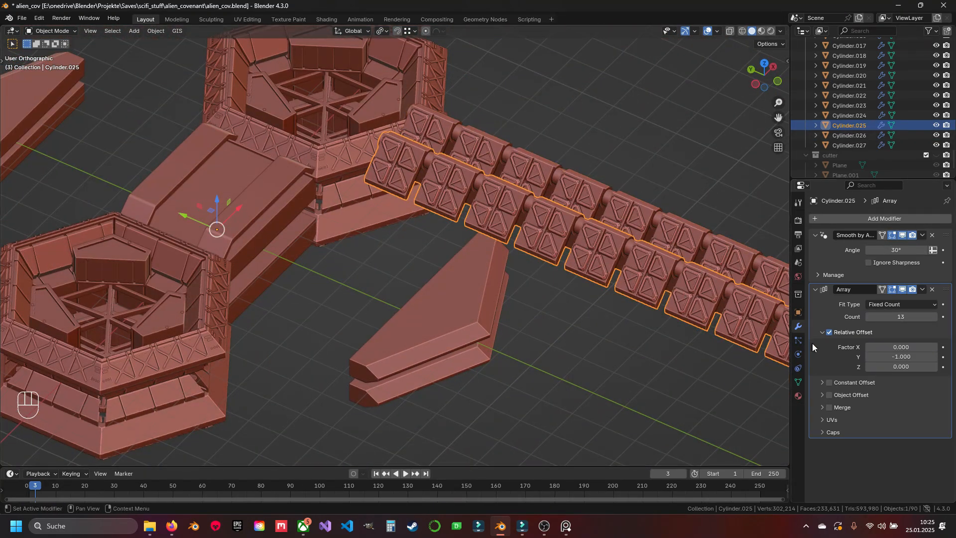
pyautogui.click(844, 219)
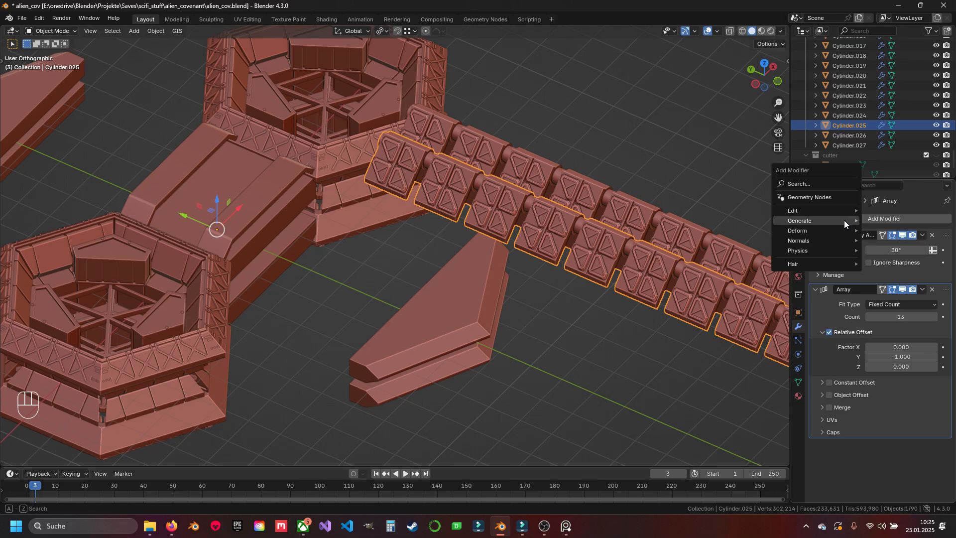
pyautogui.moveTo(814, 219)
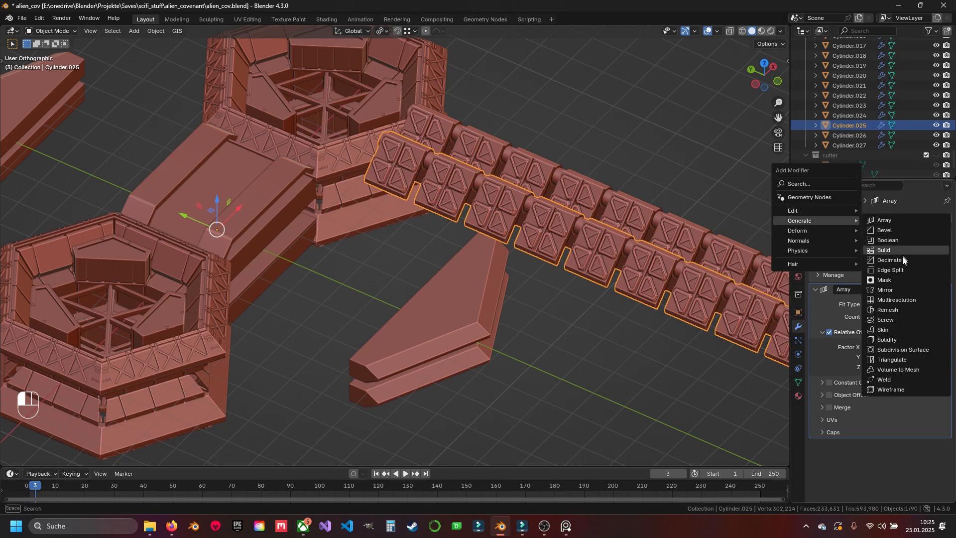
pyautogui.click(903, 289)
# Add a Mirror modifier to the outer wall row and save the file
pyautogui.click(505, 158)
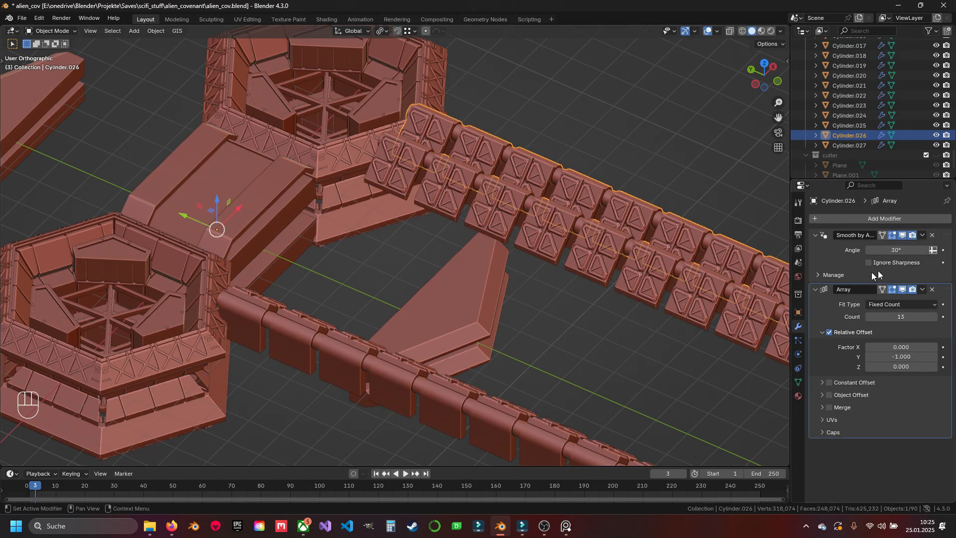
pyautogui.click(868, 219)
pyautogui.moveTo(855, 223)
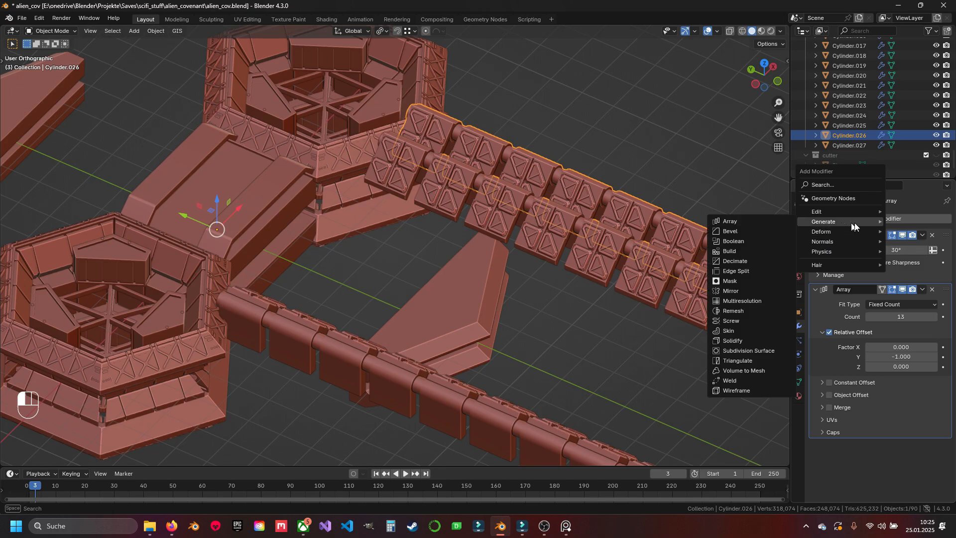
pyautogui.click(746, 291)
pyautogui.press('a')
pyautogui.scroll(-4, 492, 298)
pyautogui.moveTo(628, 283); pyautogui.dragTo(502, 276, button='middle')
pyautogui.hotkey('ctrl', 's')
# Duplicate both mirrored wall rows in place and move the copies about -0.96 m along Z
pyautogui.moveTo(393, 269); pyautogui.dragTo(388, 263, button='middle')
pyautogui.scroll(3, 389, 263)
pyautogui.click(455, 226)
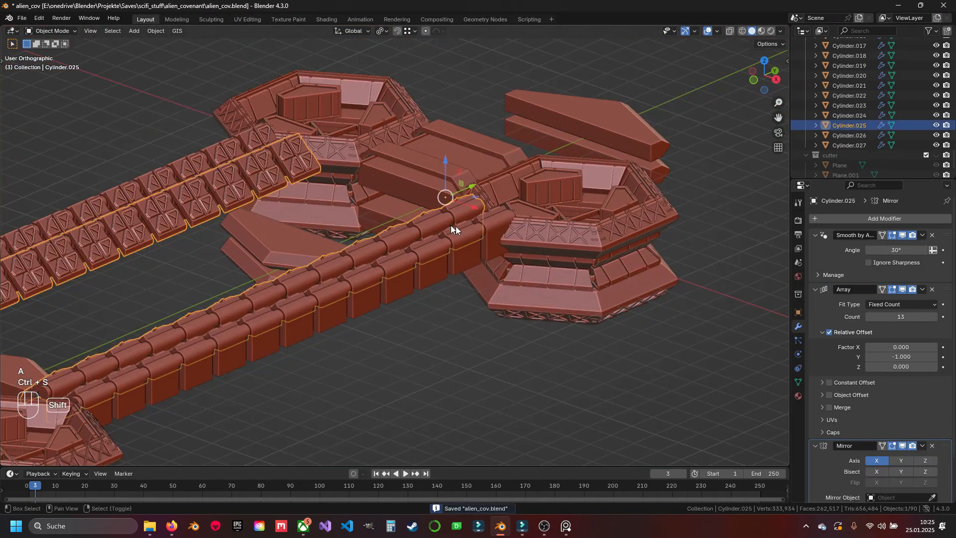
pyautogui.keyDown('shift'); pyautogui.click(464, 230); pyautogui.keyUp('shift')
pyautogui.hotkey('shift', 'd')
pyautogui.press('Escape')
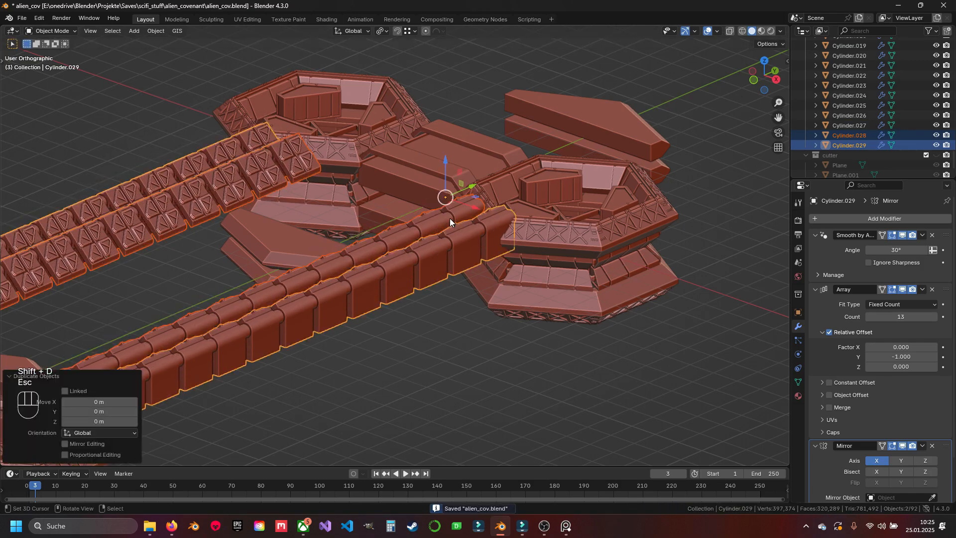
pyautogui.keyDown('shift'); pyautogui.moveTo(426, 196); pyautogui.dragTo(461, 227, button='middle'); pyautogui.keyUp('shift')
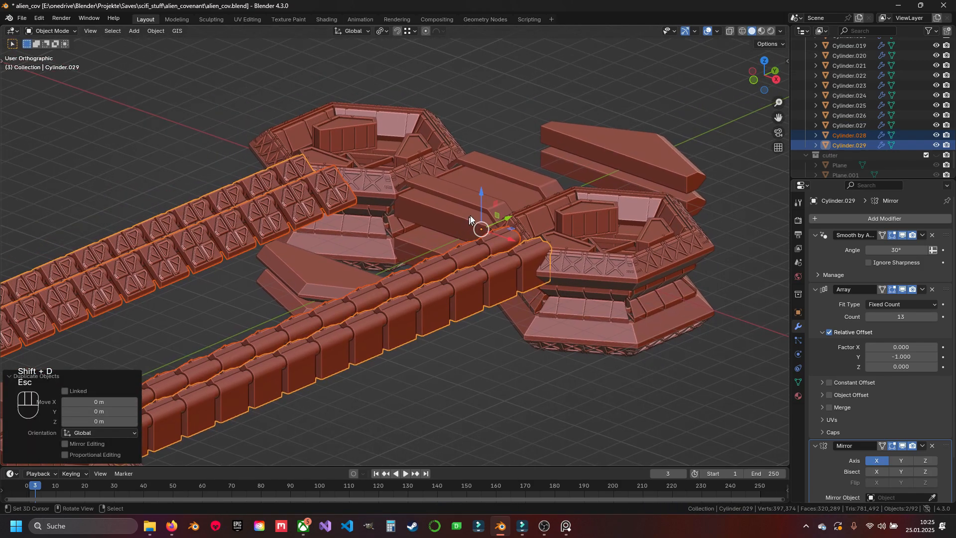
pyautogui.press('g')
pyautogui.press('z')
pyautogui.click(482, 235)
# Lower the duplicated wall rows by about another 1.11 m along Z in side view
pyautogui.press('KP_3')
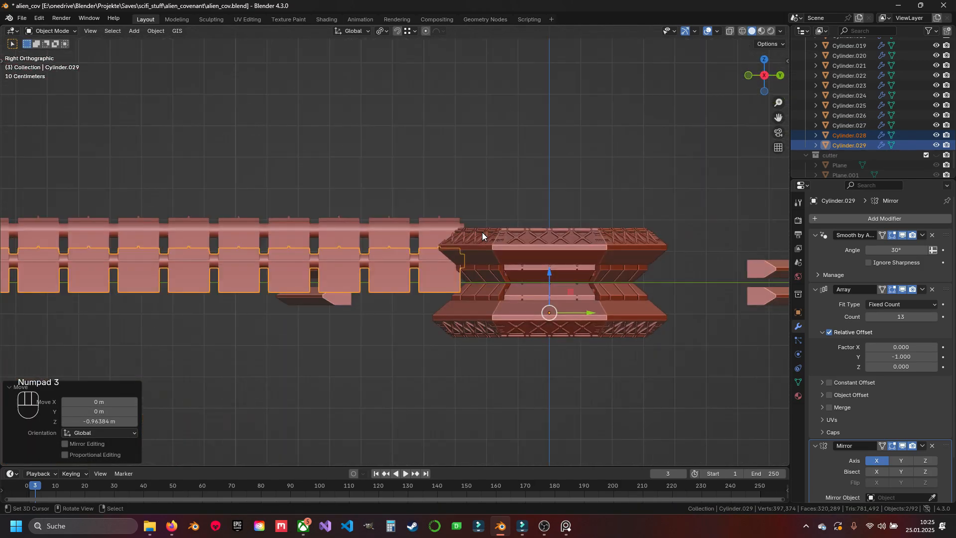
pyautogui.press('g')
pyautogui.press('z')
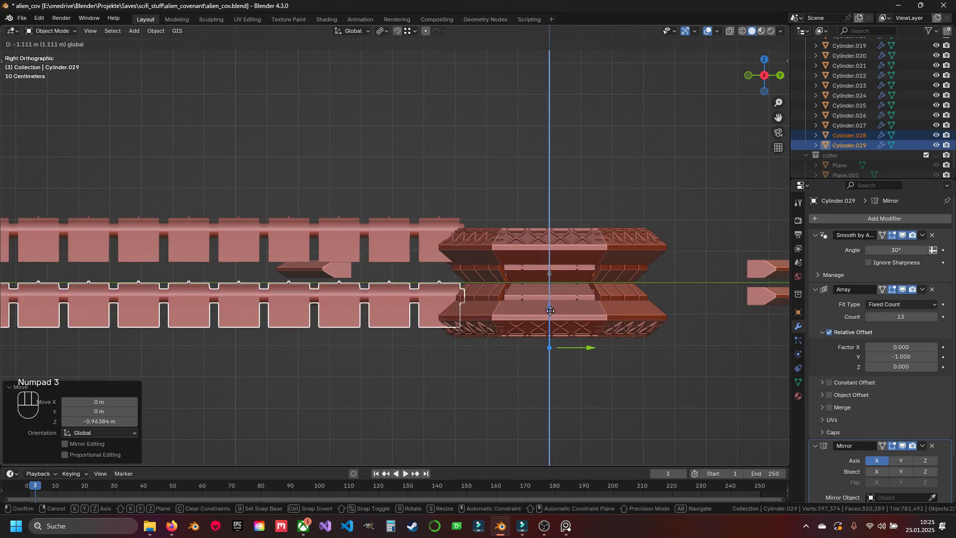
pyautogui.click(548, 317)
pyautogui.moveTo(548, 316); pyautogui.dragTo(601, 335, button='middle')
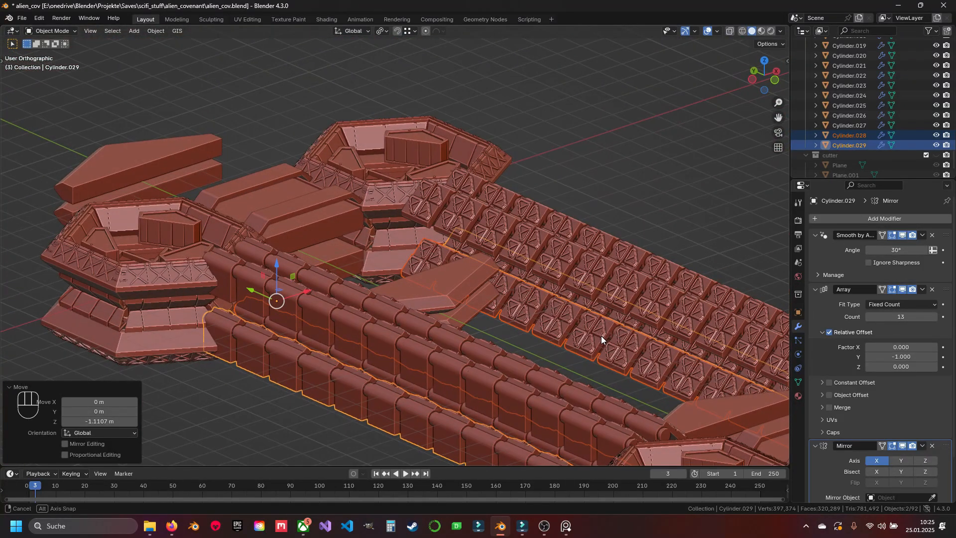
pyautogui.moveTo(575, 294); pyautogui.dragTo(517, 282, button='middle')
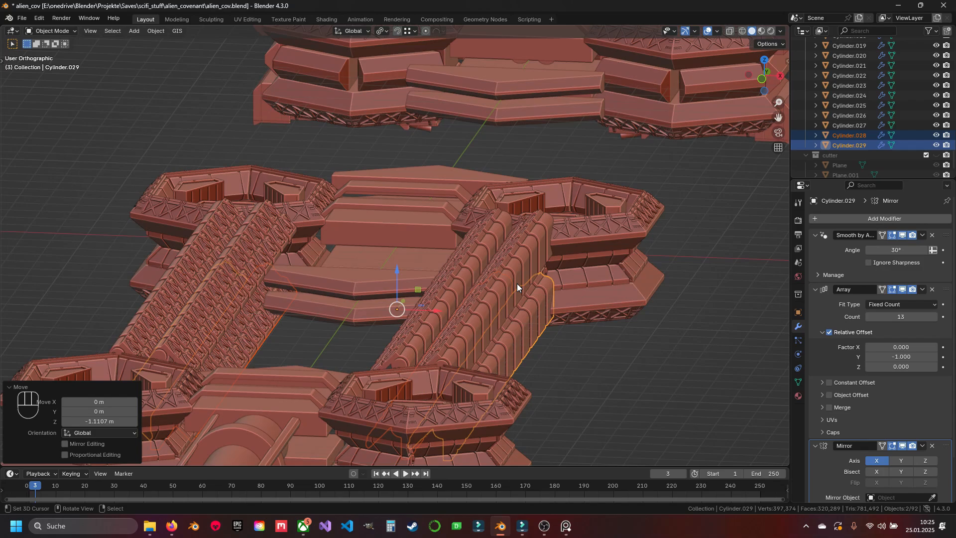
# Flip the duplicated wall rows upside down in front view by scaling them by -1 along Z
pyautogui.press('KP_3')
pyautogui.press('KP_1')
pyautogui.hotkey('shift', 'z')
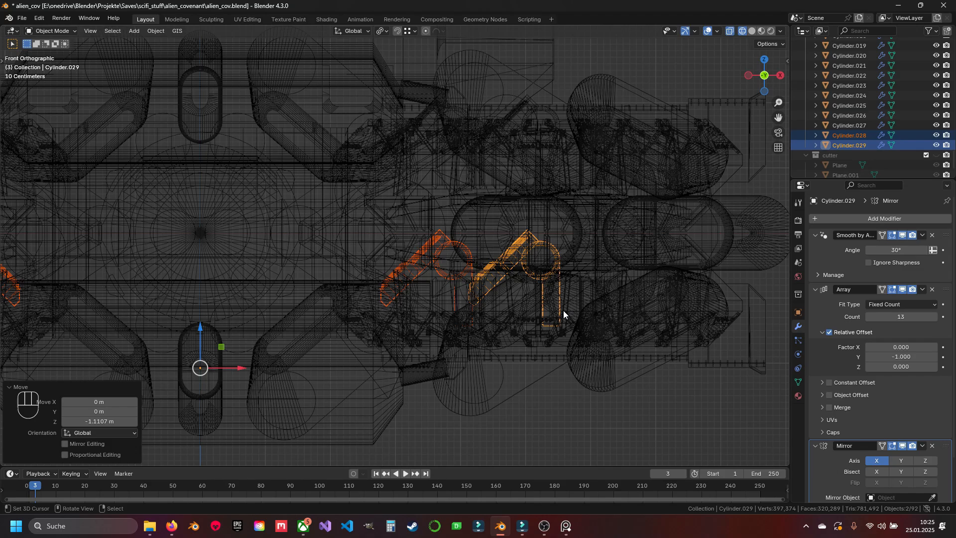
pyautogui.press('s')
pyautogui.press('KP_Subtract')
pyautogui.press('KP_1')
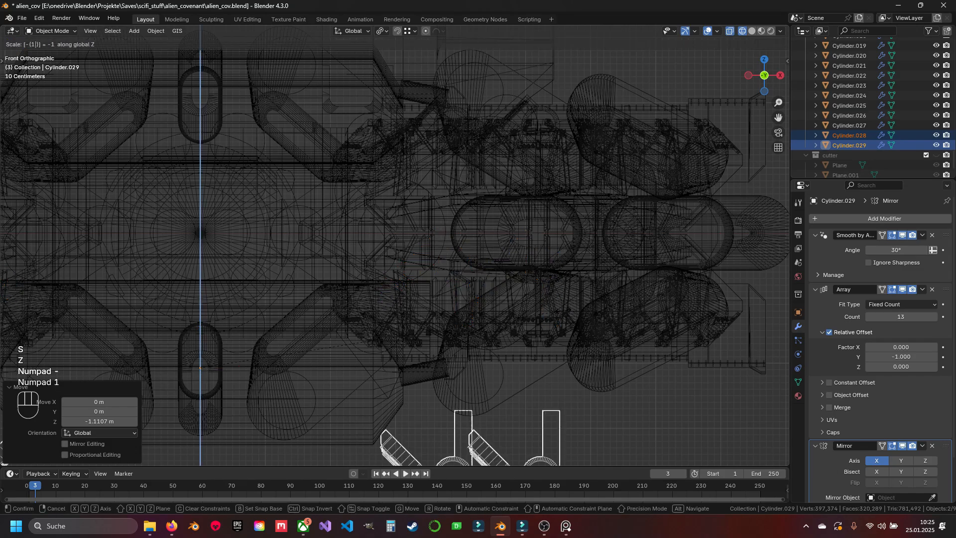
pyautogui.press('Return')
pyautogui.scroll(-6, 563, 310)
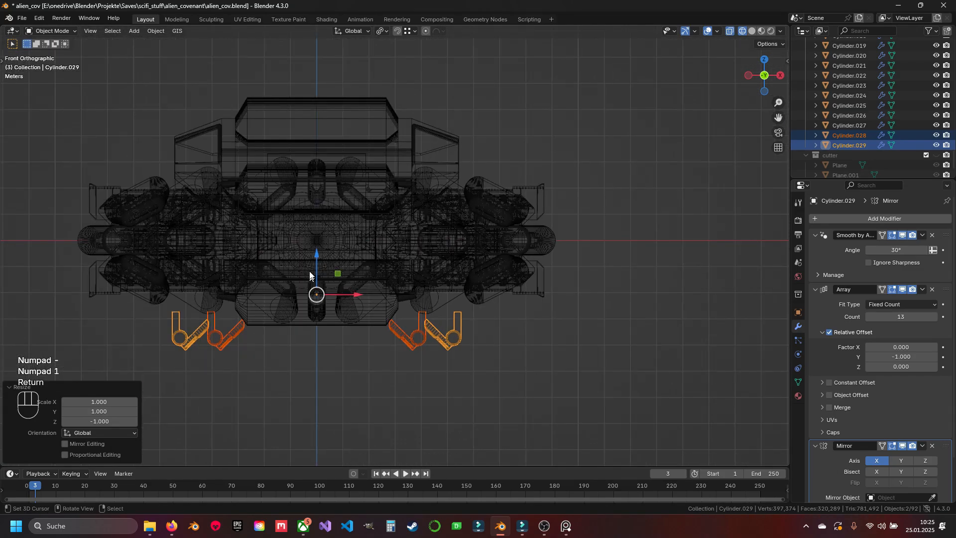
# Raise the flipped wall rows about 2.25 m along Z to the lower part of the structure
pyautogui.moveTo(309, 276); pyautogui.dragTo(312, 243)
pyautogui.press('z')
pyautogui.moveTo(381, 224); pyautogui.dragTo(284, 249, button='middle')
pyautogui.scroll(5, 428, 233)
pyautogui.moveTo(433, 229)
pyautogui.keyDown('shift'); pyautogui.mouseDown(button='middle')
pyautogui.moveTo(402, 274)
pyautogui.moveTo(352, 306)
pyautogui.mouseUp(button='middle'); pyautogui.keyUp('shift')
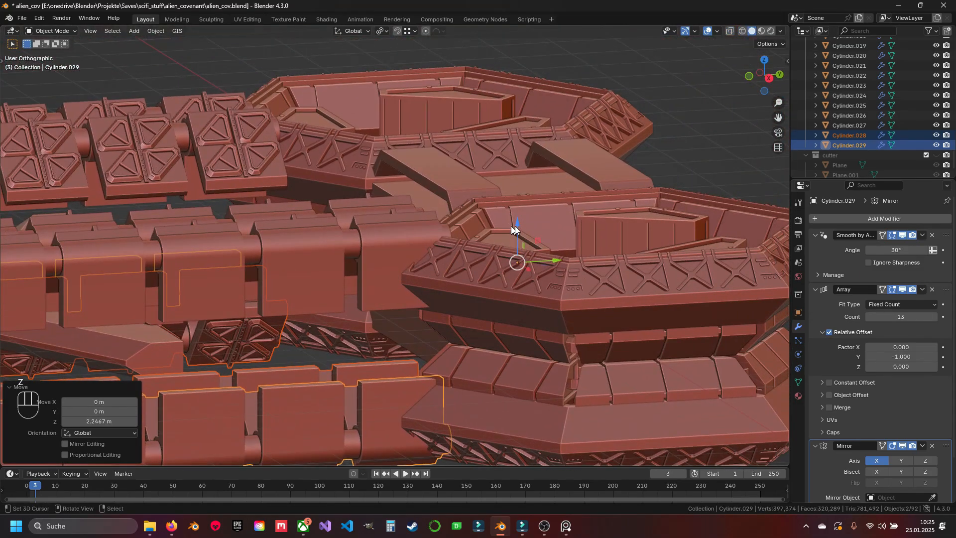
# Lower the flipped rows slightly along Z in front wireframe view, aligning them as counterparts of the upper rows
pyautogui.press('KP_1')
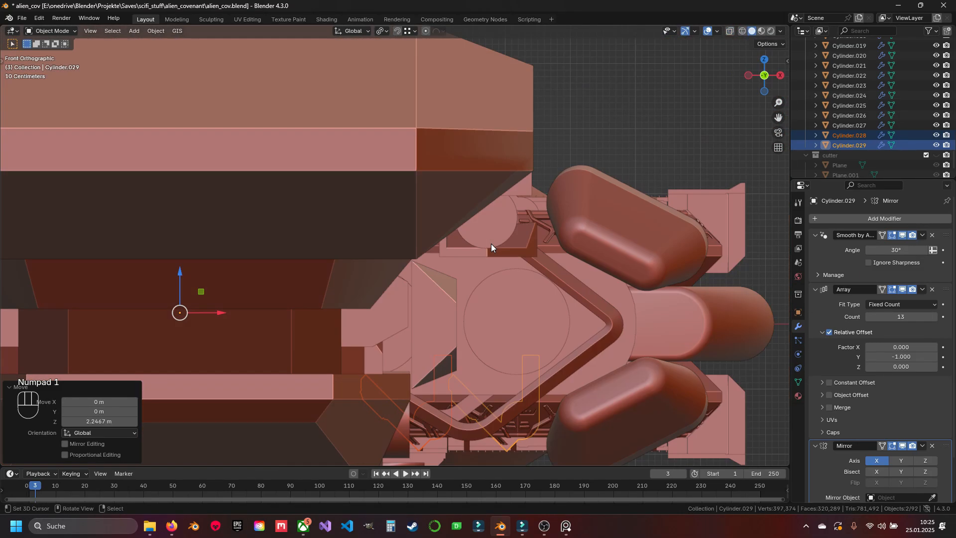
pyautogui.press('z')
pyautogui.scroll(3, 380, 255)
pyautogui.scroll(2, 380, 263)
pyautogui.keyDown('shift'); pyautogui.moveTo(348, 261); pyautogui.dragTo(468, 201, button='middle'); pyautogui.keyUp('shift')
pyautogui.scroll(7, 388, 241)
pyautogui.moveTo(330, 133); pyautogui.dragTo(335, 176)
pyautogui.scroll(-8, 384, 224)
# Raise the mesh of both flipped lower wall rows about 0.47 m along Z in Edit Mode
pyautogui.press('Tab')
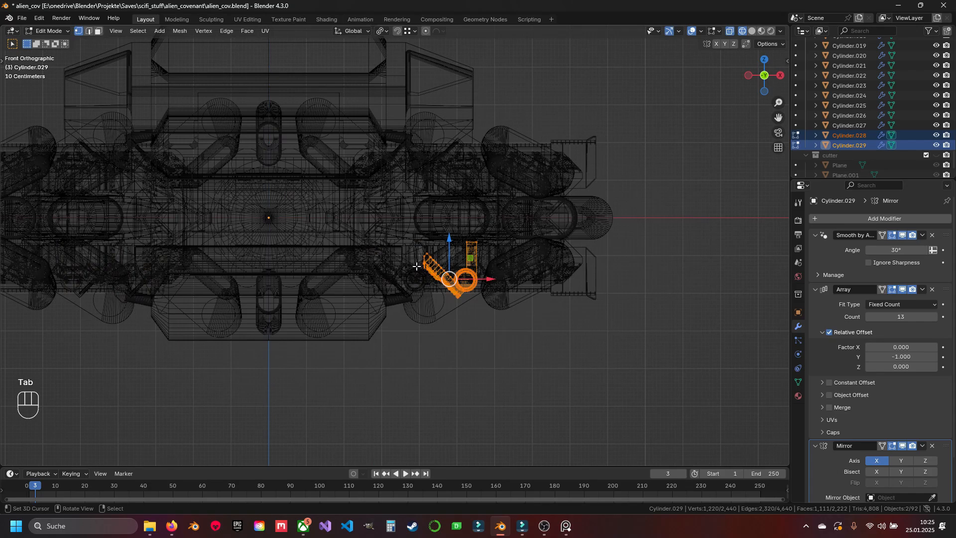
pyautogui.press('z')
pyautogui.moveTo(450, 254)
pyautogui.mouseDown(button='middle')
pyautogui.moveTo(427, 265)
pyautogui.moveTo(403, 259)
pyautogui.mouseUp(button='middle')
pyautogui.scroll(4, 403, 258)
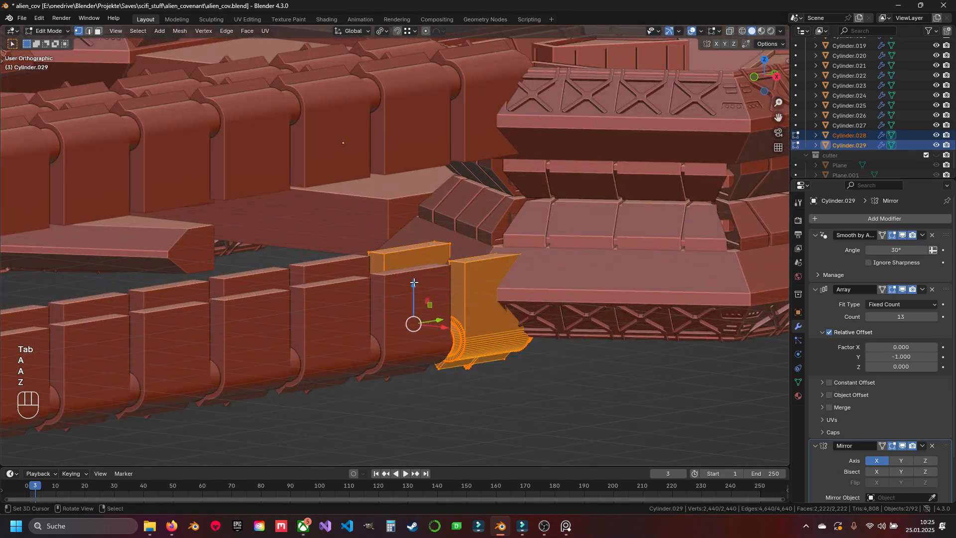
pyautogui.moveTo(413, 282); pyautogui.dragTo(402, 245)
# Raise the lower wall rows about another 0.35 m along Z, checking them from below beside the hexagonal tower
pyautogui.keyDown('shift'); pyautogui.moveTo(420, 239); pyautogui.dragTo(417, 287, button='middle'); pyautogui.keyUp('shift')
pyautogui.moveTo(418, 305); pyautogui.dragTo(437, 281, button='middle')
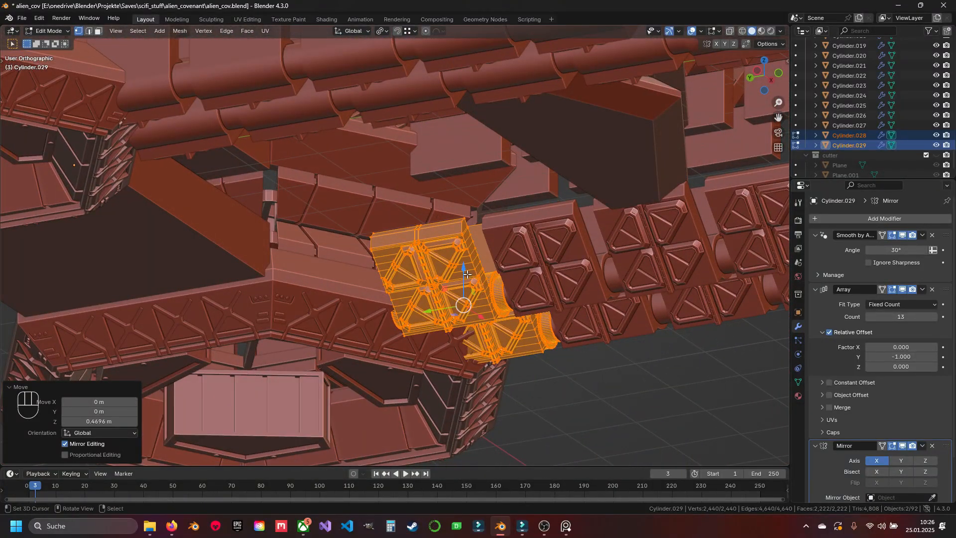
pyautogui.moveTo(467, 274); pyautogui.dragTo(470, 248)
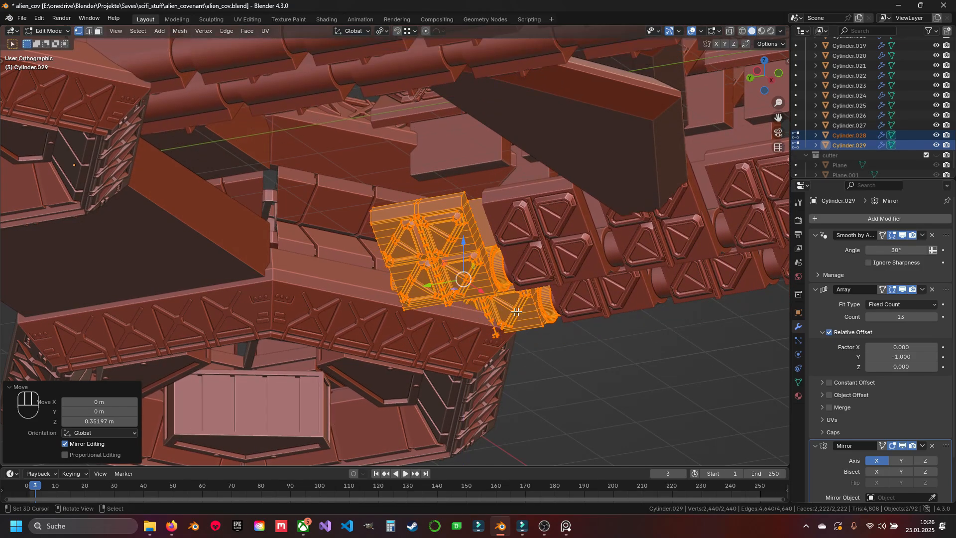
pyautogui.moveTo(470, 246); pyautogui.dragTo(464, 252, button='middle')
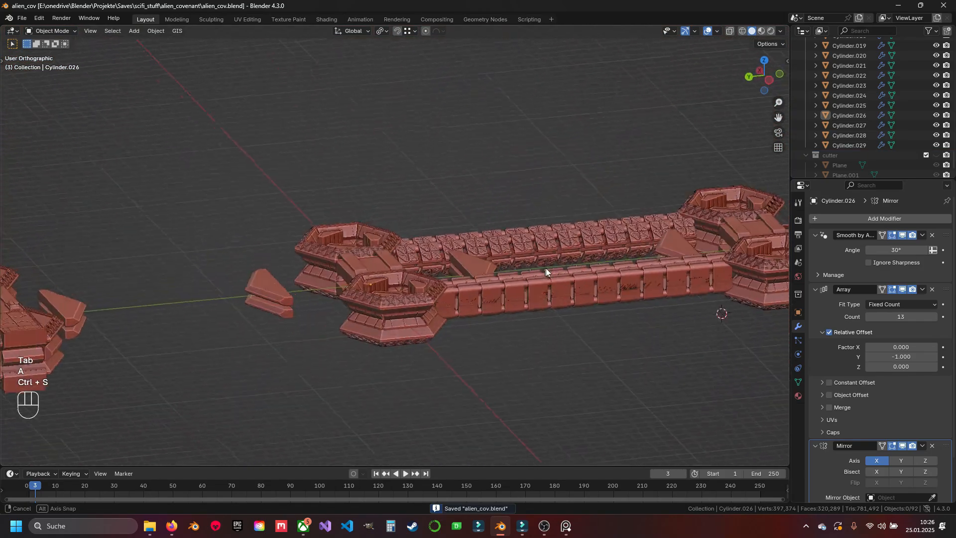
# Restore the selection of both lower wall rows and lower their mesh about 0.38 m along Z in Edit Mode
pyautogui.hotkey('ctrl', 'z')
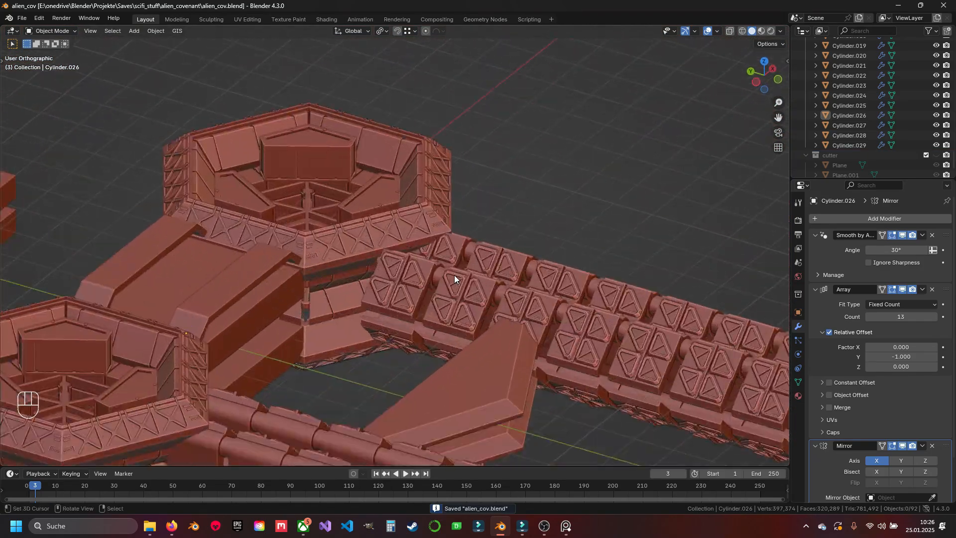
pyautogui.hotkey('ctrl', 'z')
pyautogui.hotkey('ctrl', 'z')
pyautogui.moveTo(448, 267); pyautogui.dragTo(446, 308, button='middle')
pyautogui.press('Tab')
pyautogui.rightClick(412, 348)
pyautogui.keyDown('shift'); pyautogui.rightClick(447, 308); pyautogui.keyUp('shift')
pyautogui.press('Tab')
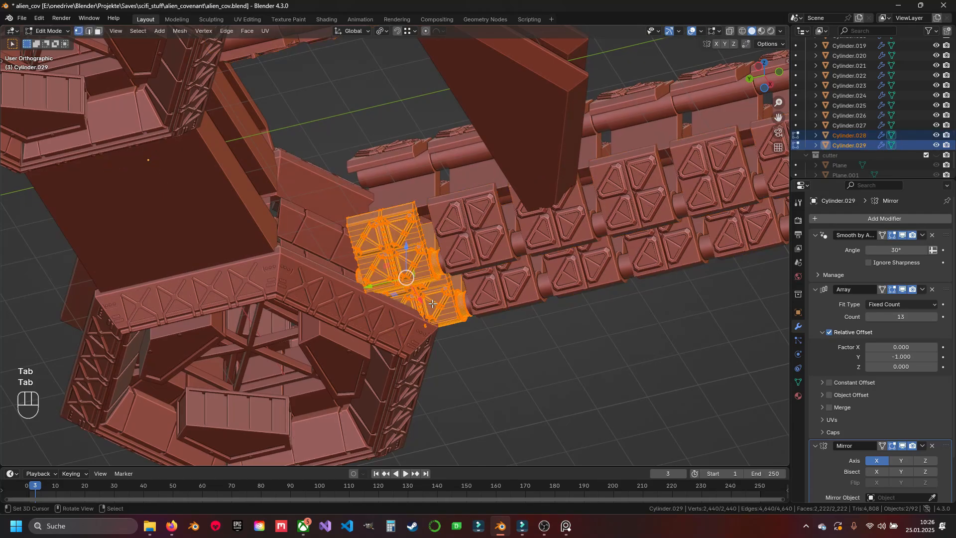
pyautogui.scroll(1, 413, 262)
pyautogui.press('g')
pyautogui.press('z')
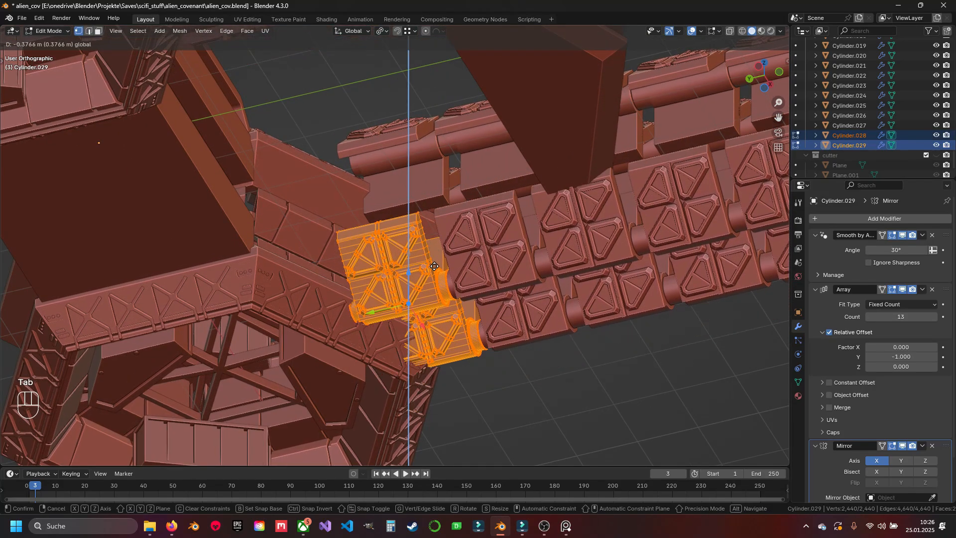
pyautogui.click(435, 281)
# Leave Edit Mode and save the file
pyautogui.moveTo(435, 282); pyautogui.dragTo(486, 261, button='middle')
pyautogui.press('Tab')
pyautogui.click(463, 364)
pyautogui.hotkey('ctrl', 's')
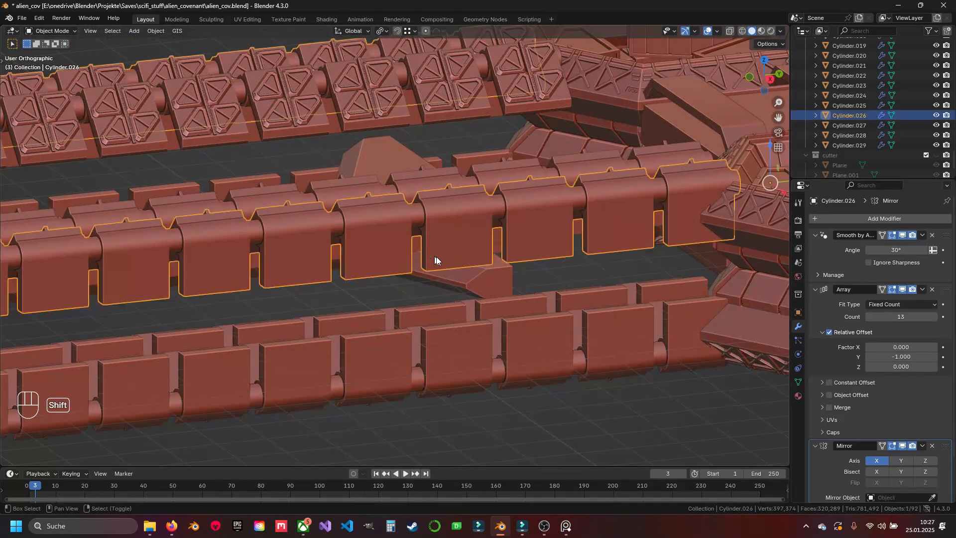
# Open the outer upper wall row and the outer lower wall row together in Edit Mode
pyautogui.keyDown('shift'); pyautogui.moveTo(642, 253); pyautogui.dragTo(418, 264, button='middle'); pyautogui.keyUp('shift')
pyautogui.rightClick(452, 159)
pyautogui.scroll(2, 467, 246)
pyautogui.rightClick(486, 251)
pyautogui.press('Tab')
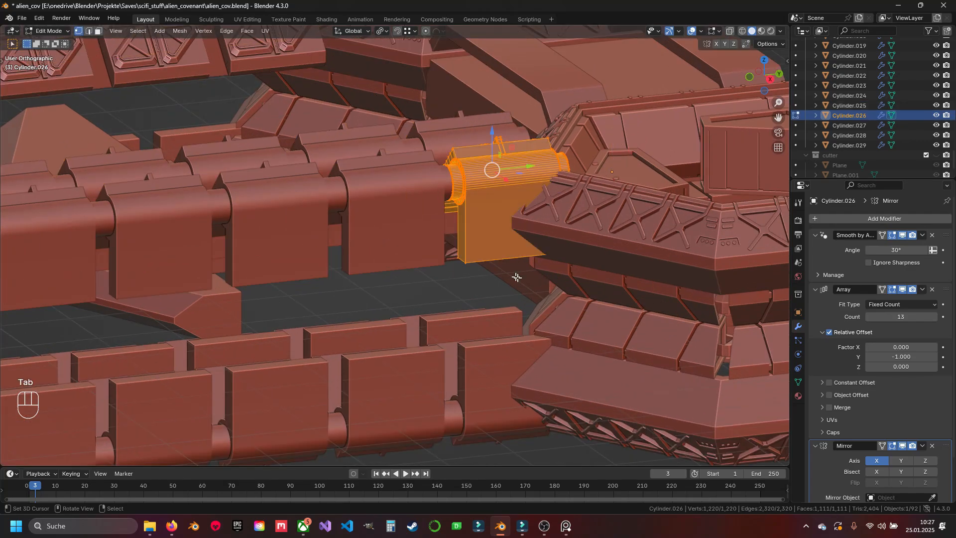
pyautogui.press('Tab')
pyautogui.keyDown('shift'); pyautogui.rightClick(511, 402); pyautogui.keyUp('shift')
pyautogui.moveTo(509, 358); pyautogui.dragTo(492, 384, button='middle')
pyautogui.press('Tab')
# Select the upper panel's bottom face and the lower panel's top face where the outer rows face each other
pyautogui.keyDown('shift'); pyautogui.moveTo(492, 384); pyautogui.dragTo(456, 313, button='middle'); pyautogui.keyUp('shift')
pyautogui.scroll(1, 457, 313)
pyautogui.press('3')
pyautogui.rightClick(465, 273)
pyautogui.moveTo(464, 274); pyautogui.dragTo(405, 295, button='middle')
pyautogui.keyDown('shift'); pyautogui.rightClick(461, 252); pyautogui.keyUp('shift')
pyautogui.moveTo(405, 295); pyautogui.dragTo(417, 339, button='middle')
pyautogui.scroll(4, 422, 334)
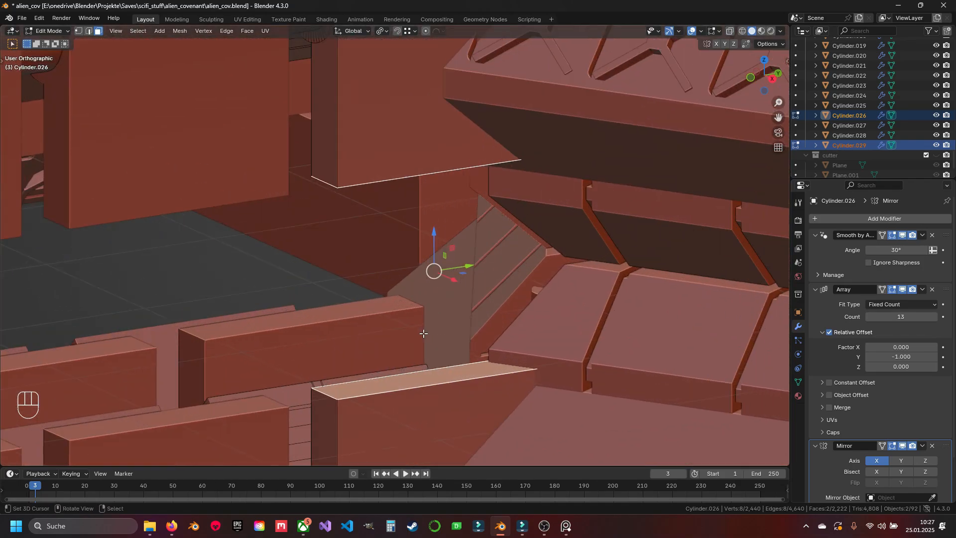
pyautogui.press('s')
pyautogui.press('z')
pyautogui.press('Escape')
pyautogui.click(395, 79)
pyautogui.press('s')
pyautogui.press('z')
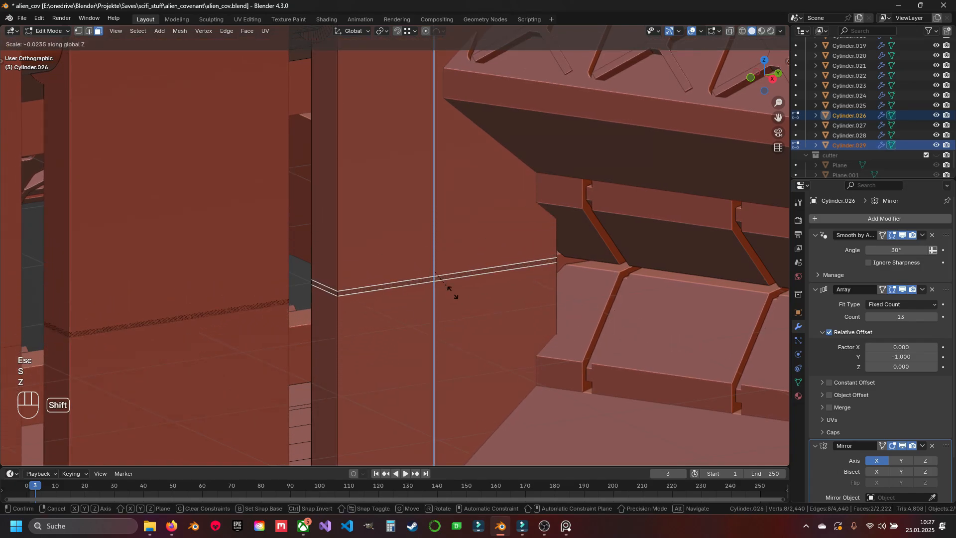
pyautogui.press('Escape')
# Scale the two facing panel faces to about 0.091 along Z, drawing the upper and lower panels together
pyautogui.press('s')
pyautogui.press('z')
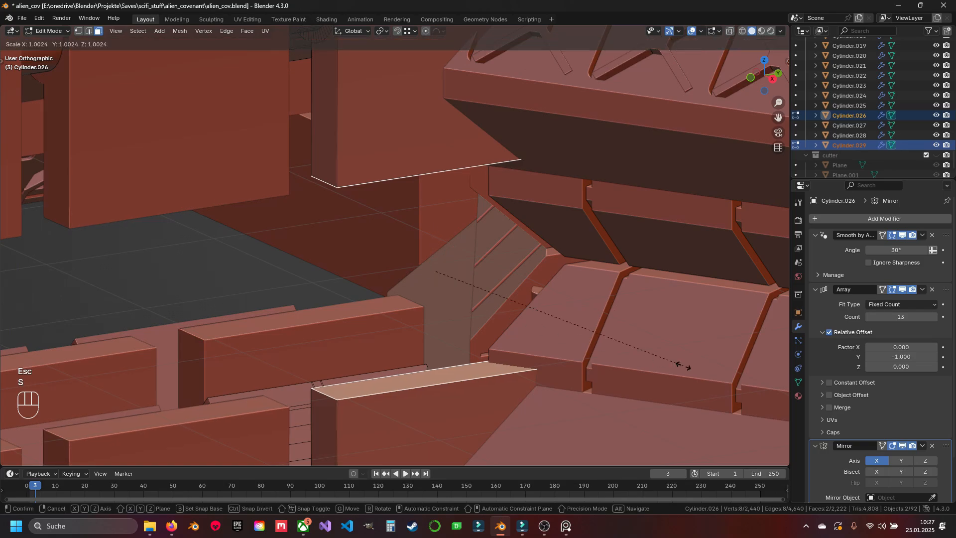
pyautogui.click(456, 277)
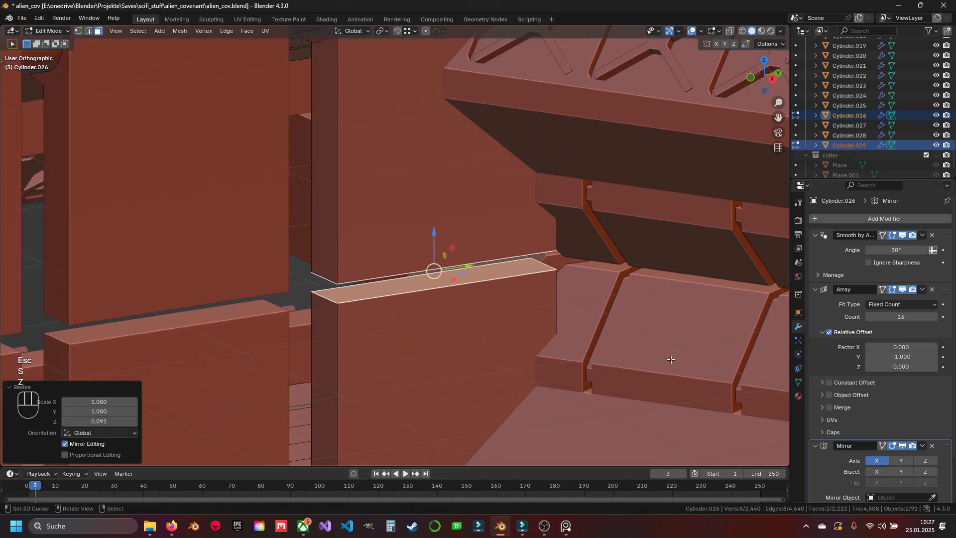
pyautogui.press('s')
pyautogui.press('z')
pyautogui.press('Escape')
# Narrow the remaining gap between the two panels by scaling the facing faces to about 0.228 along Z
pyautogui.scroll(8, 412, 286)
pyautogui.press('s')
pyautogui.press('z')
pyautogui.click(527, 240)
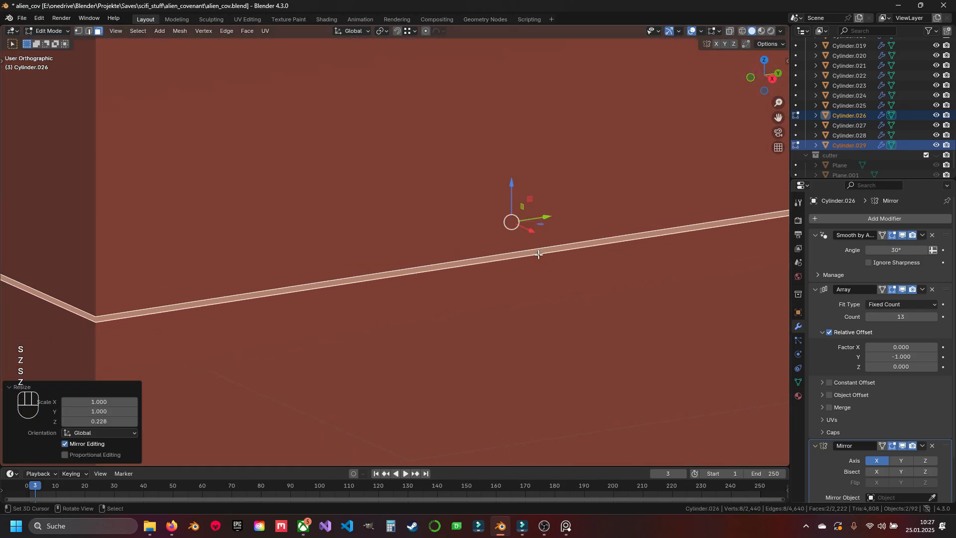
pyautogui.press('s')
pyautogui.press('z')
pyautogui.press('Escape')
# Return to Object Mode, deselect everything and save the file
pyautogui.scroll(-12, 488, 267)
pyautogui.press('Tab')
pyautogui.press('a')
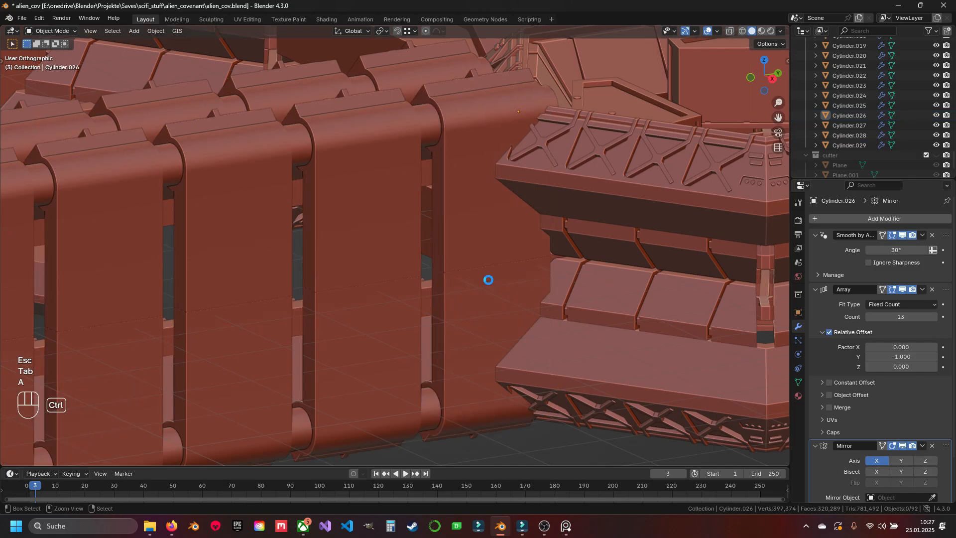
pyautogui.scroll(-10, 360, 303)
pyautogui.hotkey('ctrl', 's')
# Inspect the joined wall rows, hexagonal towers and surrounding structure from several angles
pyautogui.moveTo(360, 303); pyautogui.dragTo(398, 304, button='middle')
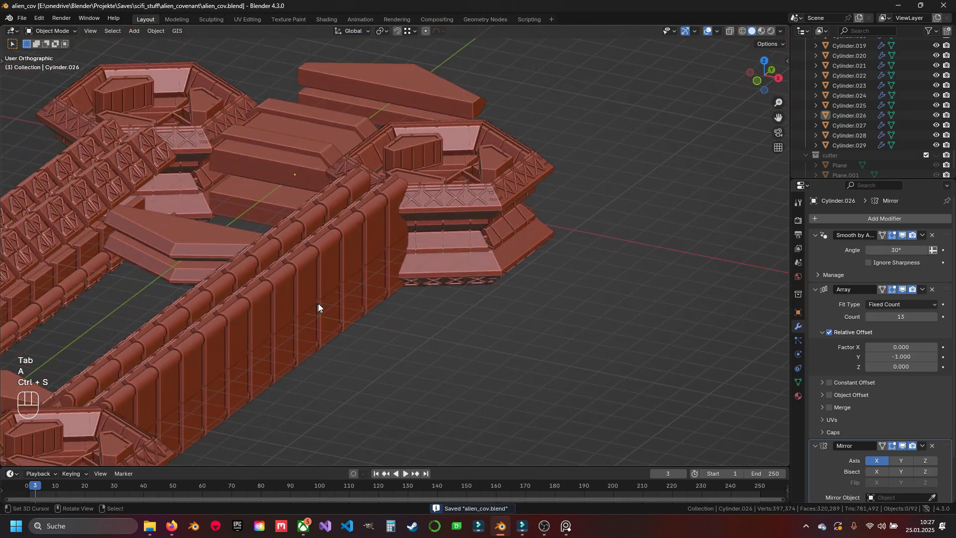
pyautogui.moveTo(356, 254); pyautogui.dragTo(464, 296, button='middle')
pyautogui.scroll(-1, 538, 318)
pyautogui.scroll(6, 449, 259)
pyautogui.scroll(-6, 518, 301)
pyautogui.scroll(-4, 521, 303)
pyautogui.moveTo(521, 305); pyautogui.dragTo(404, 273, button='middle')
pyautogui.scroll(7, 408, 254)
pyautogui.keyDown('shift'); pyautogui.moveTo(454, 206); pyautogui.dragTo(553, 299, button='middle'); pyautogui.keyUp('shift')
pyautogui.scroll(-5, 451, 282)
pyautogui.keyDown('shift'); pyautogui.moveTo(299, 294); pyautogui.dragTo(570, 373, button='middle'); pyautogui.keyUp('shift')
pyautogui.moveTo(360, 249); pyautogui.dragTo(394, 263, button='middle')
pyautogui.keyDown('shift'); pyautogui.moveTo(423, 209); pyautogui.dragTo(538, 393, button='middle'); pyautogui.keyUp('shift')
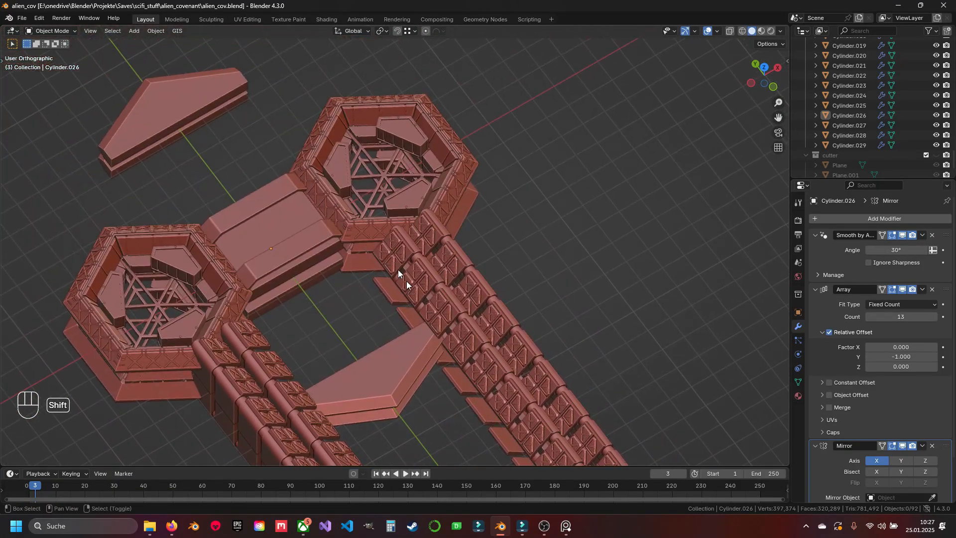
pyautogui.keyDown('shift'); pyautogui.moveTo(468, 259); pyautogui.dragTo(422, 285, button='middle'); pyautogui.keyUp('shift')
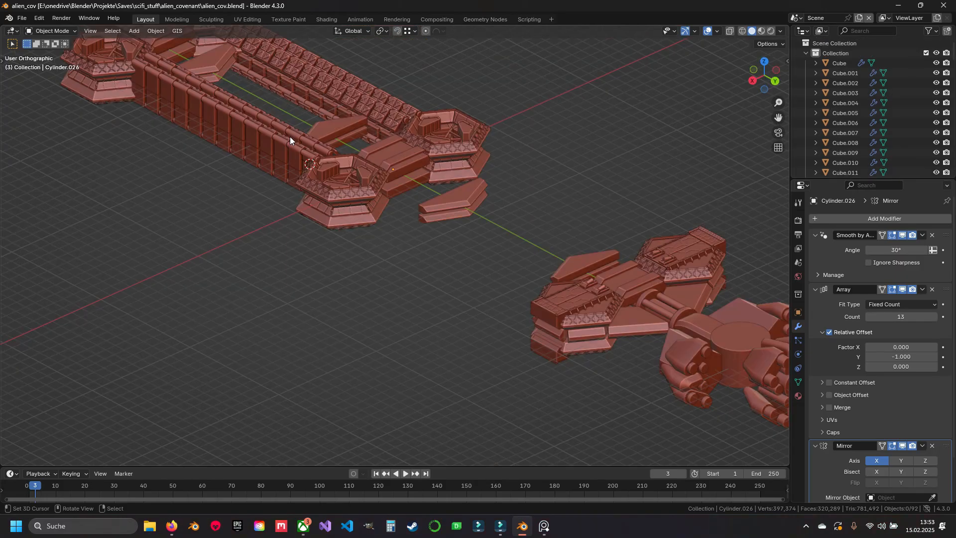
# Select the outer upper wall row beside the hexagonal tower
pyautogui.moveTo(339, 264); pyautogui.dragTo(384, 215, button='middle')
pyautogui.scroll(6, 400, 266)
pyautogui.scroll(2, 381, 240)
pyautogui.click(450, 209)
pyautogui.moveTo(450, 208); pyautogui.dragTo(369, 269, button='middle')
pyautogui.moveTo(328, 231); pyautogui.dragTo(421, 195, button='middle')
pyautogui.click(437, 214)
pyautogui.click(439, 271)
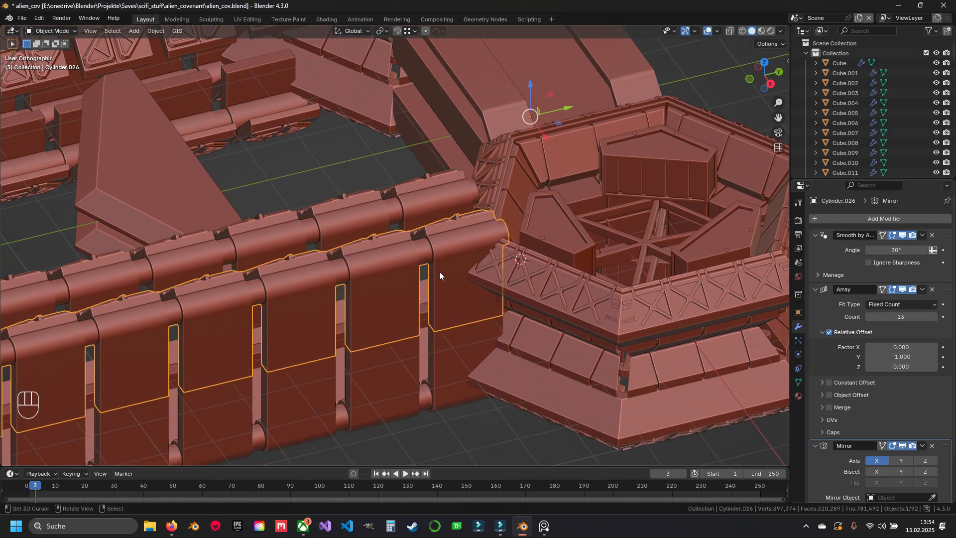
pyautogui.press('KP_Divide')
pyautogui.keyDown('shift'); pyautogui.moveTo(439, 271); pyautogui.dragTo(292, 237, button='middle'); pyautogui.keyUp('shift')
pyautogui.scroll(6, 437, 201)
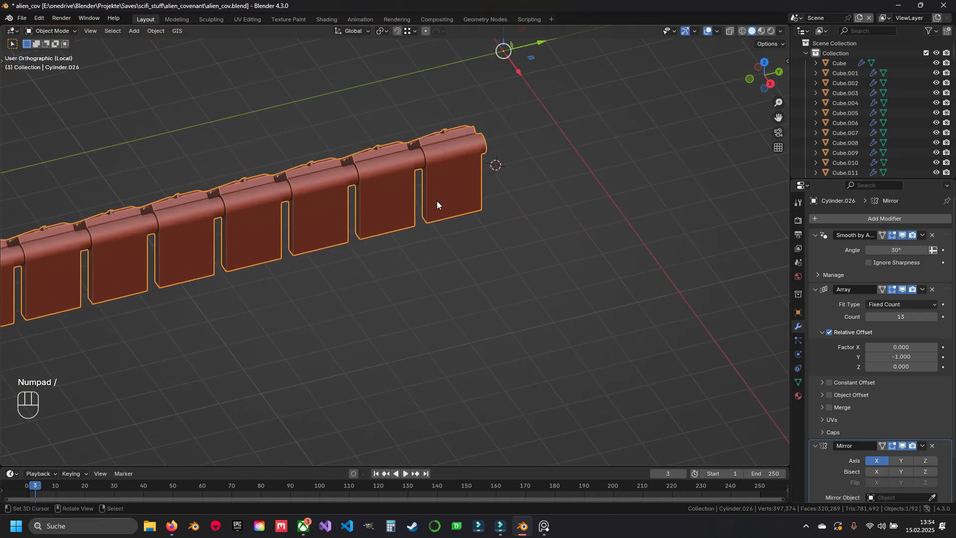
pyautogui.keyDown('shift'); pyautogui.moveTo(437, 201); pyautogui.dragTo(383, 270, button='middle'); pyautogui.keyUp('shift')
pyautogui.scroll(3, 407, 204)
pyautogui.press('Tab')
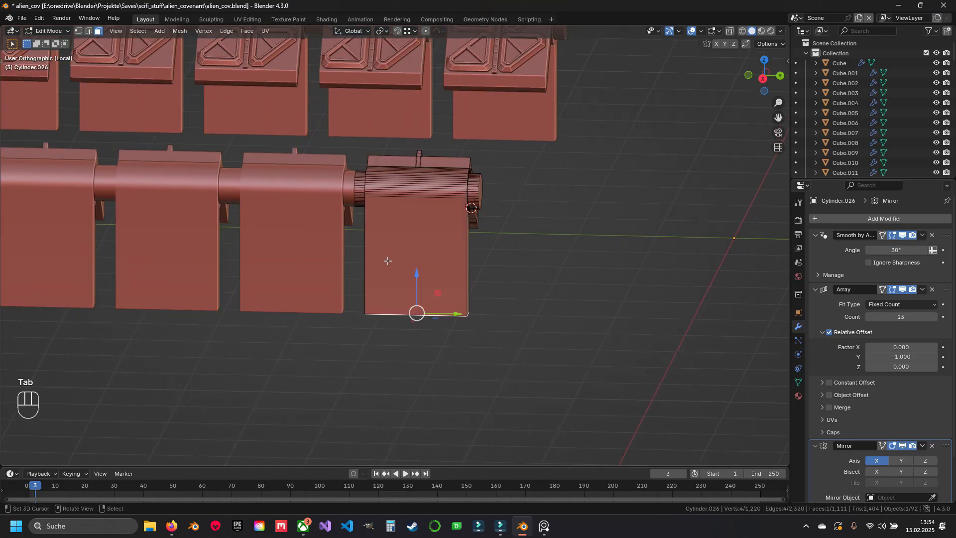
pyautogui.press('Tab')
pyautogui.press('KP_Divide')
# Isolate the outer upper and lower wall rows in local view, keeping the upper row selected
pyautogui.click(439, 359)
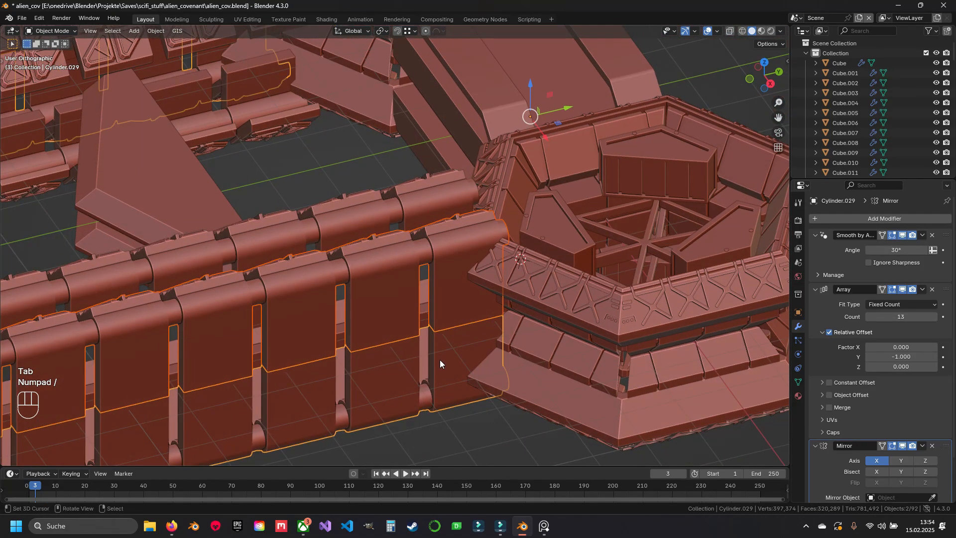
pyautogui.press('KP_Divide')
pyautogui.scroll(5, 506, 328)
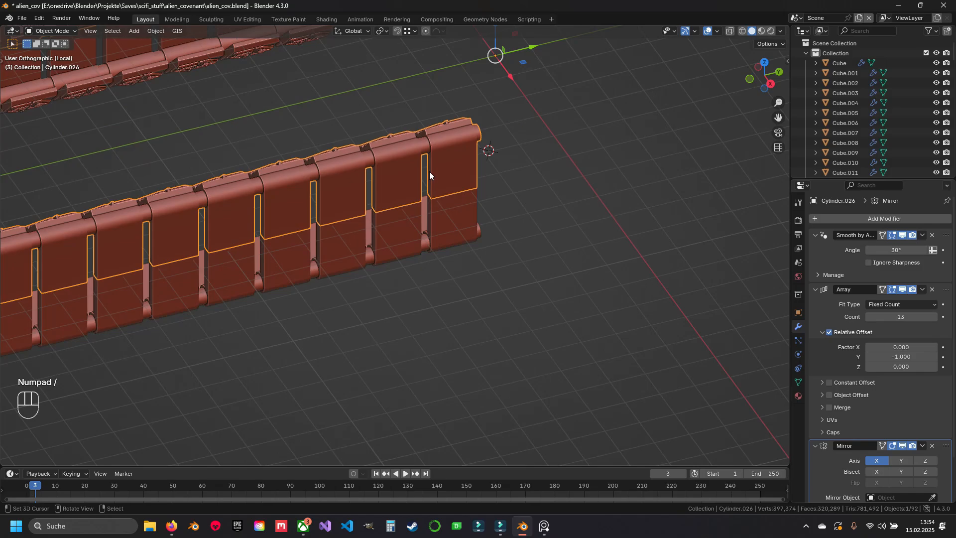
pyautogui.moveTo(429, 178); pyautogui.dragTo(385, 169, button='middle')
pyautogui.rightClick(428, 222)
pyautogui.moveTo(428, 222); pyautogui.dragTo(414, 263, button='middle')
pyautogui.scroll(5, 443, 225)
pyautogui.rightClick(443, 225)
# Add a centred vertical loop cut through the end panel of the outer upper row in Edit Mode
pyautogui.press('Tab')
pyautogui.scroll(2, 420, 230)
pyautogui.keyDown('shift'); pyautogui.moveTo(417, 162); pyautogui.dragTo(406, 185, button='middle'); pyautogui.keyUp('shift')
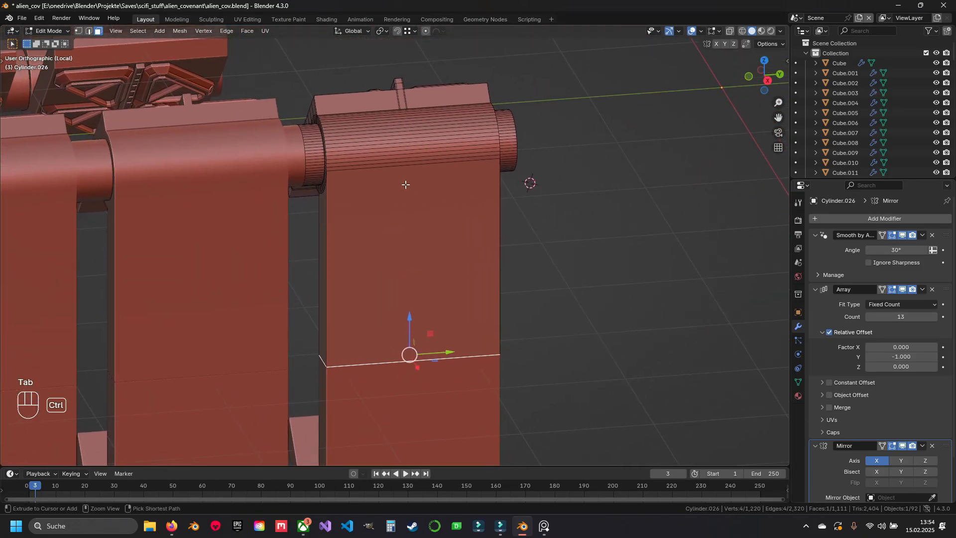
pyautogui.click(403, 160)
pyautogui.rightClick(403, 160)
pyautogui.keyDown('shift'); pyautogui.moveTo(521, 369); pyautogui.dragTo(474, 290, button='middle'); pyautogui.keyUp('shift')
# Bevel the vertical loop with an offset of about 0.546 m into two edge lines near the panel's sides, and deselect
pyautogui.hotkey('ctrl', 'v')
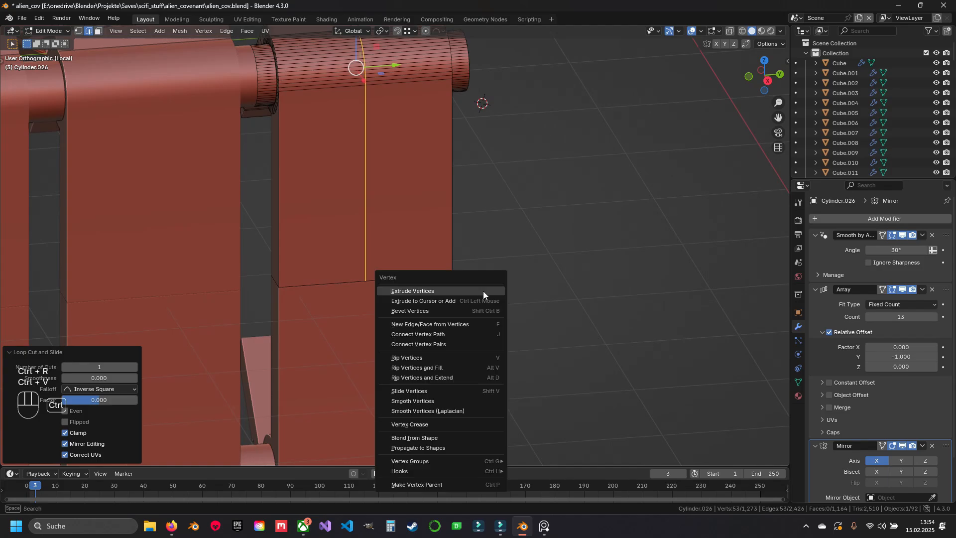
pyautogui.hotkey('ctrl', 'b')
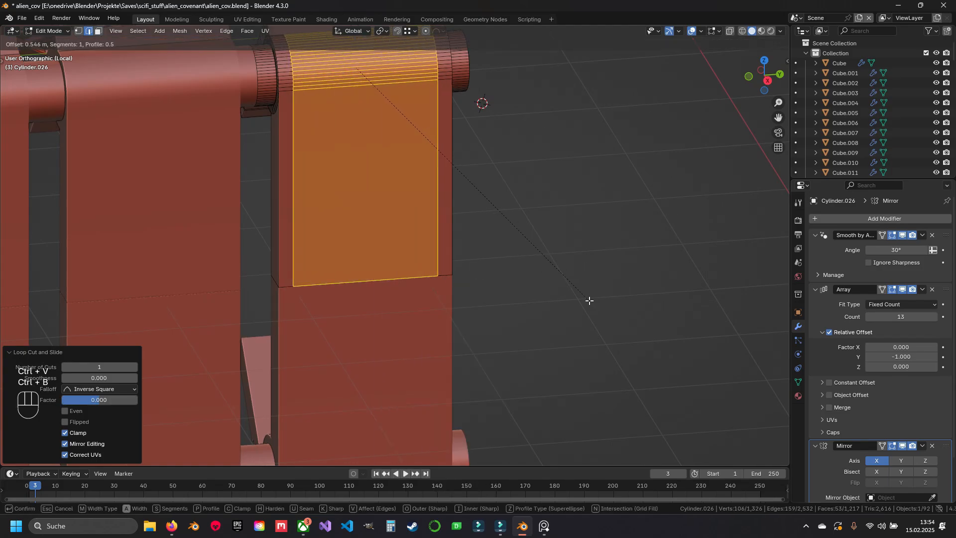
pyautogui.click(589, 300)
pyautogui.keyDown('shift'); pyautogui.moveTo(402, 216); pyautogui.dragTo(433, 304, button='middle'); pyautogui.keyUp('shift')
pyautogui.press('a')
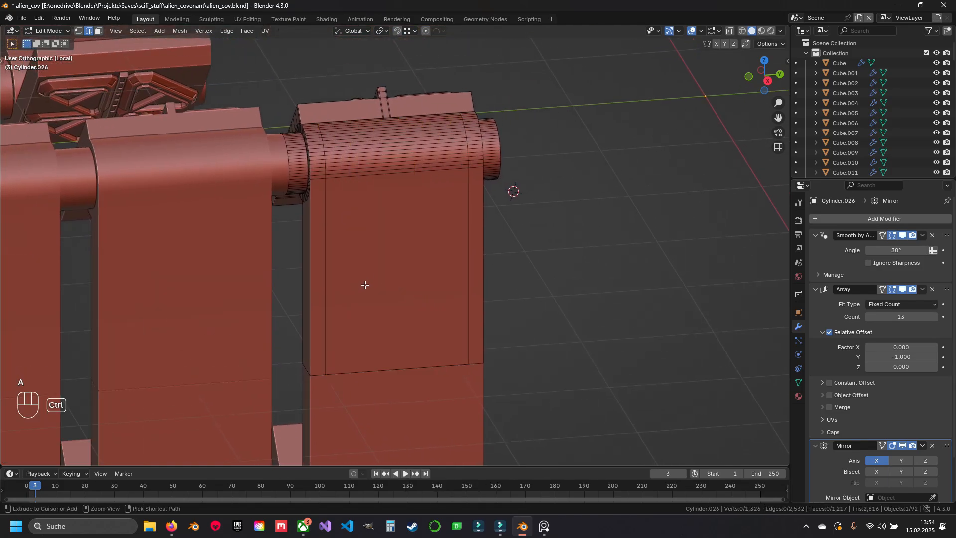
# Add centred horizontal loop cuts across the front and back faces of the end panel
pyautogui.click(337, 283)
pyautogui.rightClick(338, 283)
pyautogui.moveTo(338, 284); pyautogui.dragTo(451, 287, button='middle')
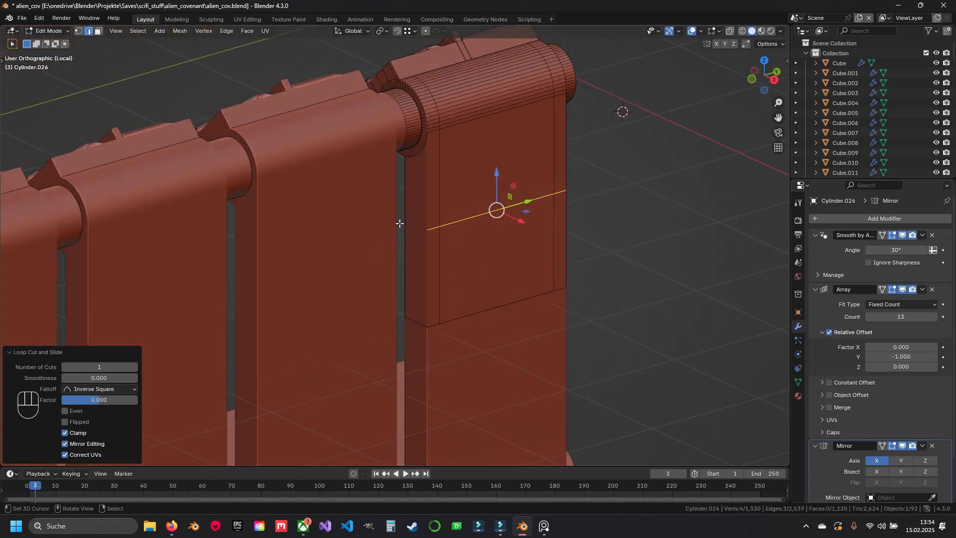
pyautogui.moveTo(400, 224); pyautogui.dragTo(523, 204, button='middle')
pyautogui.moveTo(408, 185); pyautogui.dragTo(589, 227, button='middle')
pyautogui.hotkey('ctrl', 'r')
pyautogui.moveTo(389, 231)
pyautogui.mouseDown(button='middle')
pyautogui.moveTo(376, 208)
pyautogui.moveTo(423, 229)
pyautogui.moveTo(403, 230)
pyautogui.mouseUp(button='middle')
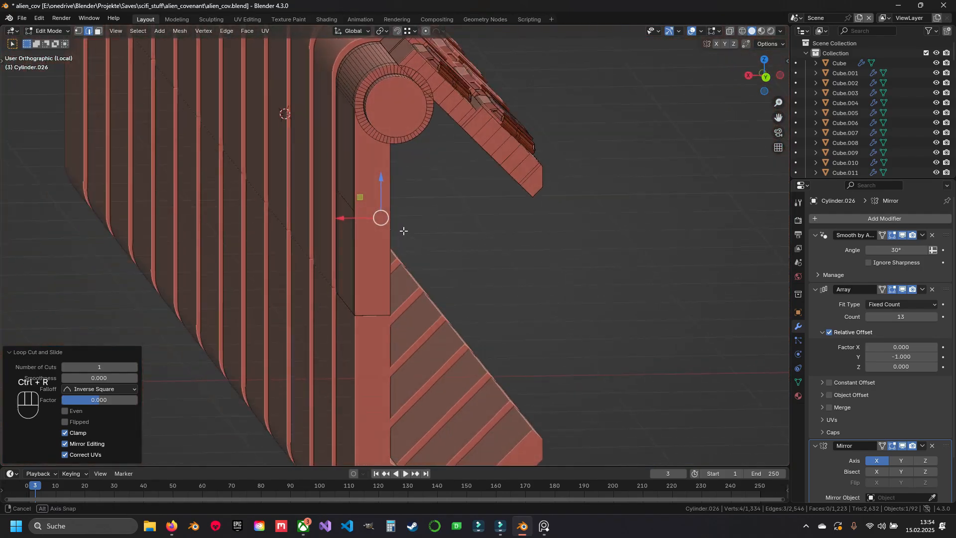
# Raise the back face's horizontal cut about 0.13 m along Z to align it with the front cut
pyautogui.keyDown('ctrl'); pyautogui.click(355, 210); pyautogui.keyUp('ctrl')
pyautogui.moveTo(321, 218); pyautogui.dragTo(394, 226, button='middle')
pyautogui.scroll(2, 394, 226)
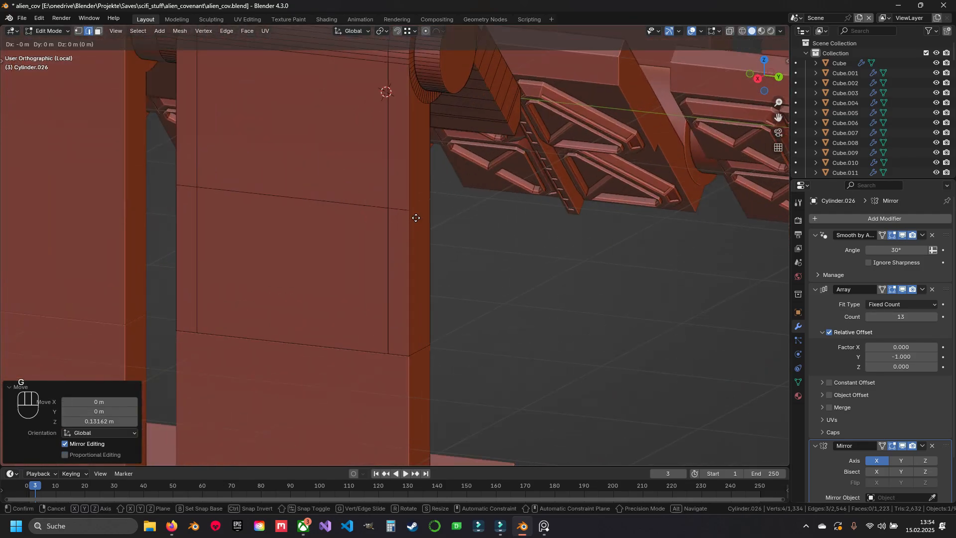
pyautogui.keyDown('ctrl'); pyautogui.click(409, 211); pyautogui.keyUp('ctrl')
pyautogui.moveTo(481, 233); pyautogui.dragTo(414, 231, button='middle')
# Connect the end vertices of the front and back cuts across the panel's side faces
pyautogui.press('1')
pyautogui.rightClick(355, 211)
pyautogui.keyDown('shift'); pyautogui.rightClick(398, 209); pyautogui.keyUp('shift')
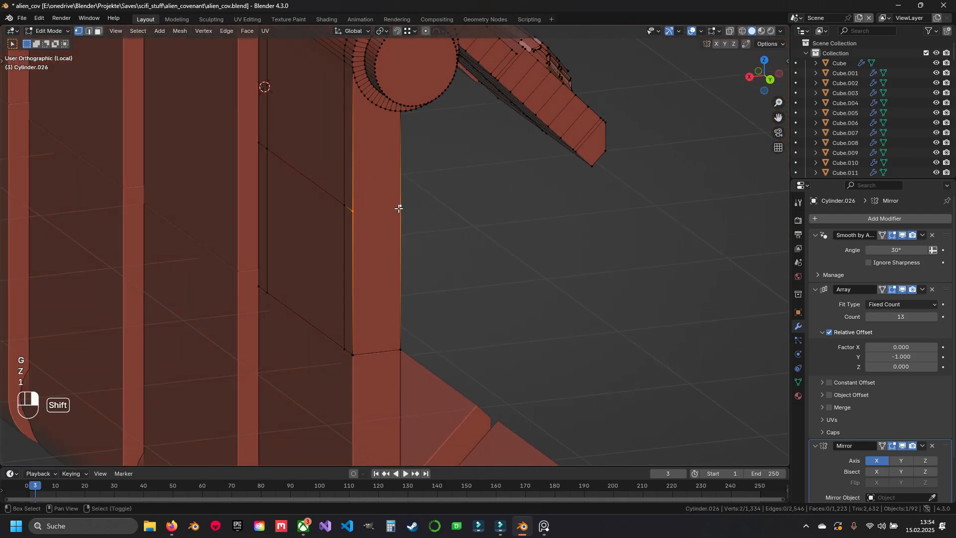
pyautogui.moveTo(505, 234); pyautogui.dragTo(284, 196, button='middle')
# Try to slide the horizontal edge loop around the panel up toward the cylinder
pyautogui.hotkey('alt', 'a')
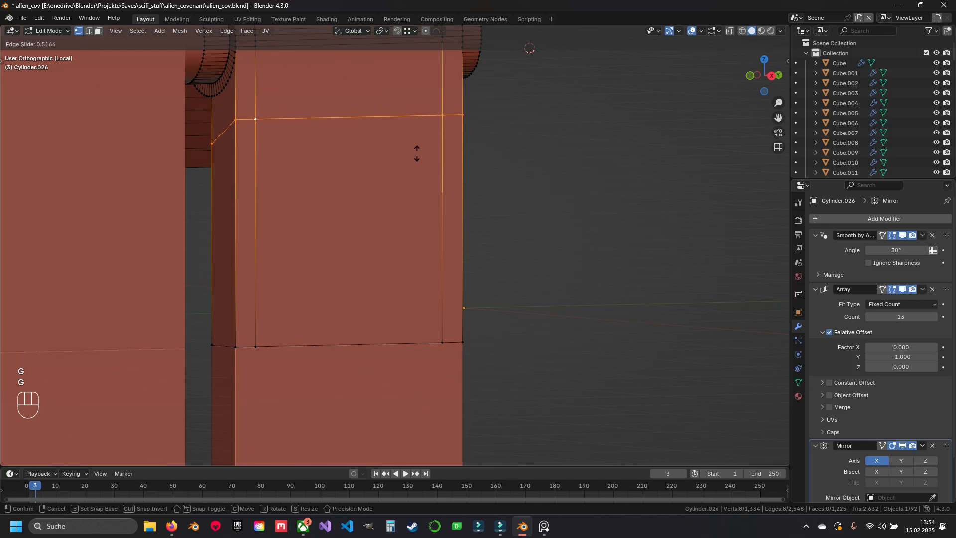
pyautogui.keyDown('shift'); pyautogui.moveTo(329, 174); pyautogui.dragTo(353, 269, button='middle'); pyautogui.keyUp('shift')
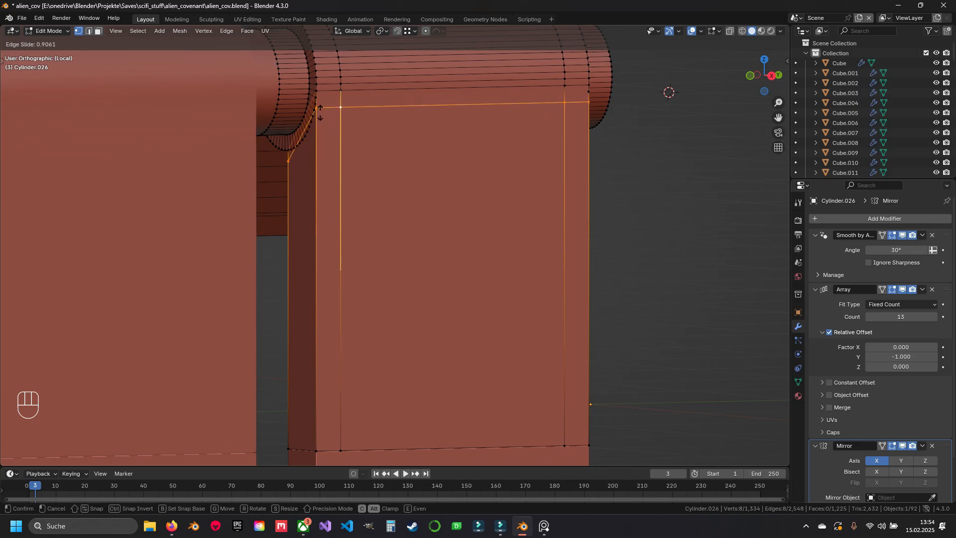
pyautogui.press('Escape')
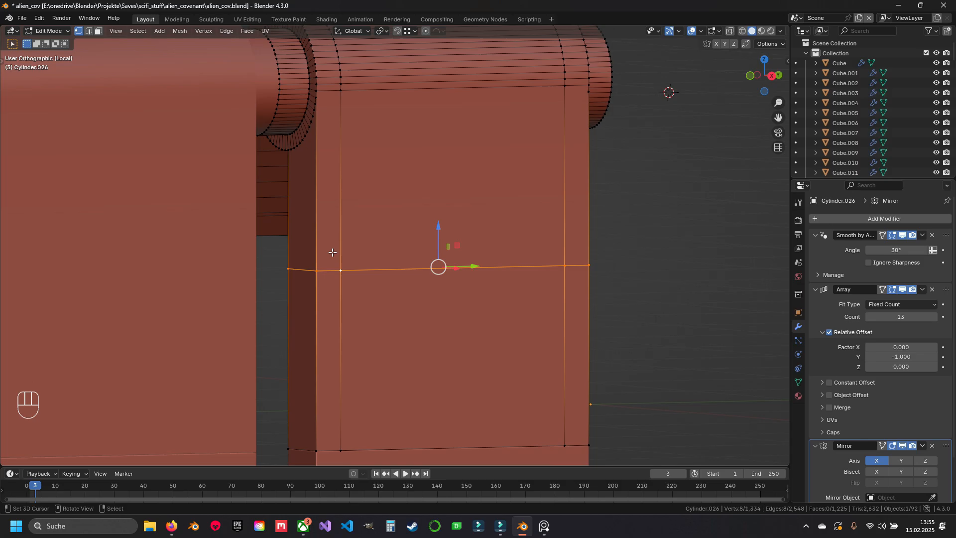
pyautogui.press('g')
pyautogui.press('z')
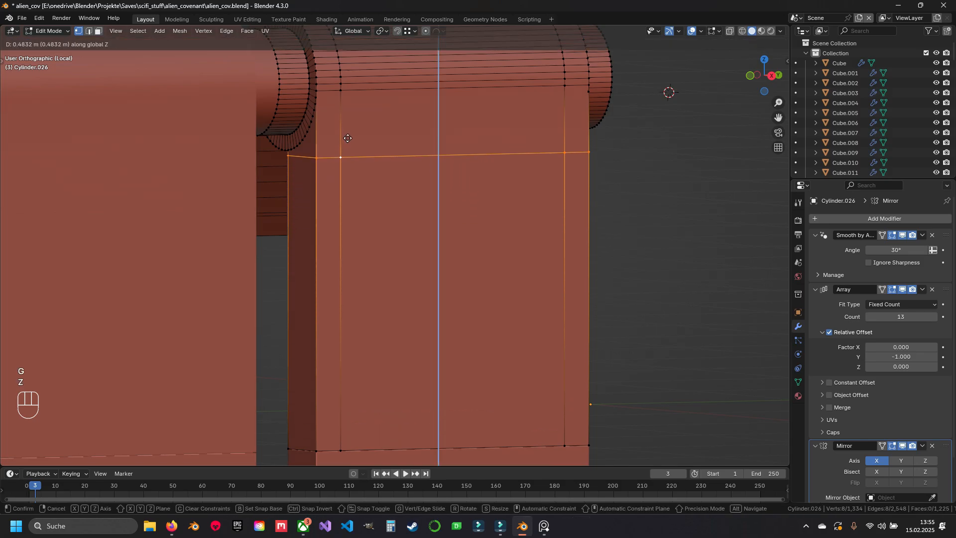
pyautogui.press('Escape')
pyautogui.press('g')
pyautogui.press('g')
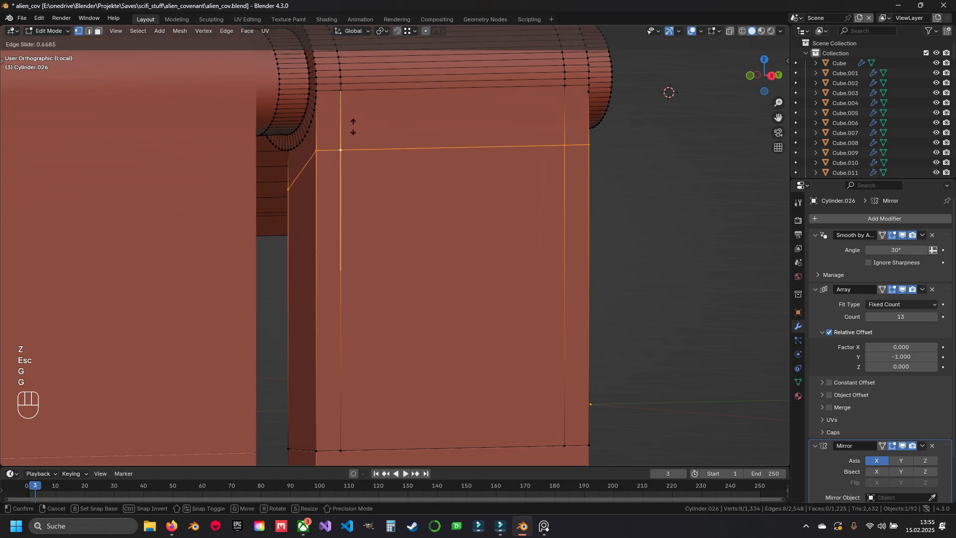
pyautogui.press('Escape')
pyautogui.moveTo(341, 174); pyautogui.dragTo(458, 209, button='middle')
pyautogui.press('g')
pyautogui.press('z')
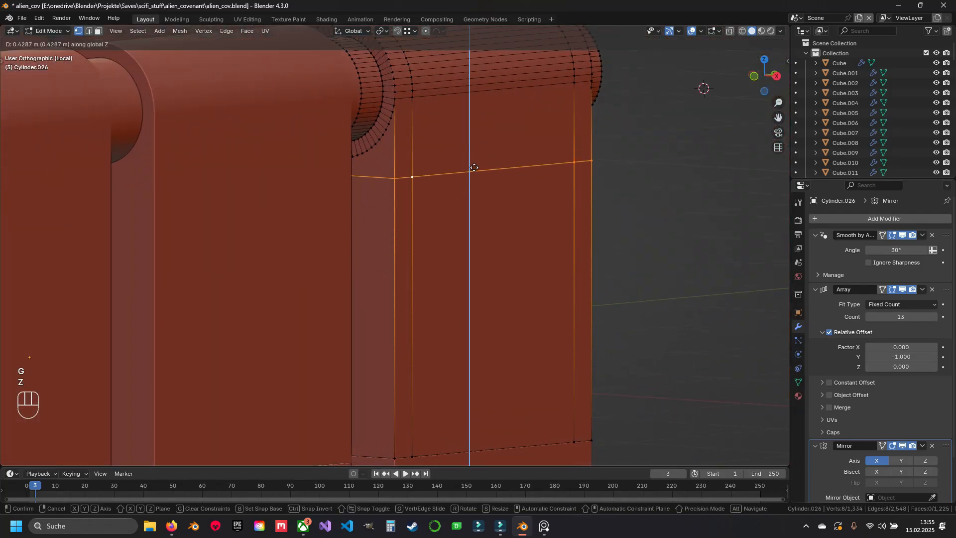
pyautogui.press('Escape')
# Bevel the panel's horizontal edge loop into two widely spaced loops, and bevel both loops into bands with a width of about 0.049 m
pyautogui.keyDown('shift'); pyautogui.moveTo(452, 287); pyautogui.dragTo(421, 227, button='middle'); pyautogui.keyUp('shift')
pyautogui.moveTo(473, 219); pyautogui.dragTo(412, 245, button='middle')
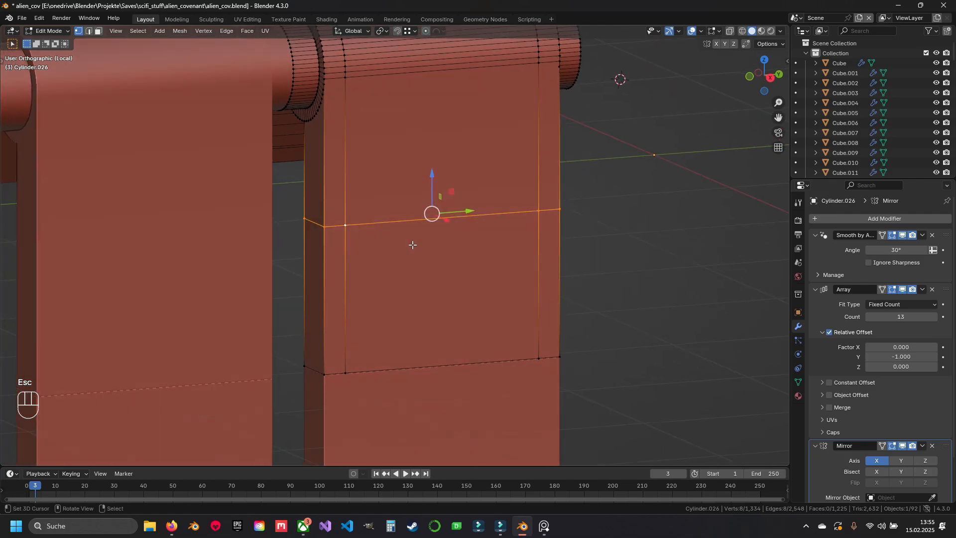
pyautogui.click(539, 352)
pyautogui.press('a')
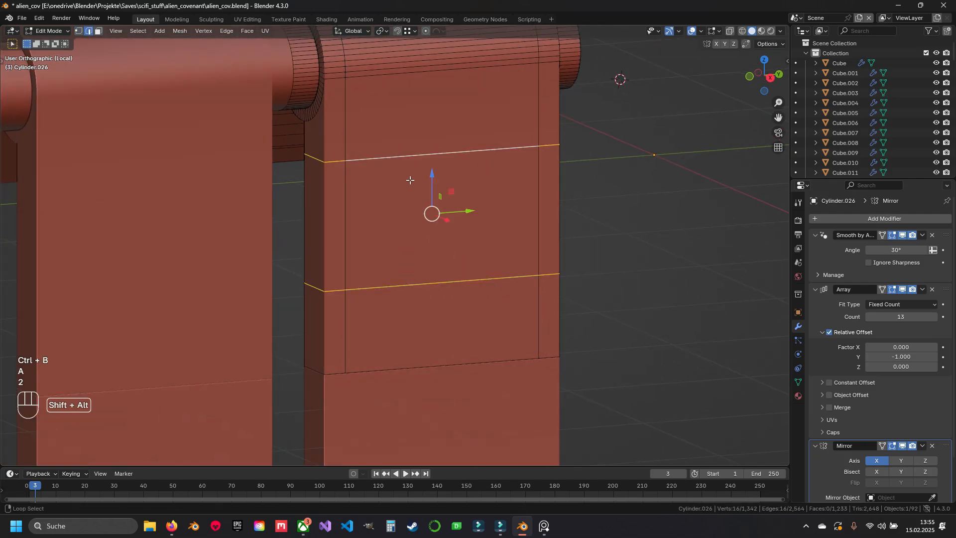
pyautogui.hotkey('ctrl', 'b')
pyautogui.click(616, 367)
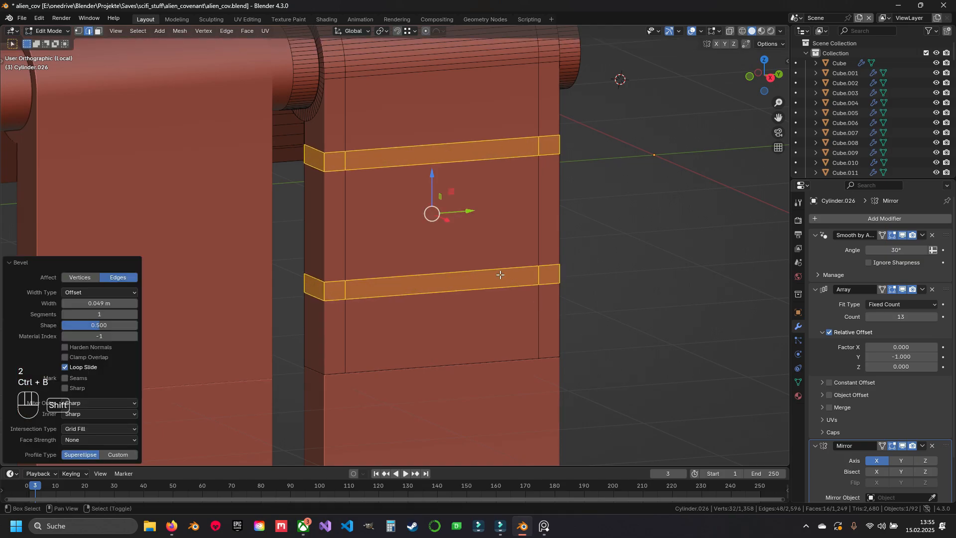
# Extrude the three large front faces between the bands about 0.044 m inward to form recesses
pyautogui.keyDown('shift'); pyautogui.moveTo(456, 220); pyautogui.dragTo(481, 281, button='middle'); pyautogui.keyUp('shift')
pyautogui.press('a')
pyautogui.press('3')
pyautogui.rightClick(444, 172)
pyautogui.keyDown('shift'); pyautogui.rightClick(470, 293); pyautogui.keyUp('shift')
pyautogui.keyDown('shift'); pyautogui.rightClick(482, 360); pyautogui.keyUp('shift')
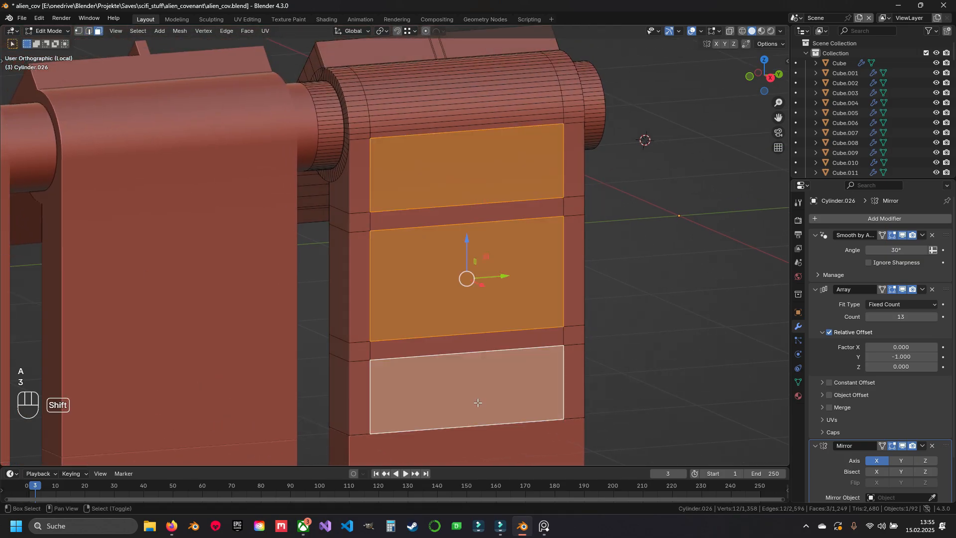
pyautogui.keyDown('shift'); pyautogui.scroll(-4, 396, 246); pyautogui.keyUp('shift')
pyautogui.moveTo(509, 292); pyautogui.dragTo(385, 346, button='middle')
pyautogui.moveTo(385, 346); pyautogui.dragTo(391, 280, button='middle')
pyautogui.scroll(2, 373, 315)
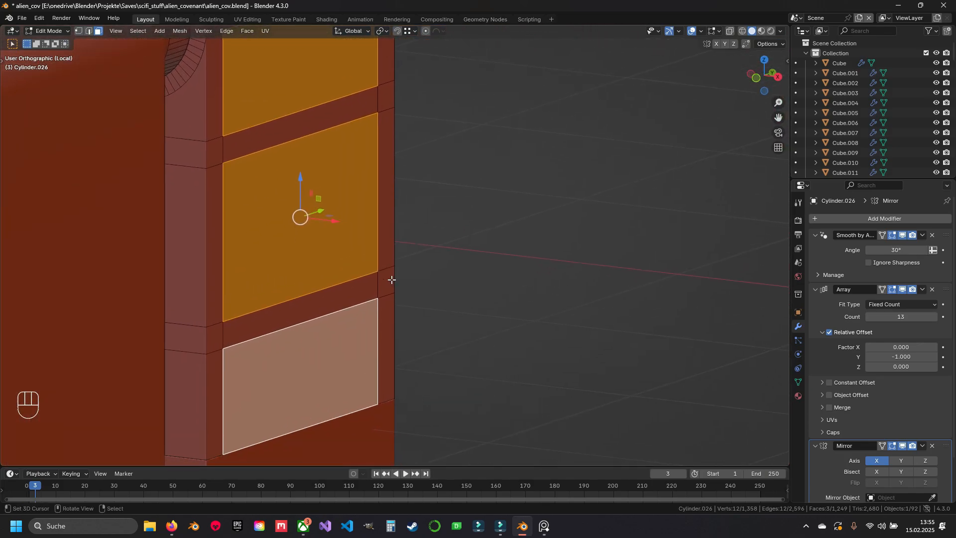
pyautogui.press('e')
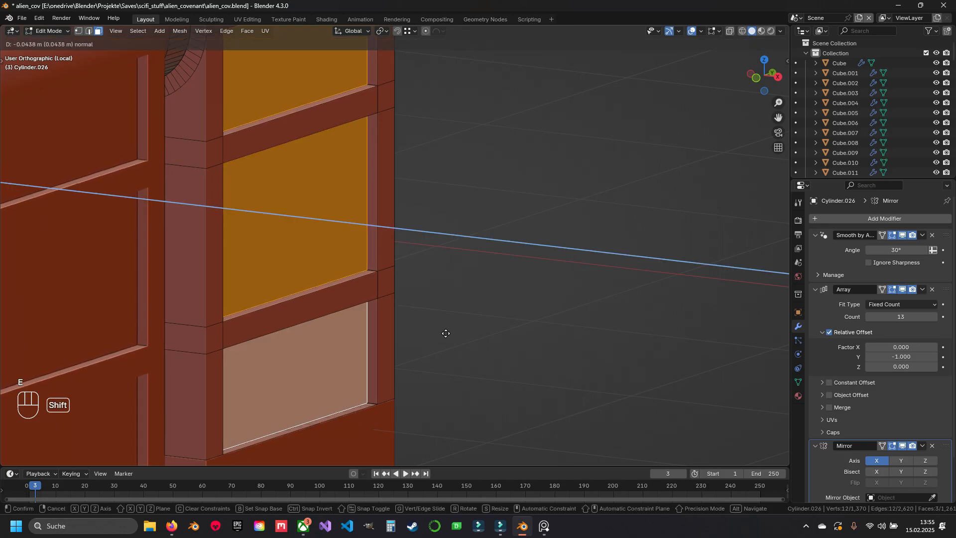
pyautogui.click(444, 333)
# Delete the narrow face along the lower edge of the lowest recess and save the file
pyautogui.moveTo(444, 333); pyautogui.dragTo(294, 286, button='middle')
pyautogui.scroll(-4, 308, 280)
pyautogui.press('a')
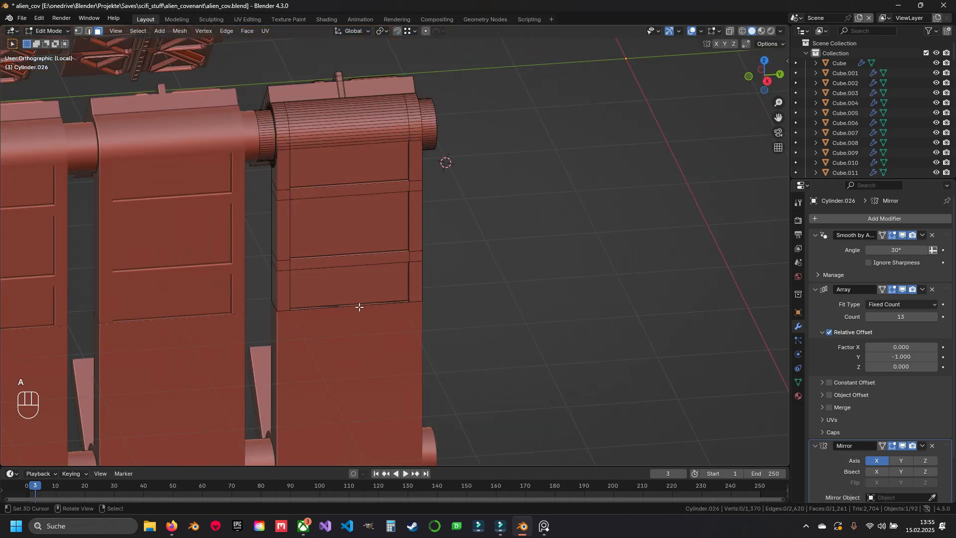
pyautogui.moveTo(359, 307); pyautogui.dragTo(353, 337, button='middle')
pyautogui.scroll(5, 338, 333)
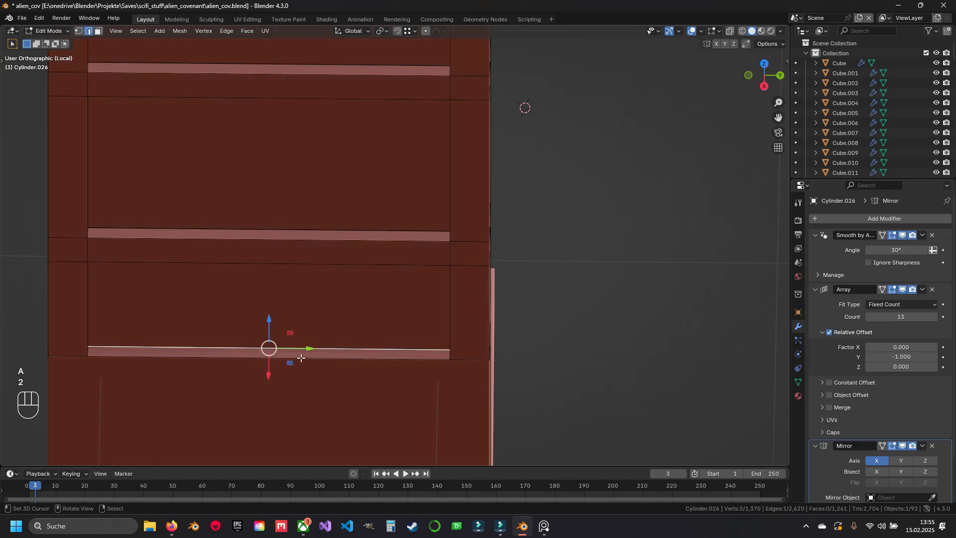
pyautogui.click(262, 379)
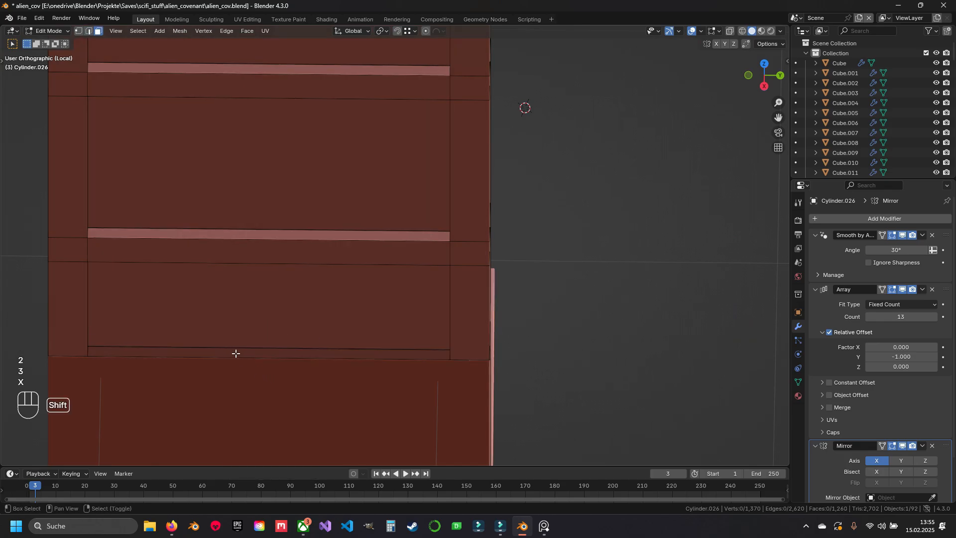
pyautogui.scroll(-5, 234, 352)
pyautogui.moveTo(390, 326); pyautogui.dragTo(426, 330, button='middle')
pyautogui.press('Tab')
pyautogui.press('Tab')
pyautogui.press('a')
pyautogui.hotkey('ctrl', 's')
# Deepen the three recesses by moving their back faces about -0.054 m along X, and save the file
pyautogui.press('Tab')
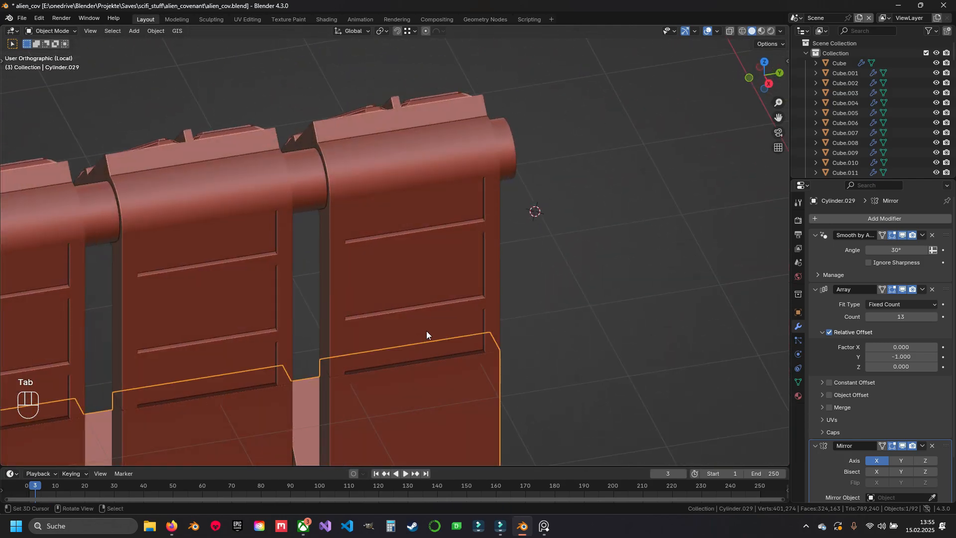
pyautogui.scroll(3, 426, 331)
pyautogui.press('Tab')
pyautogui.press('Tab')
pyautogui.press('Tab')
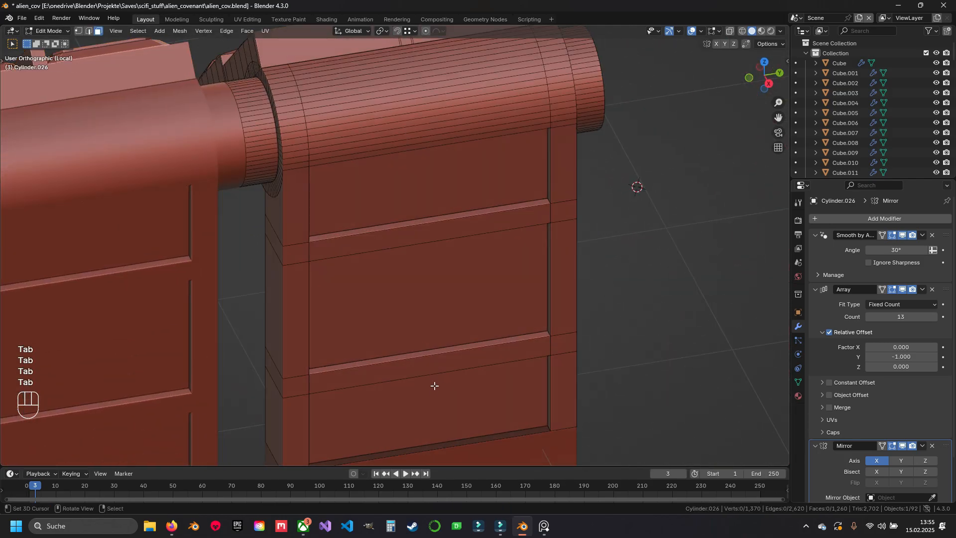
pyautogui.click(432, 386)
pyautogui.moveTo(432, 386); pyautogui.dragTo(434, 225, button='middle')
pyautogui.click(434, 299)
pyautogui.keyDown('shift'); pyautogui.moveTo(434, 299); pyautogui.dragTo(381, 212, button='middle'); pyautogui.keyUp('shift')
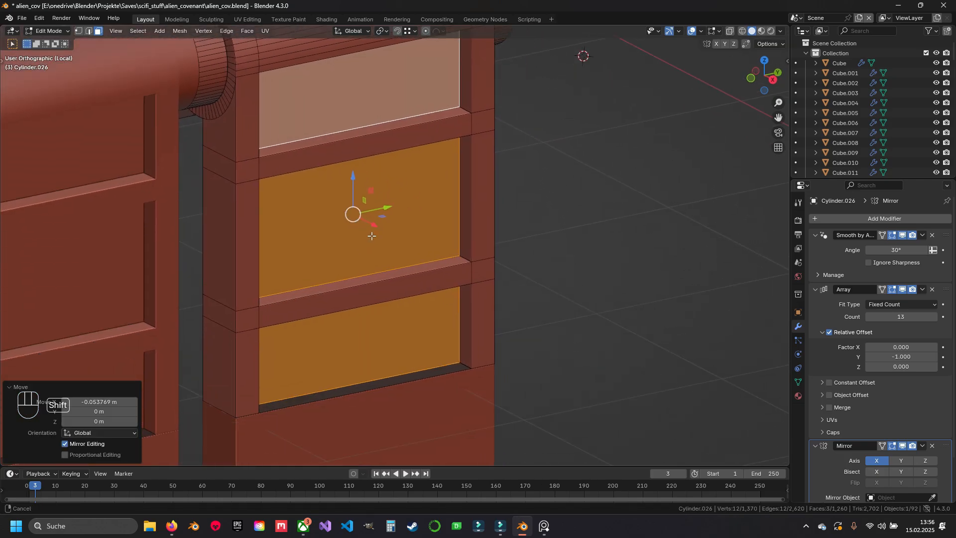
pyautogui.hotkey('ctrl', 's')
# Duplicate the side face of the middle recess and move the copy along Y toward the recess's opposite side
pyautogui.moveTo(463, 264); pyautogui.dragTo(478, 248, button='middle')
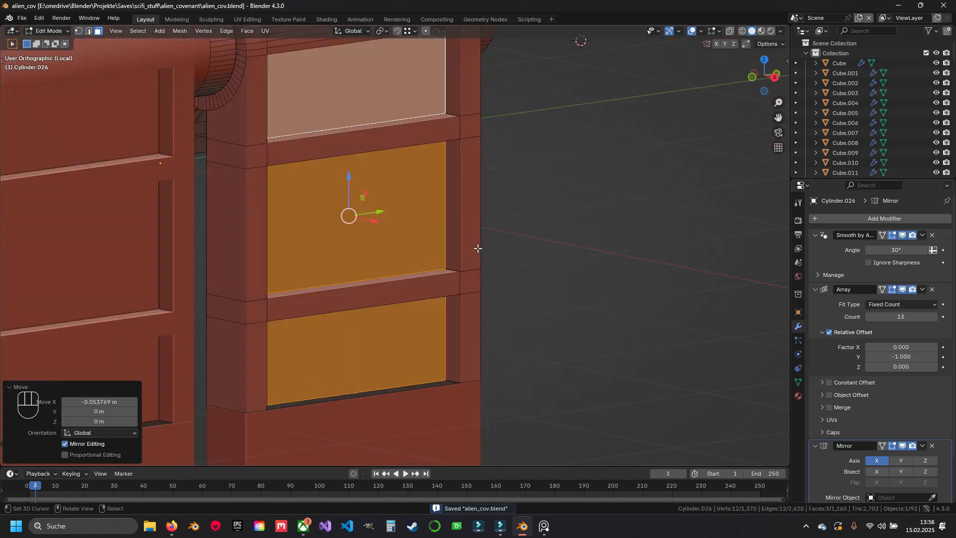
pyautogui.click(453, 201)
pyautogui.keyDown('shift'); pyautogui.moveTo(452, 189); pyautogui.dragTo(431, 220, button='middle'); pyautogui.keyUp('shift')
pyautogui.hotkey('shift', 'd')
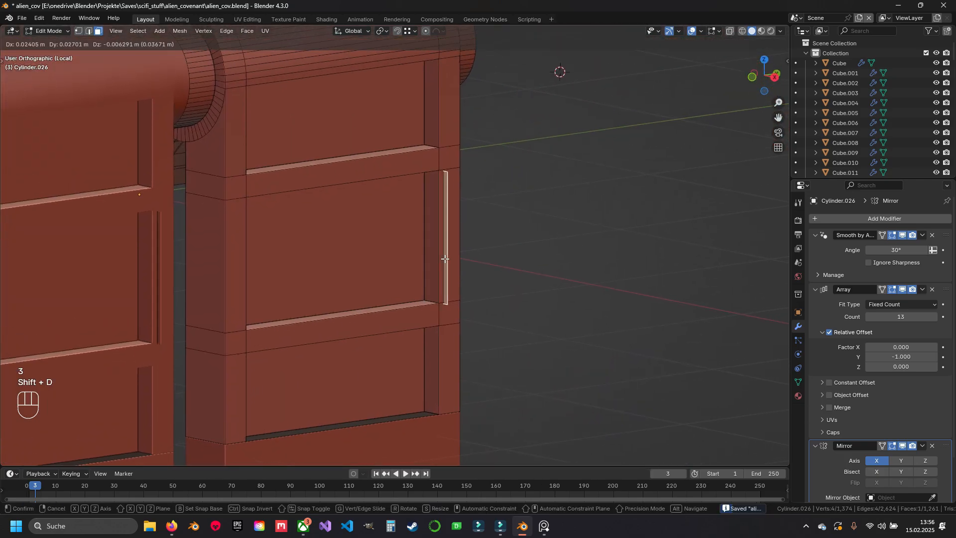
pyautogui.press('Escape')
pyautogui.moveTo(486, 253); pyautogui.dragTo(518, 234, button='middle')
pyautogui.moveTo(524, 222); pyautogui.dragTo(406, 221)
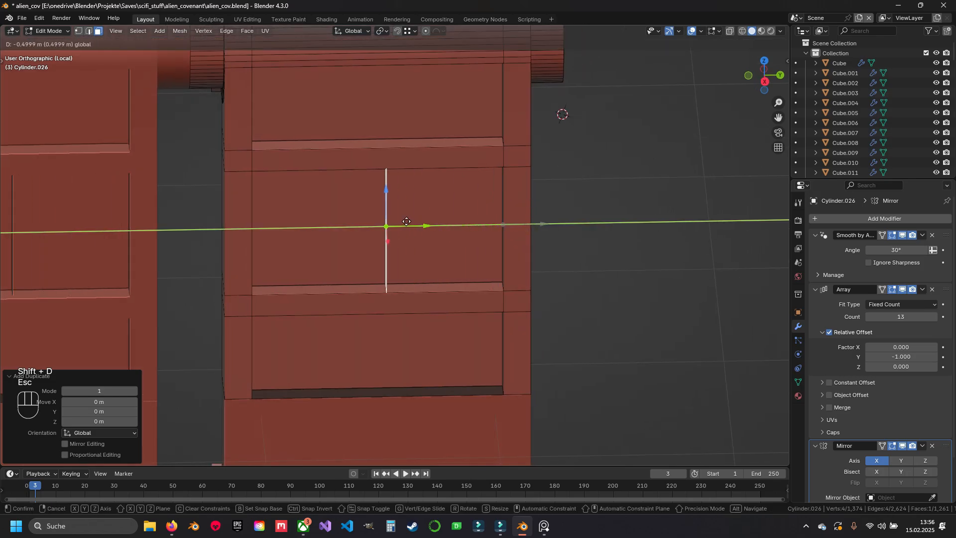
pyautogui.moveTo(338, 218); pyautogui.dragTo(335, 219)
# Extrude the copied face about 0.07 m along Y into a bar and separate the bar into its own object
pyautogui.press('e')
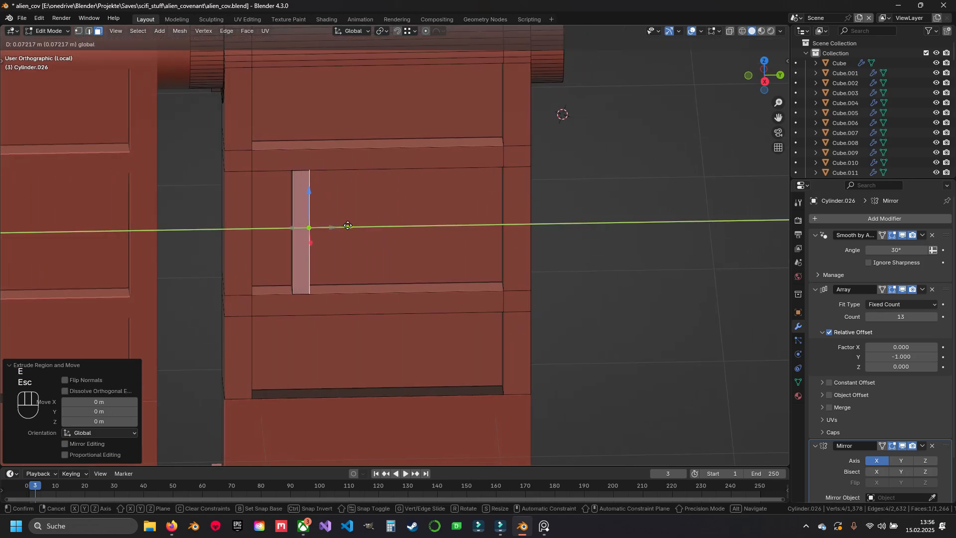
pyautogui.click(348, 226)
pyautogui.hotkey('ctrl', 'l')
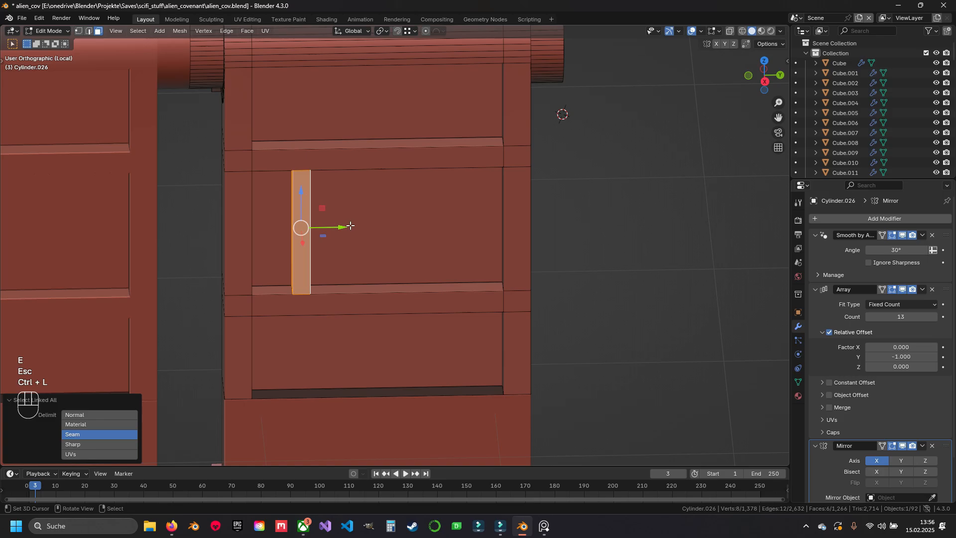
pyautogui.press('p')
pyautogui.click(351, 225)
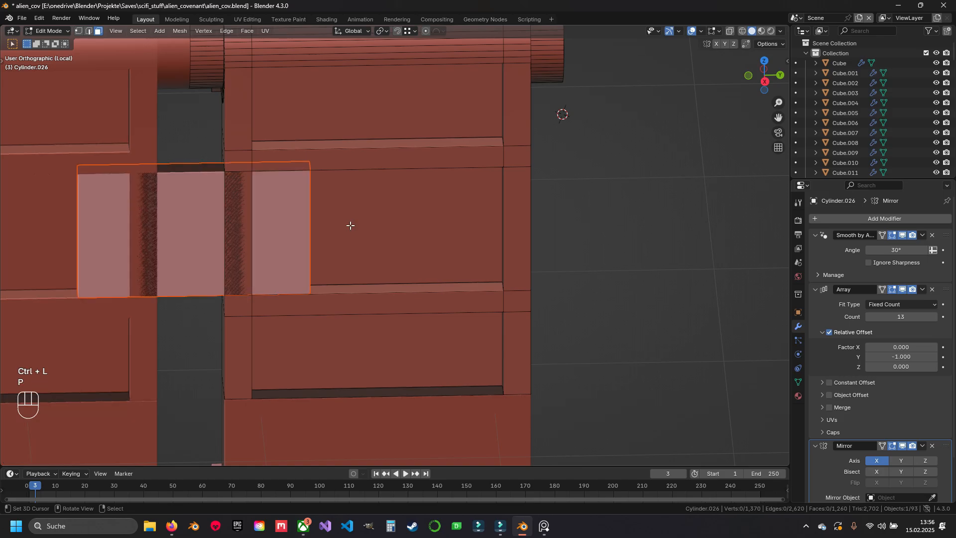
# Recalculate the normals of the separated bar to the outside
pyautogui.press('Tab')
pyautogui.rightClick(290, 222)
pyautogui.press('Tab')
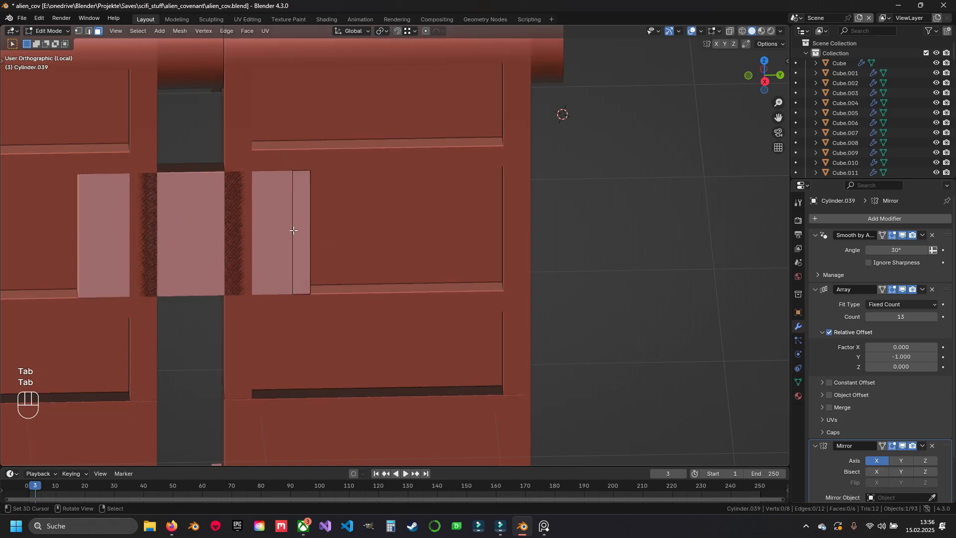
pyautogui.keyDown('shift'); pyautogui.moveTo(293, 229); pyautogui.dragTo(318, 238, button='middle'); pyautogui.keyUp('shift')
pyautogui.scroll(1, 350, 238)
pyautogui.press('a')
pyautogui.press('space')
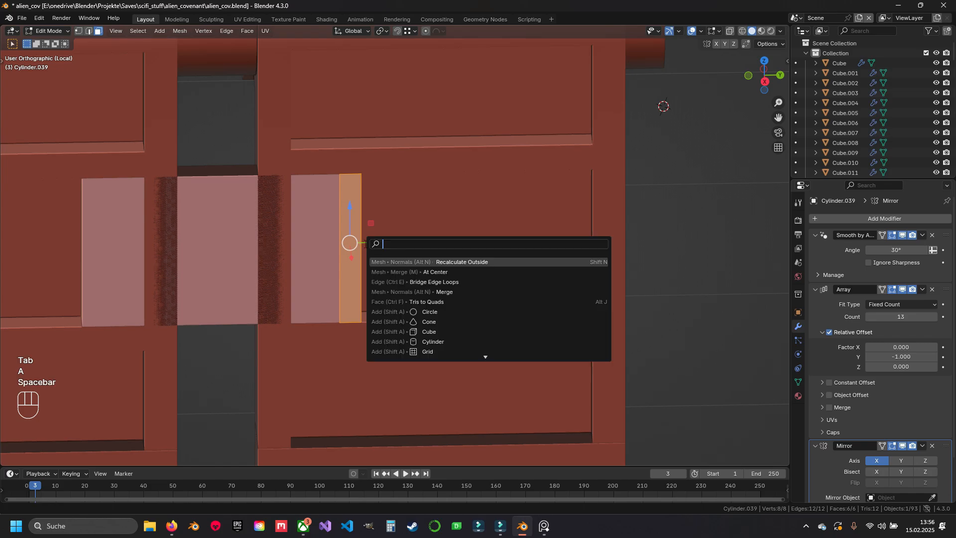
pyautogui.write('recal')
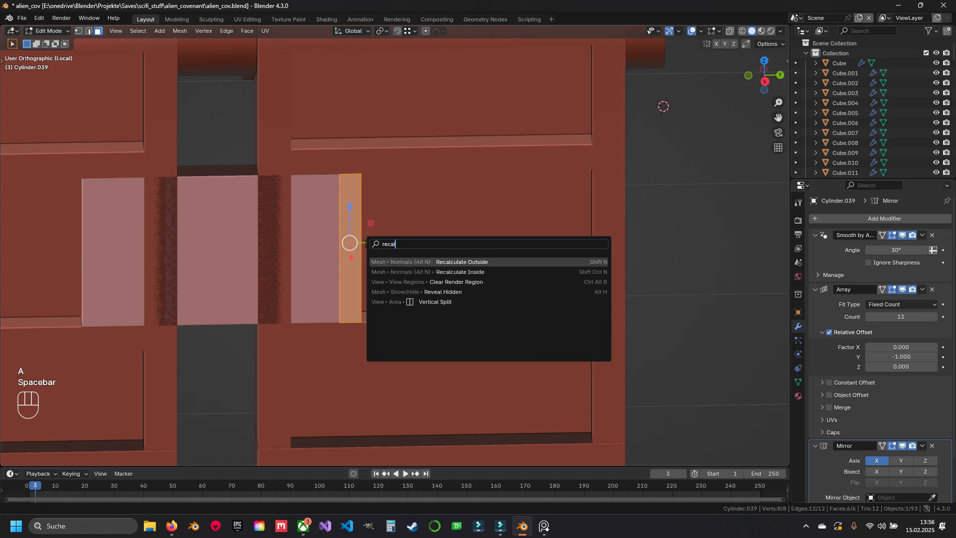
pyautogui.press('Return')
pyautogui.moveTo(387, 241); pyautogui.dragTo(548, 253)
pyautogui.hotkey('ctrl', 'z')
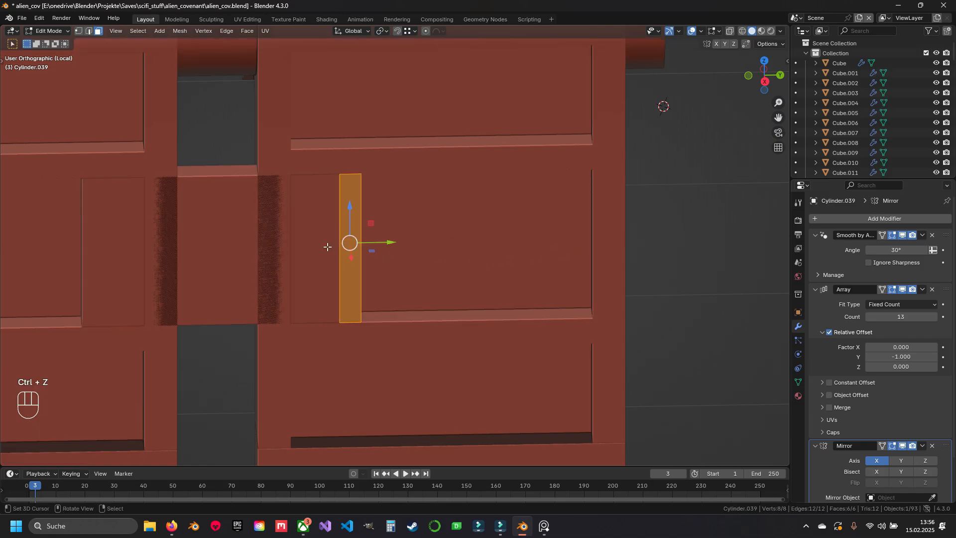
# Turn off the bar's array in the viewport and move the bar about -0.058 m along Y and -0.017 m along X
pyautogui.click(902, 290)
pyautogui.moveTo(490, 265)
pyautogui.mouseDown(button='middle')
pyautogui.moveTo(399, 220)
pyautogui.moveTo(396, 247)
pyautogui.moveTo(366, 269)
pyautogui.moveTo(365, 333)
pyautogui.mouseUp(button='middle')
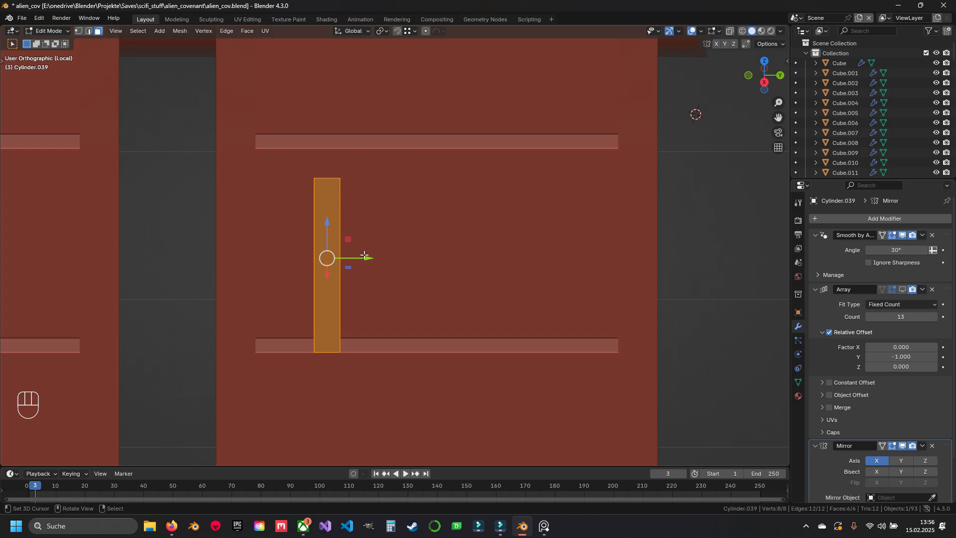
pyautogui.moveTo(366, 258); pyautogui.dragTo(347, 258)
pyautogui.moveTo(348, 258); pyautogui.dragTo(319, 263, button='middle')
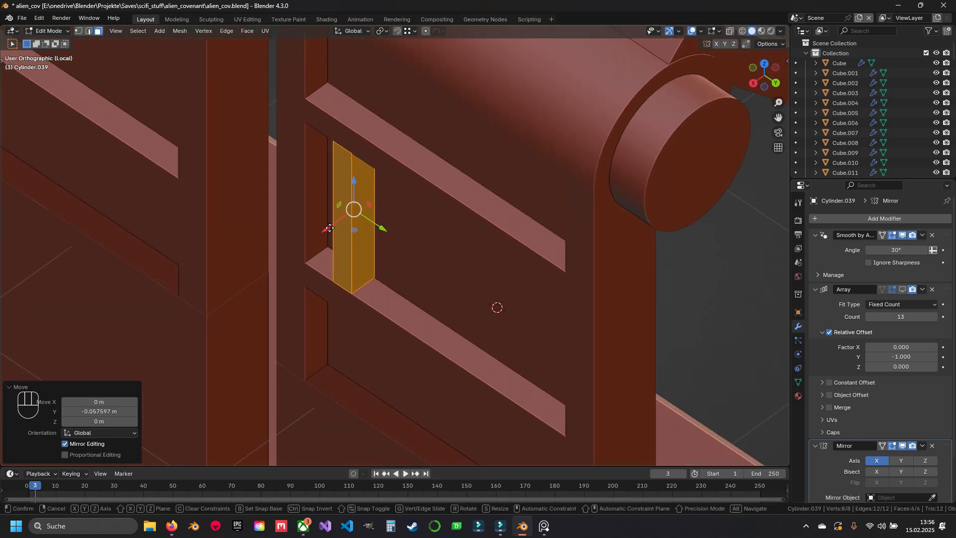
pyautogui.moveTo(325, 229); pyautogui.dragTo(330, 226)
pyautogui.moveTo(334, 293); pyautogui.dragTo(532, 248, button='middle')
# Show the bar's array in the viewport again and set its relative Y offset factor to 2.130
pyautogui.click(902, 289)
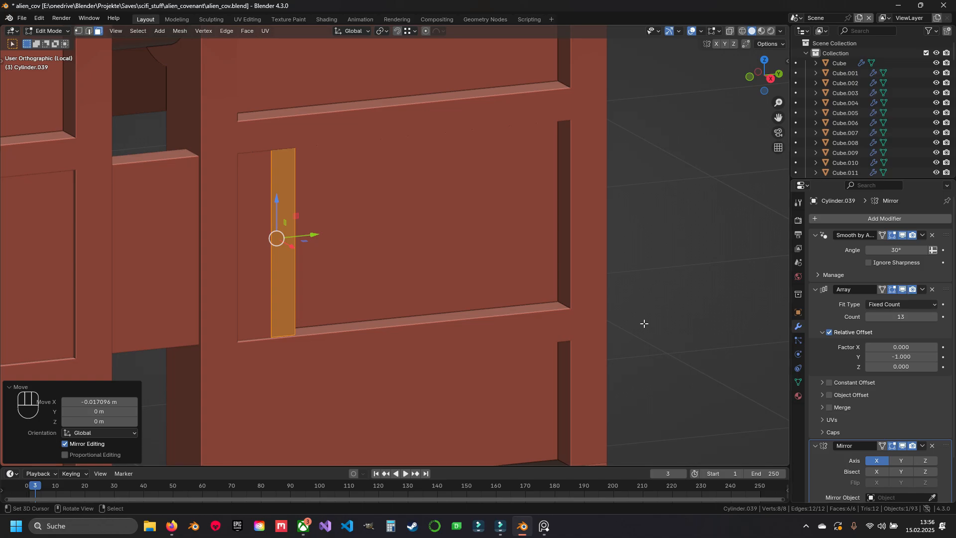
pyautogui.moveTo(362, 295); pyautogui.dragTo(477, 291, button='middle')
pyautogui.scroll(2, 469, 290)
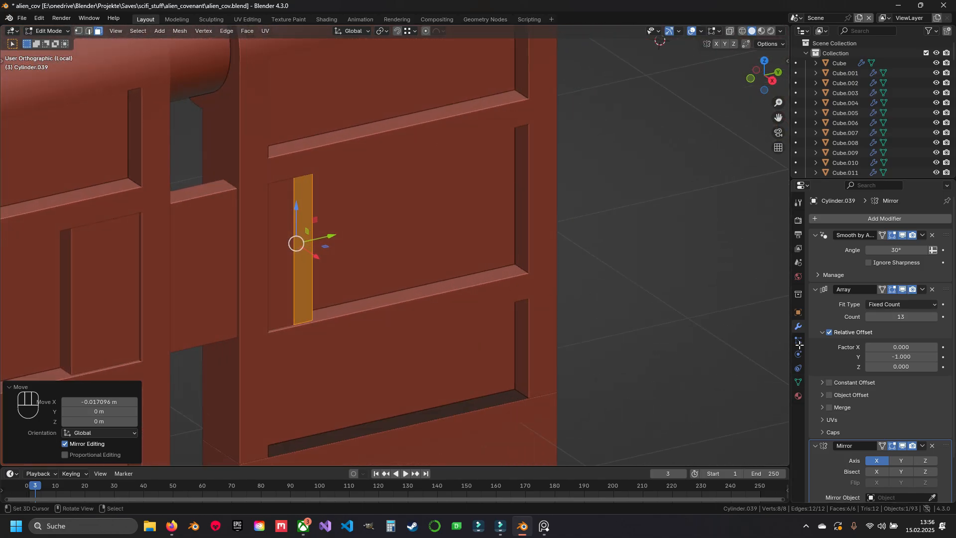
pyautogui.keyDown('shift'); pyautogui.moveTo(877, 357); pyautogui.dragTo(916, 357); pyautogui.keyUp('shift')
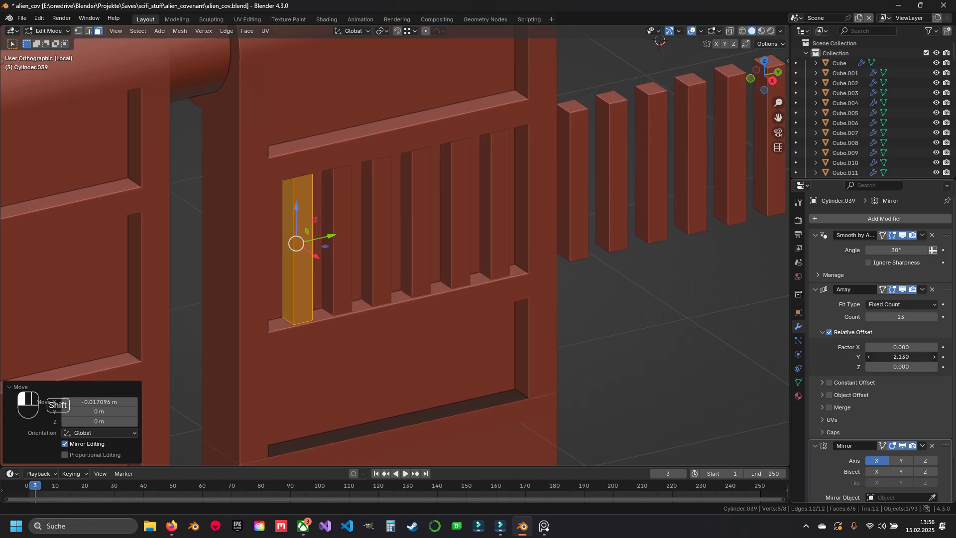
# View the panel straight from the right side and set the viewport shading's cavity type to Both
pyautogui.scroll(1, 516, 279)
pyautogui.press('KP_3')
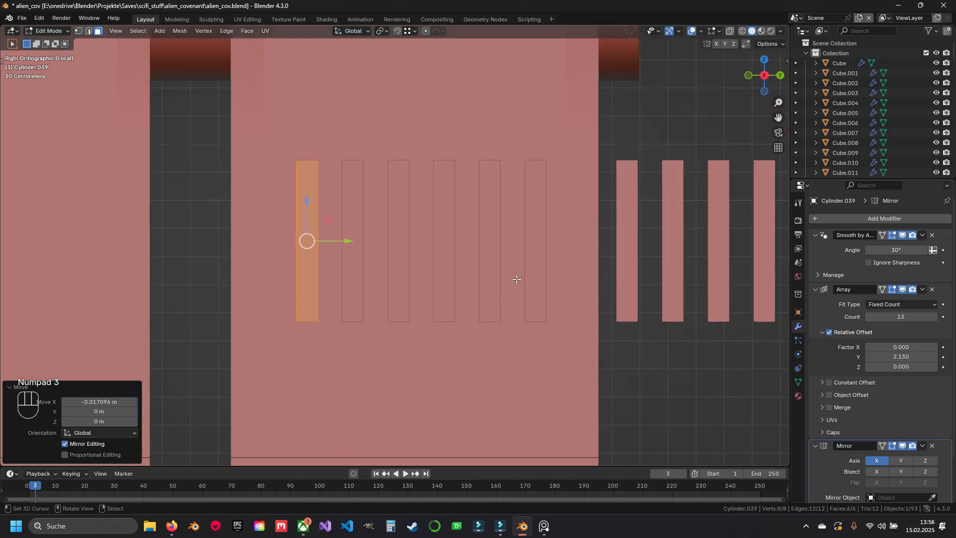
pyautogui.hotkey('shift', 'z')
pyautogui.press('z')
pyautogui.keyDown('shift'); pyautogui.moveTo(329, 170); pyautogui.dragTo(347, 235, button='middle'); pyautogui.keyUp('shift')
pyautogui.click(781, 31)
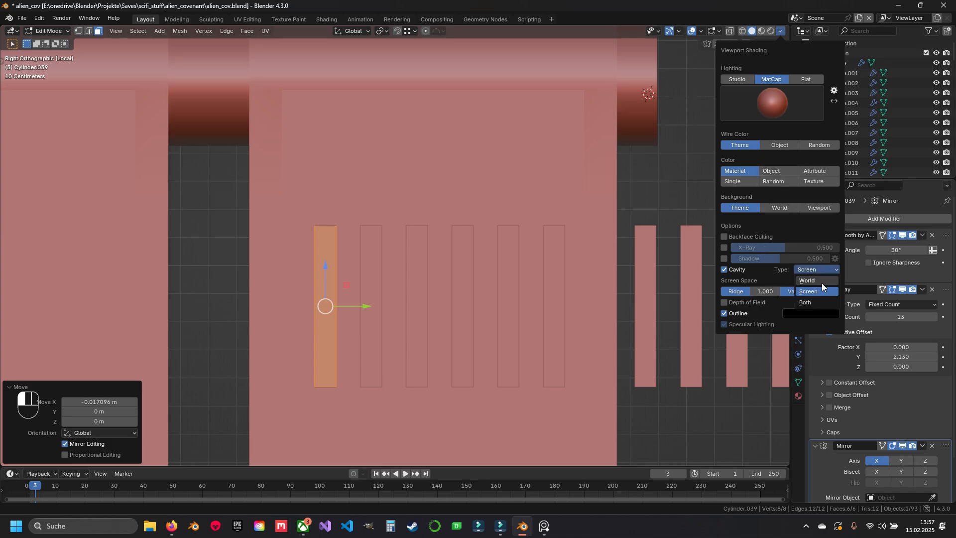
pyautogui.click(811, 299)
pyautogui.keyDown('shift'); pyautogui.moveTo(446, 296); pyautogui.dragTo(443, 214, button='middle'); pyautogui.keyUp('shift')
pyautogui.scroll(1, 444, 214)
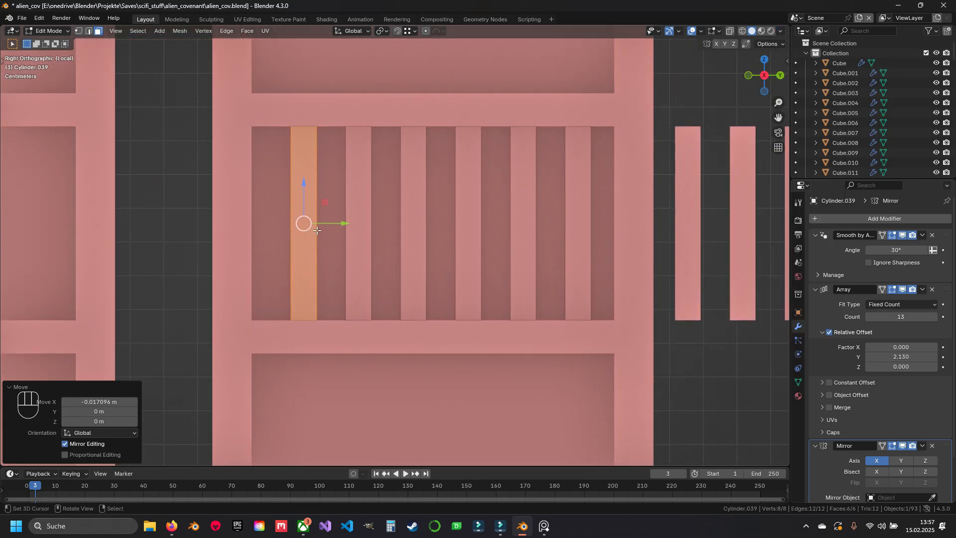
# Adjust the bars in the middle recess by shifting them along Y and setting the relative Y offset factor to 2.160
pyautogui.moveTo(344, 224)
pyautogui.mouseDown()
pyautogui.moveTo(329, 222)
pyautogui.moveTo(337, 223)
pyautogui.mouseUp()
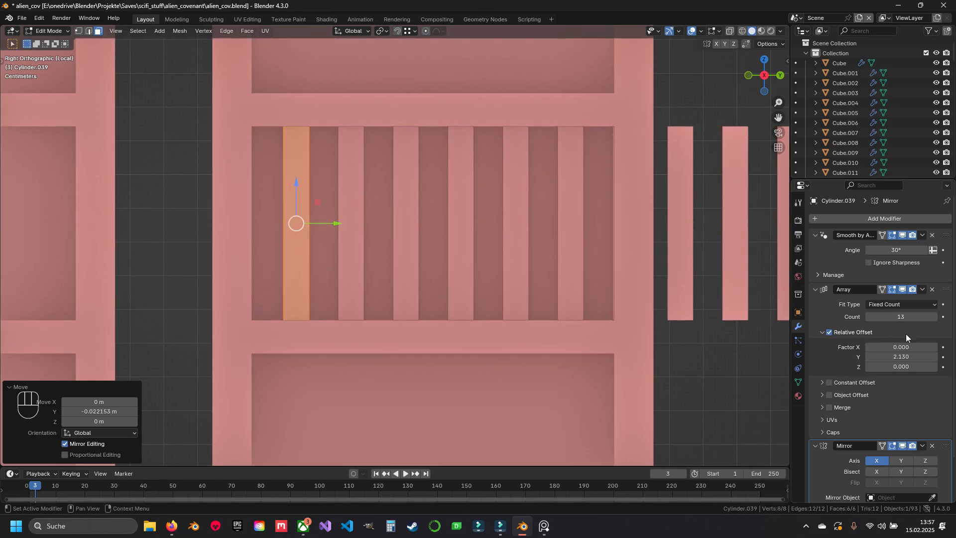
pyautogui.moveTo(899, 356); pyautogui.dragTo(899, 356)
pyautogui.moveTo(313, 222); pyautogui.dragTo(331, 224)
pyautogui.keyDown('shift'); pyautogui.moveTo(468, 252); pyautogui.dragTo(383, 247, button='middle'); pyautogui.keyUp('shift')
pyautogui.scroll(-2, 476, 316)
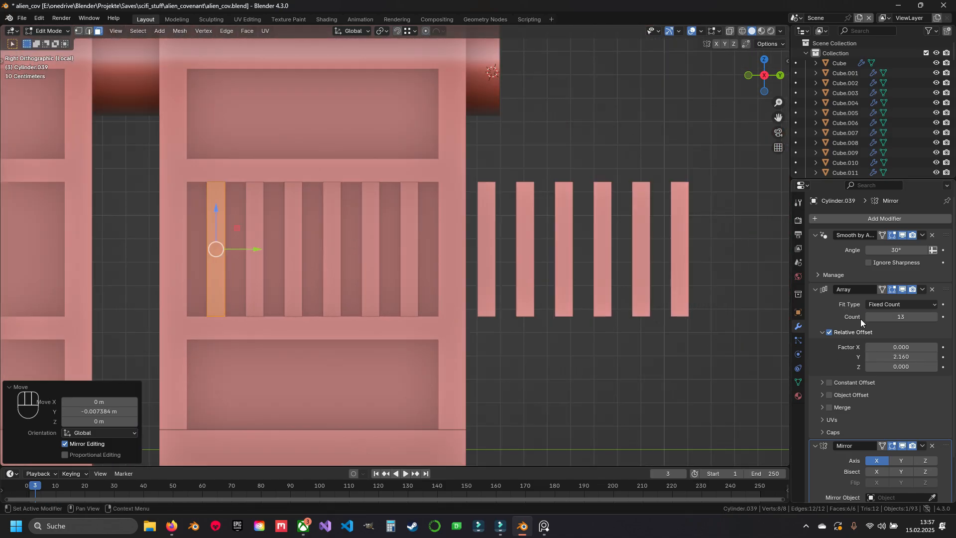
# Set the array count of the bars in the middle recess to 6 and save the file
pyautogui.moveTo(915, 318)
pyautogui.mouseDown()
pyautogui.moveTo(874, 318)
pyautogui.moveTo(915, 318)
pyautogui.mouseUp()
pyautogui.click(934, 318)
pyautogui.keyDown('shift'); pyautogui.moveTo(334, 286); pyautogui.dragTo(474, 216, button='middle'); pyautogui.keyUp('shift')
pyautogui.scroll(-4, 433, 283)
pyautogui.press('Tab')
pyautogui.press('a')
pyautogui.hotkey('ctrl', 's')
pyautogui.press('KP_3')
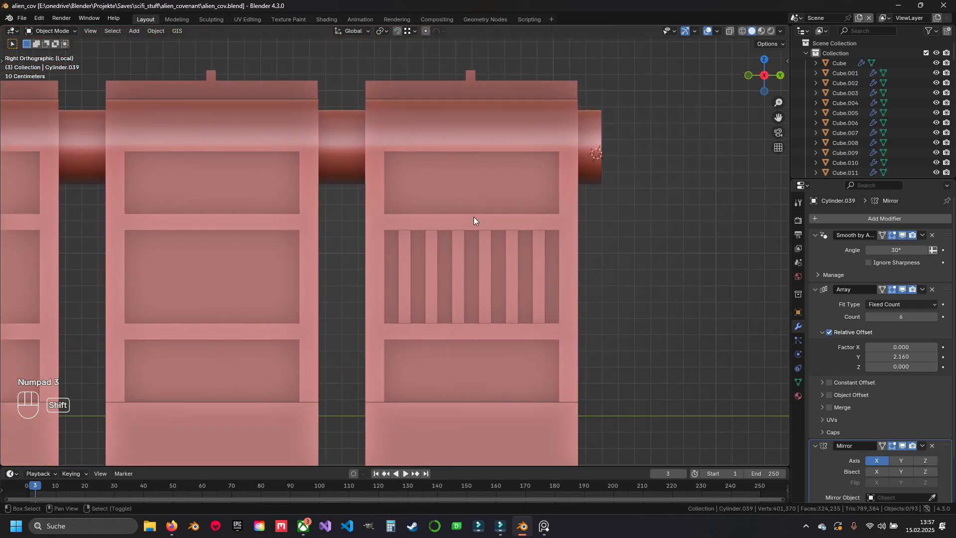
# Place the 3D cursor on the upper recess face of the end wall panel
pyautogui.click(462, 181)
pyautogui.keyDown('shift'); pyautogui.moveTo(462, 180); pyautogui.dragTo(443, 200, button='middle'); pyautogui.keyUp('shift')
pyautogui.press('Tab')
pyautogui.click(443, 194)
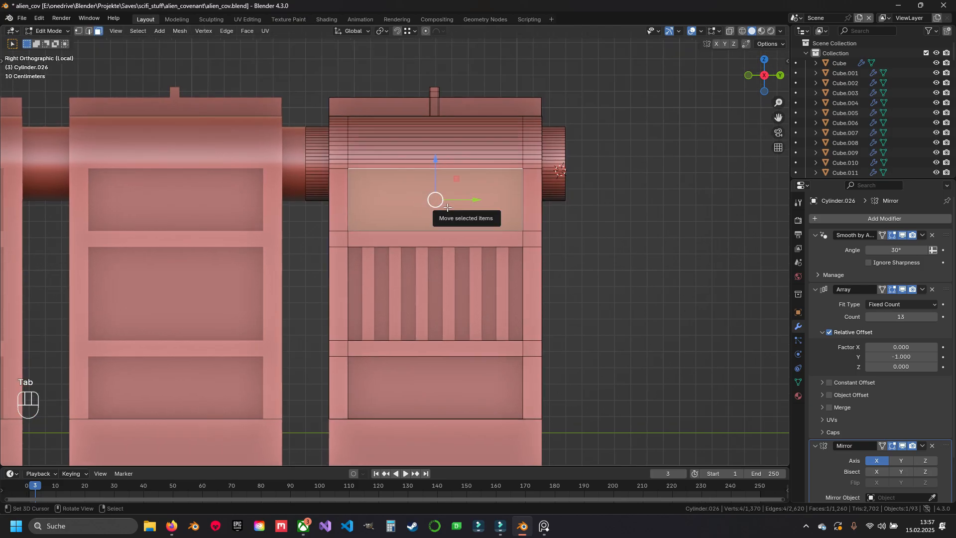
pyautogui.hotkey('shift', 's')
pyautogui.click(445, 264)
pyautogui.press('Tab')
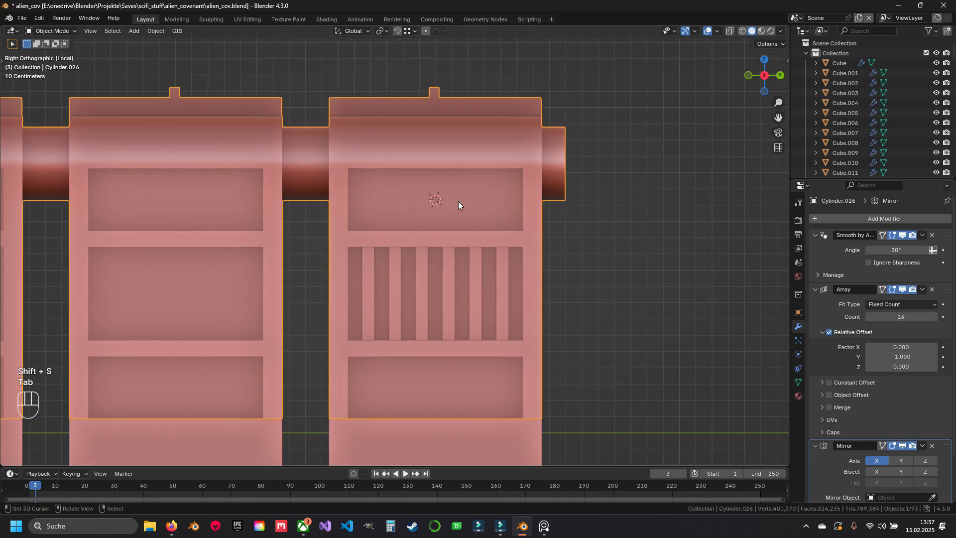
# Add a UV sphere at the 3D cursor and set its segments to 64
pyautogui.hotkey('shift', 'a')
pyautogui.hotkey('shift', 'a')
pyautogui.hotkey('shift', 'a')
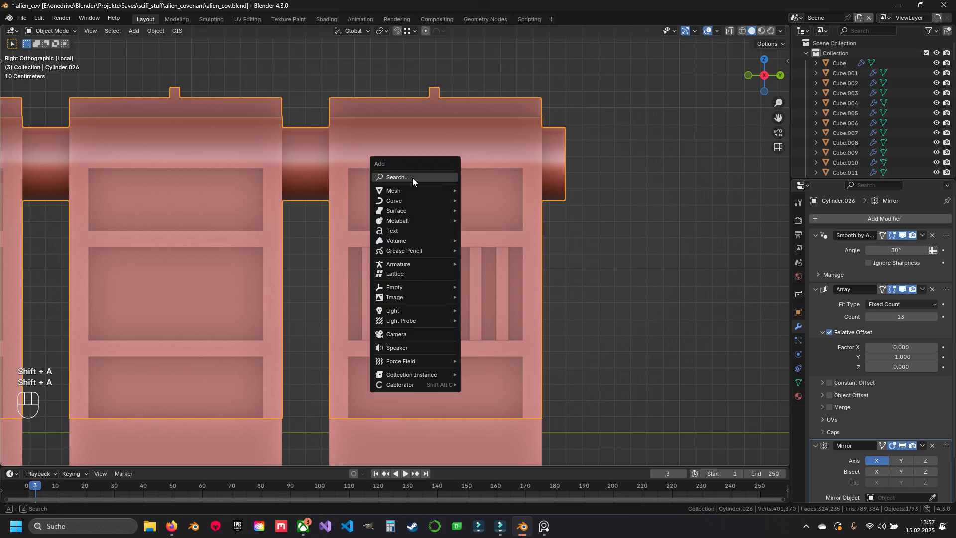
pyautogui.moveTo(421, 194)
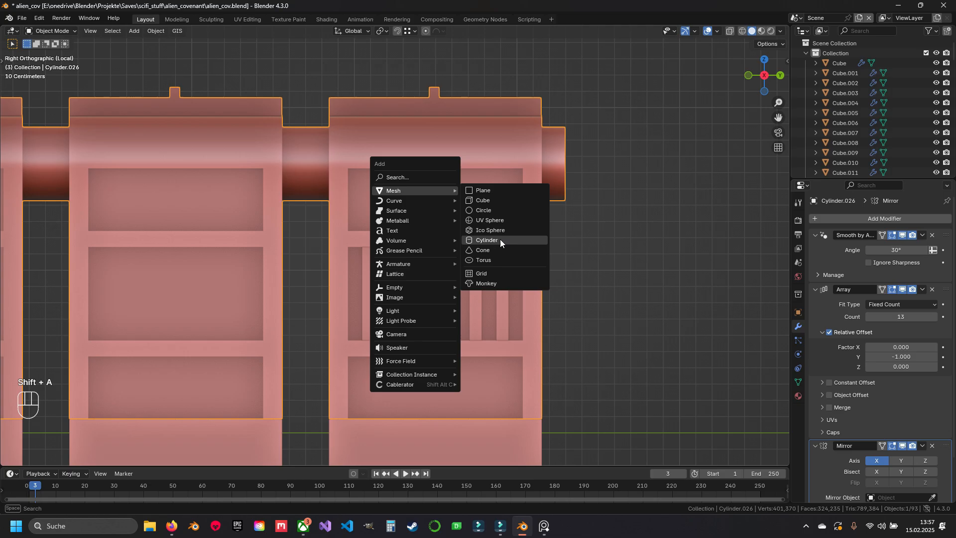
pyautogui.click(502, 219)
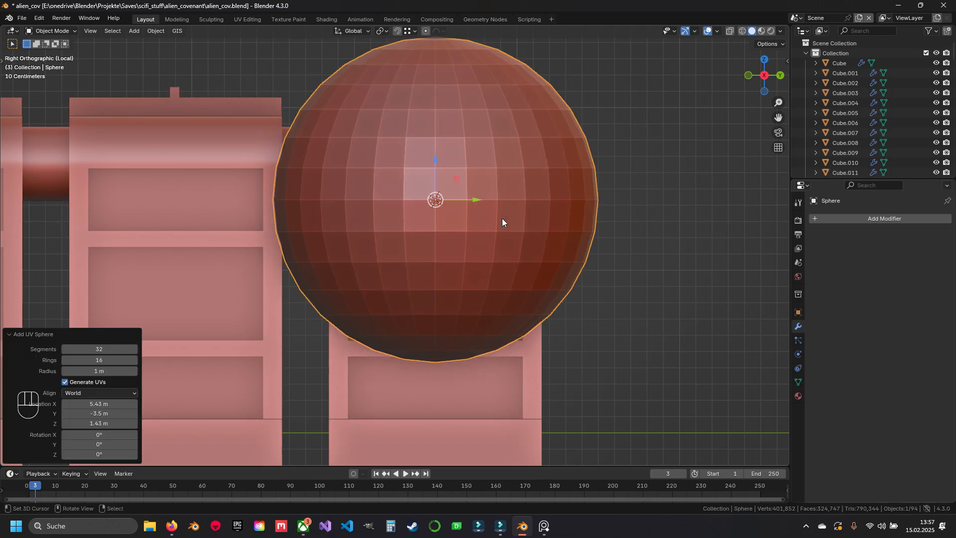
pyautogui.keyDown('shift'); pyautogui.moveTo(502, 219); pyautogui.dragTo(466, 245, button='middle'); pyautogui.keyUp('shift')
pyautogui.moveTo(87, 347); pyautogui.dragTo(93, 348)
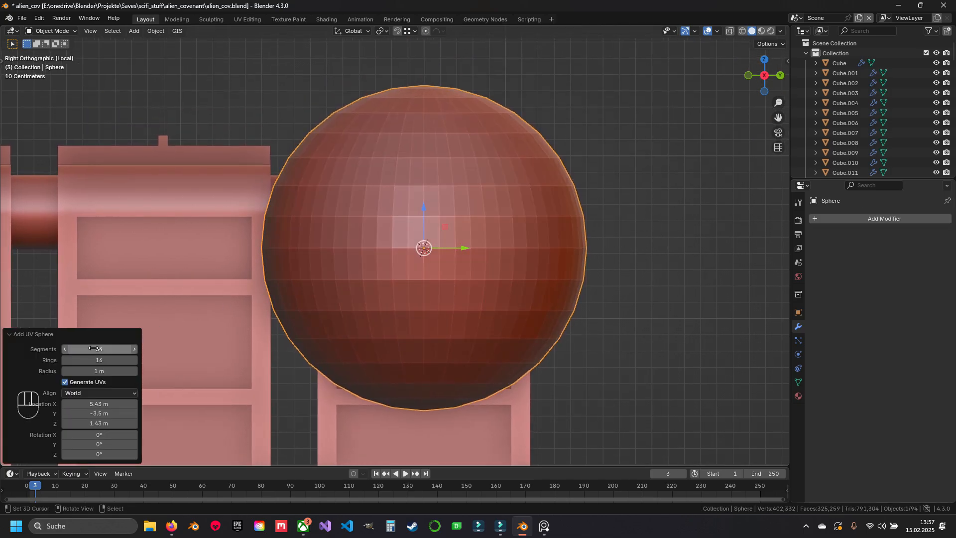
pyautogui.keyDown('shift'); pyautogui.moveTo(391, 350); pyautogui.dragTo(380, 301, button='middle'); pyautogui.keyUp('shift')
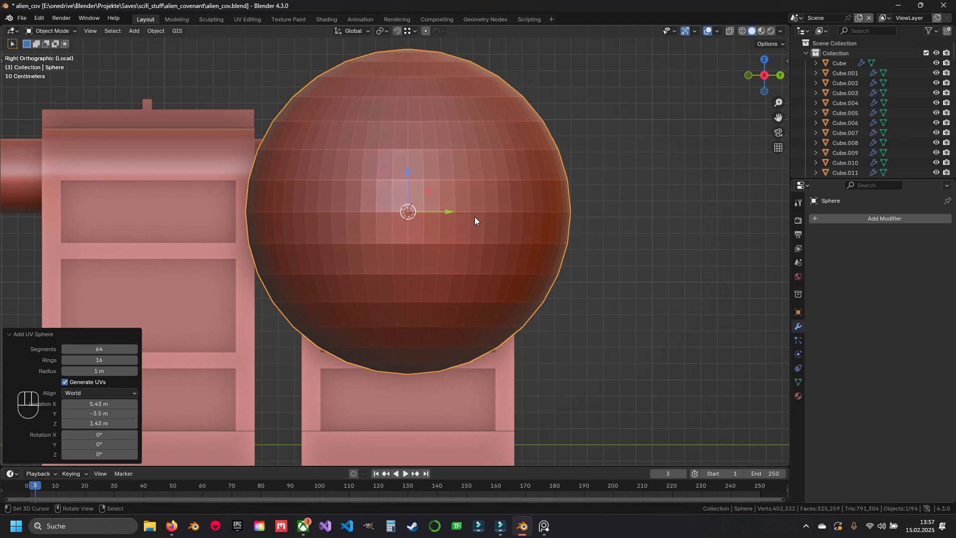
# Rotate the sphere's mesh 90° in the side view and scale it down to about 0.149
pyautogui.press('Tab')
pyautogui.press('r')
pyautogui.press('KP_9')
pyautogui.press('KP_0')
pyautogui.press('Return')
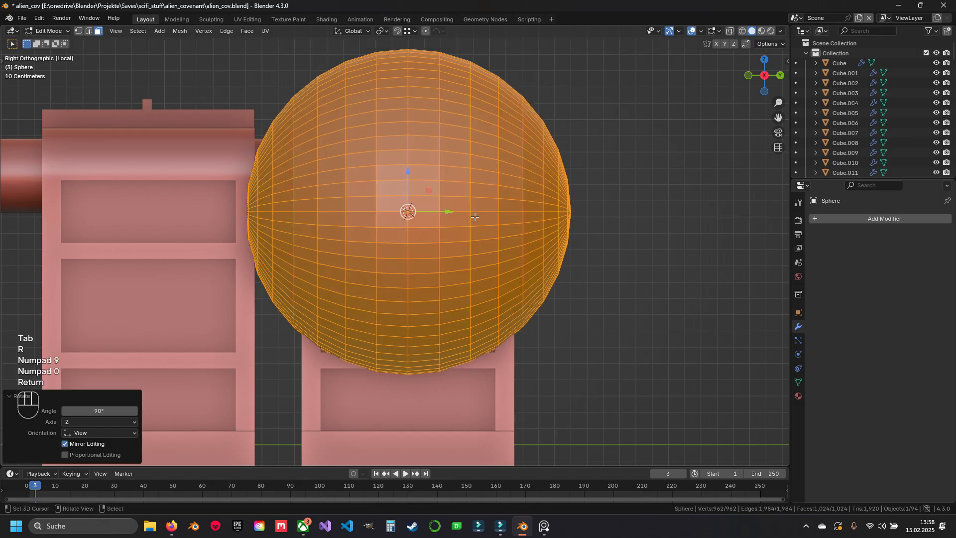
pyautogui.scroll(-3, 478, 248)
pyautogui.press('s')
pyautogui.click(437, 223)
# Bevel the sphere's central vertical edge loop with a width of about 0.012 m and one segment
pyautogui.press('2')
pyautogui.scroll(4, 437, 222)
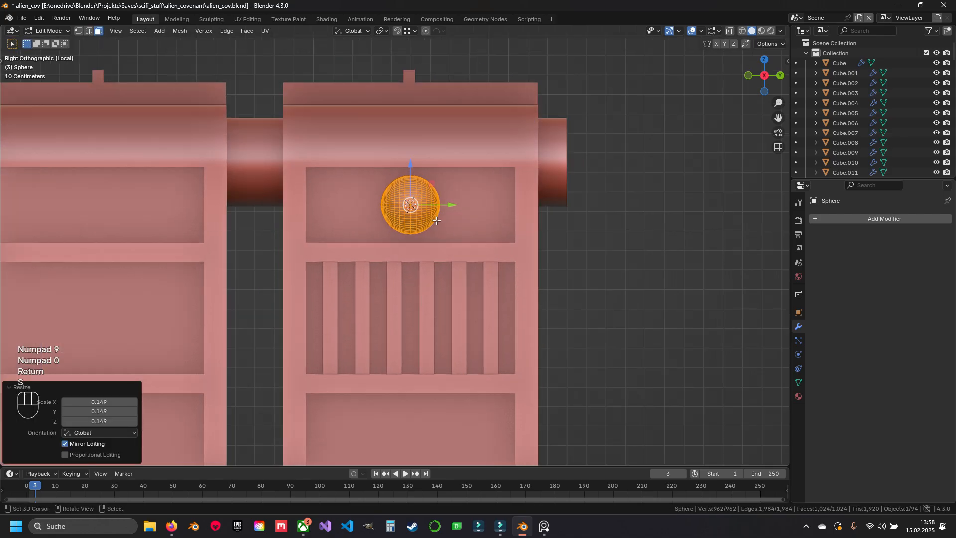
pyautogui.press('a')
pyautogui.keyDown('shift'); pyautogui.moveTo(452, 141); pyautogui.dragTo(440, 226, button='middle'); pyautogui.keyUp('shift')
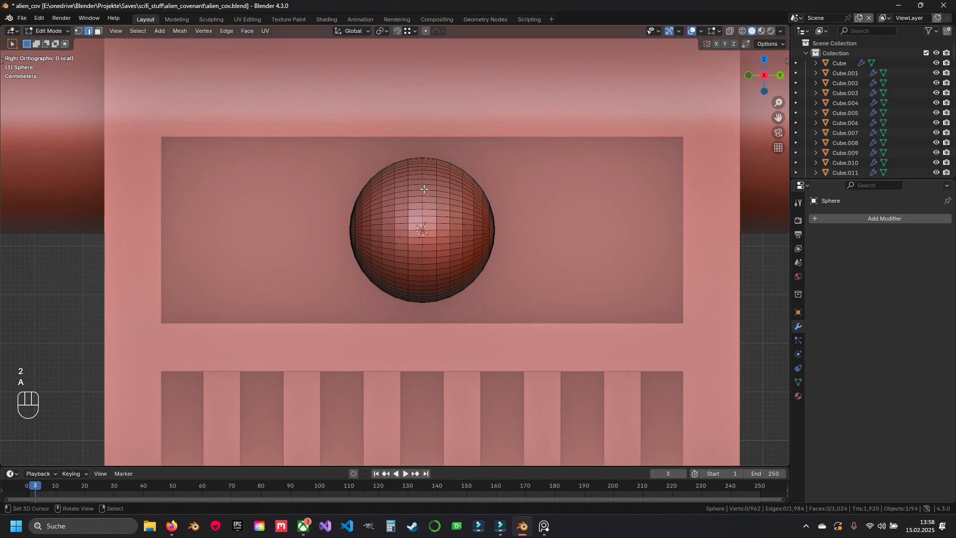
pyautogui.keyDown('alt'); pyautogui.click(423, 199); pyautogui.keyUp('alt')
pyautogui.scroll(2, 489, 277)
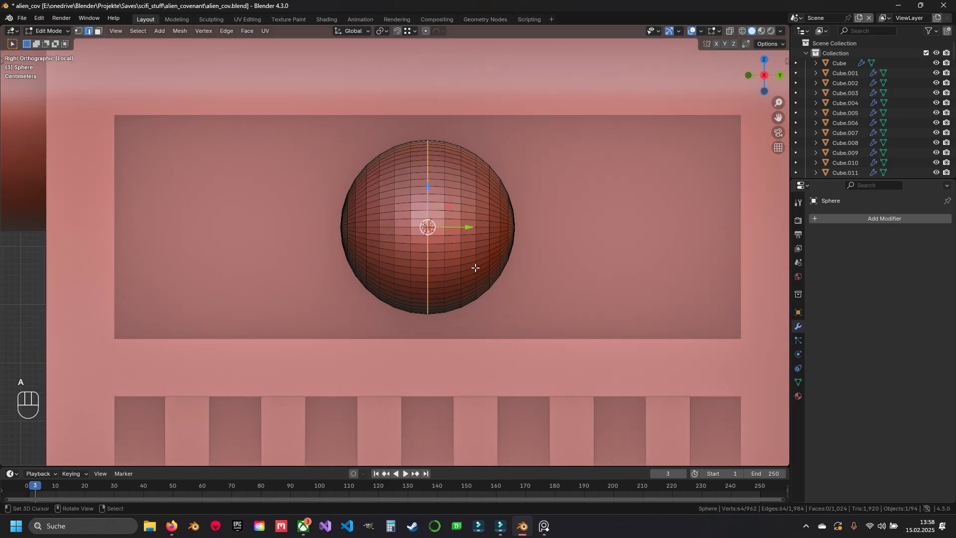
pyautogui.keyDown('shift'); pyautogui.moveTo(474, 267); pyautogui.dragTo(451, 276, button='middle'); pyautogui.keyUp('shift')
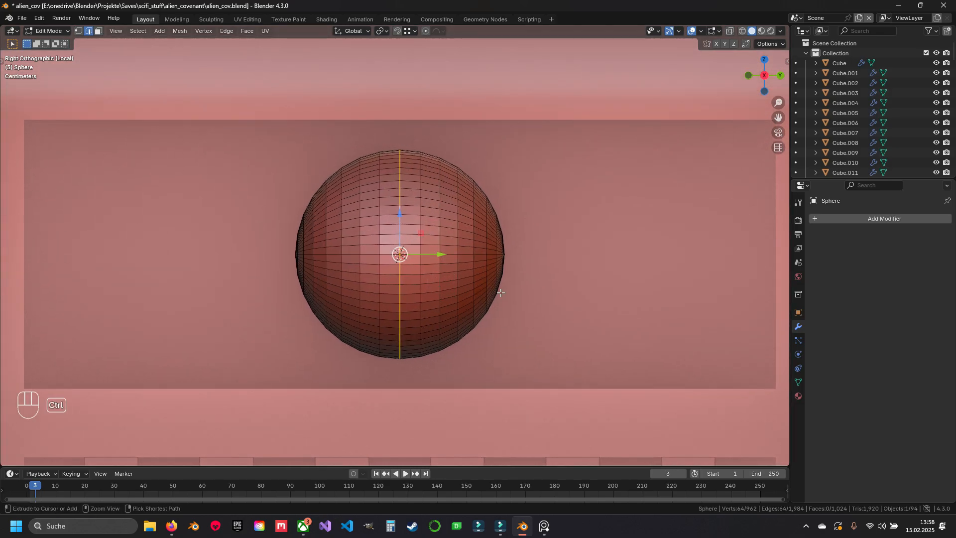
pyautogui.hotkey('ctrl', 'b')
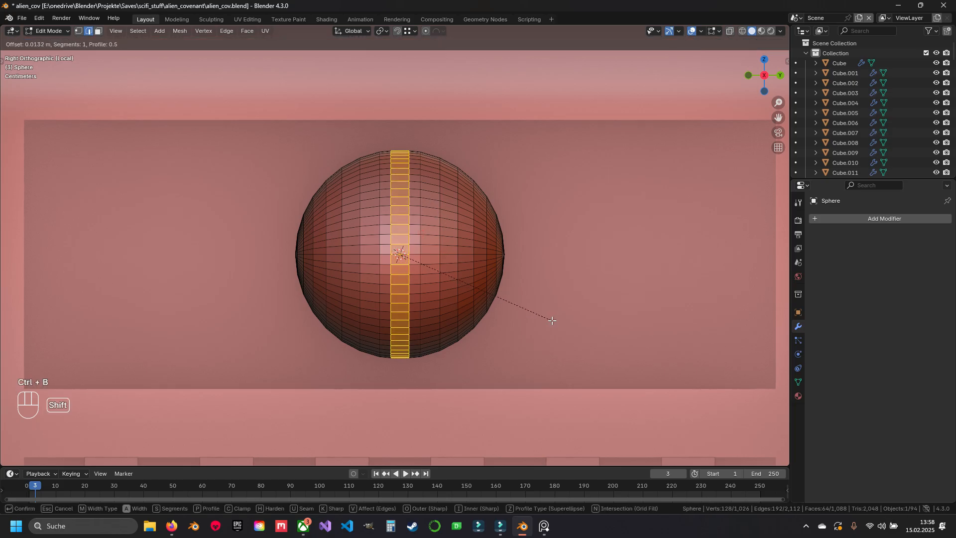
pyautogui.click(545, 320)
# Select the sphere's half on the negative Y side and move it about -0.372 m along Y
pyautogui.press('z')
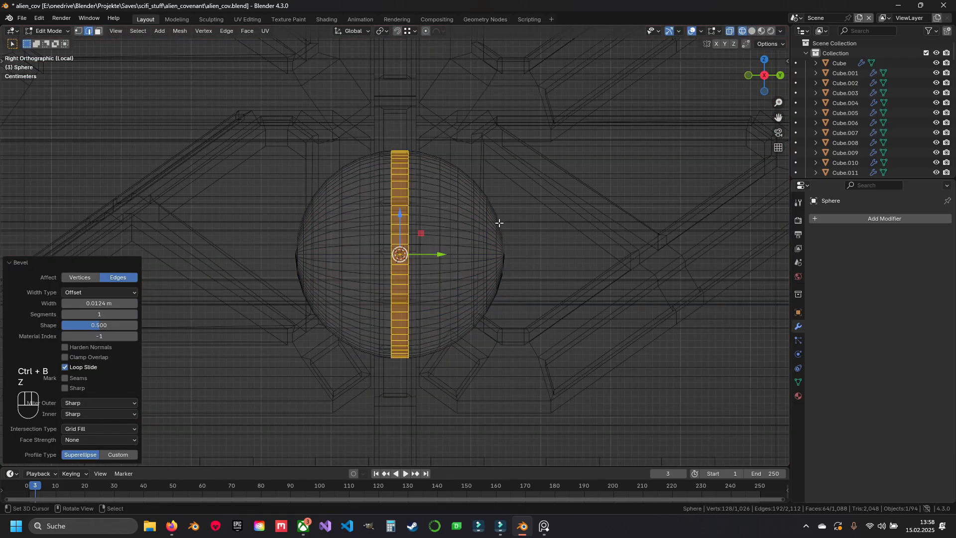
pyautogui.press('1')
pyautogui.moveTo(264, 113)
pyautogui.mouseDown()
pyautogui.moveTo(371, 380)
pyautogui.moveTo(401, 398)
pyautogui.mouseUp()
pyautogui.press('z')
pyautogui.scroll(-5, 388, 292)
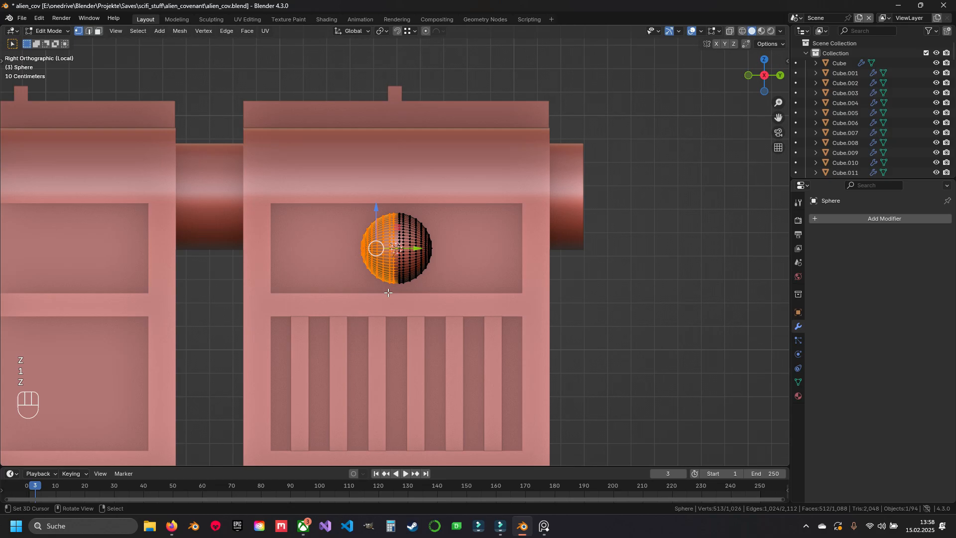
pyautogui.press('g')
pyautogui.press('y')
pyautogui.click(360, 199)
# Select the sphere's other half and move it about 0.366 m along Y to form a long capsule
pyautogui.press('z')
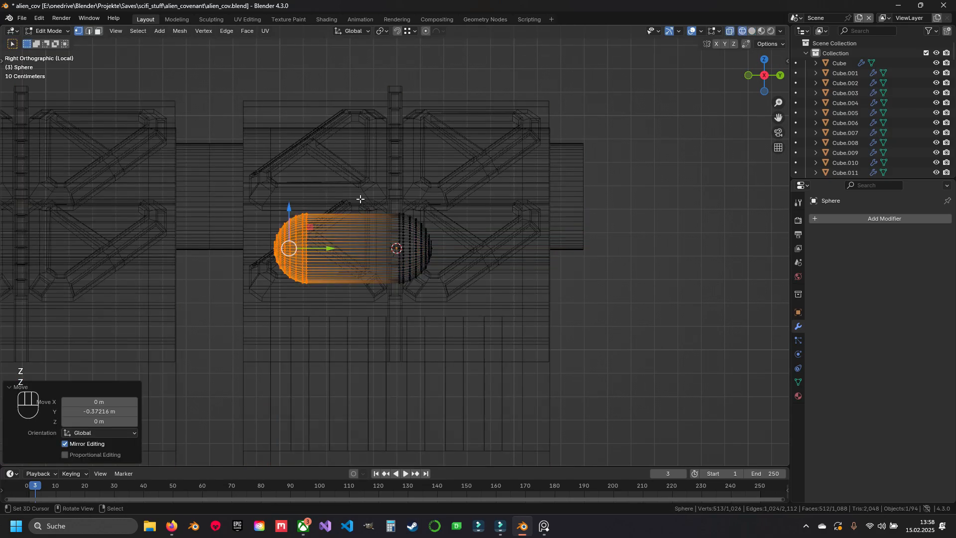
pyautogui.moveTo(361, 199); pyautogui.dragTo(454, 306)
pyautogui.press('z')
pyautogui.press('g')
pyautogui.press('y')
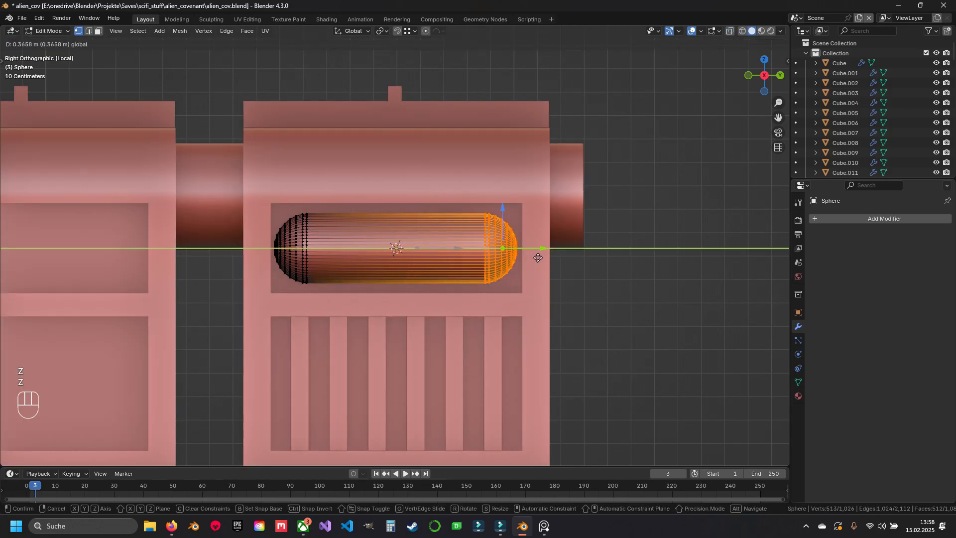
pyautogui.click(538, 258)
# Select the whole capsule mesh and scale it up uniformly to about 1.132
pyautogui.hotkey('ctrl', 'l')
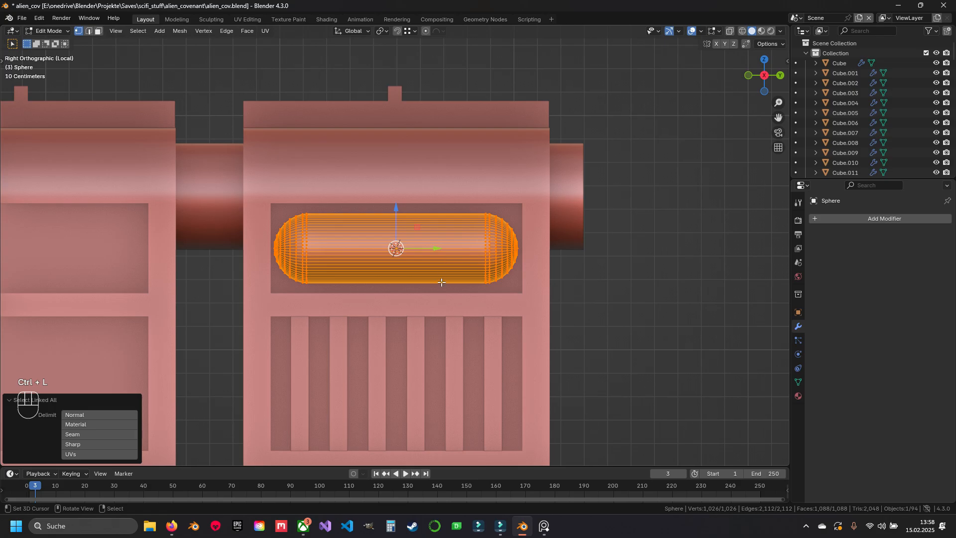
pyautogui.moveTo(441, 282); pyautogui.dragTo(446, 304, button='middle')
pyautogui.press('KP_3')
pyautogui.press('s')
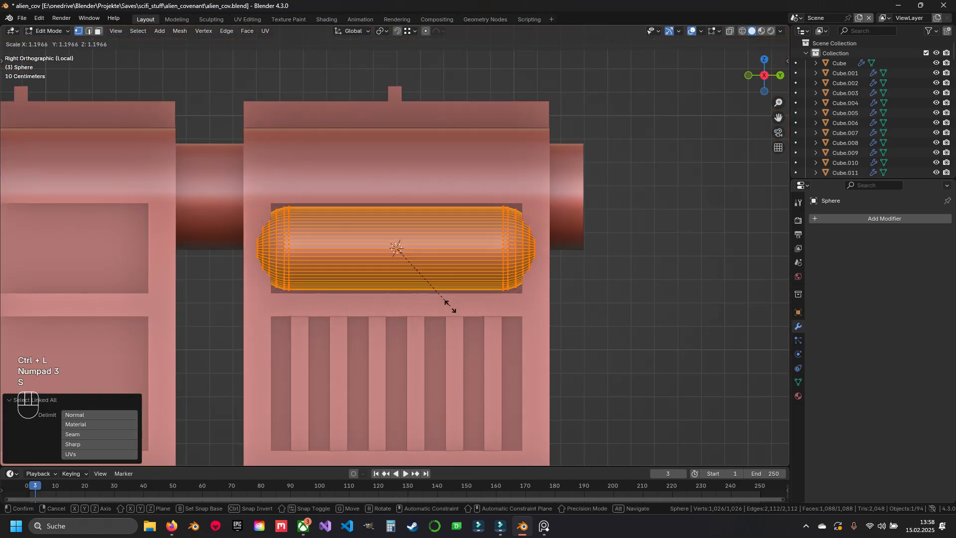
pyautogui.click(447, 303)
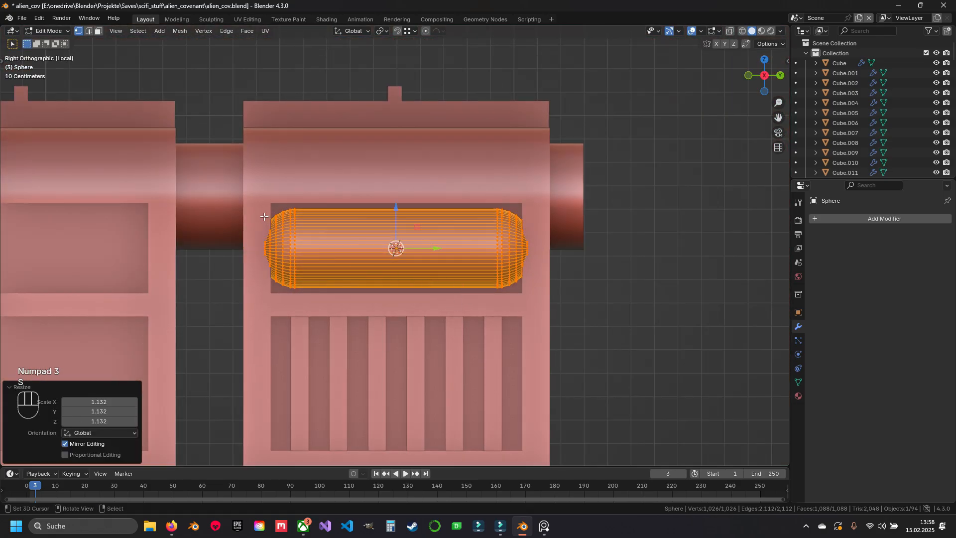
# Shorten the capsule by moving its rounded end on the negative Y side inward along Y
pyautogui.press('z')
pyautogui.moveTo(326, 316); pyautogui.dragTo(325, 315)
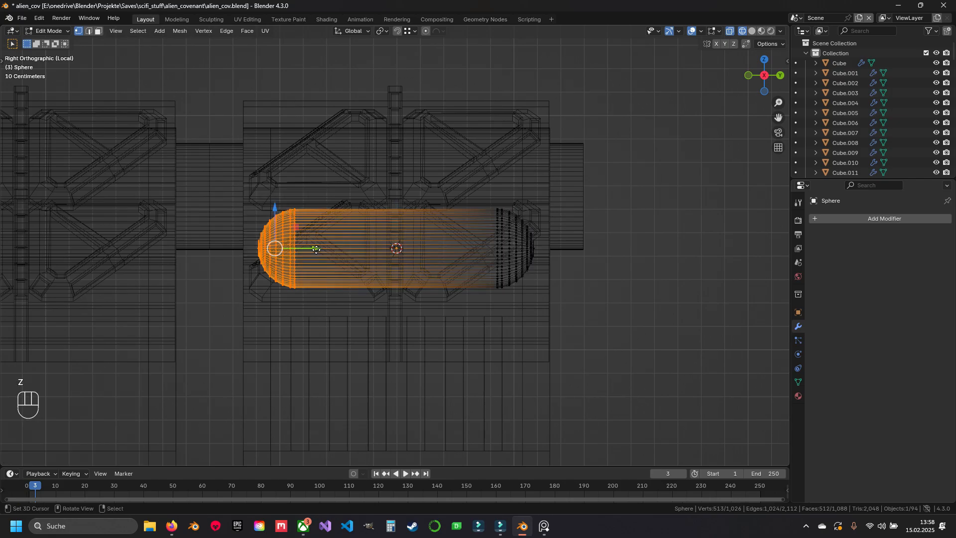
pyautogui.press('z')
pyautogui.hotkey('ctrl', 'l')
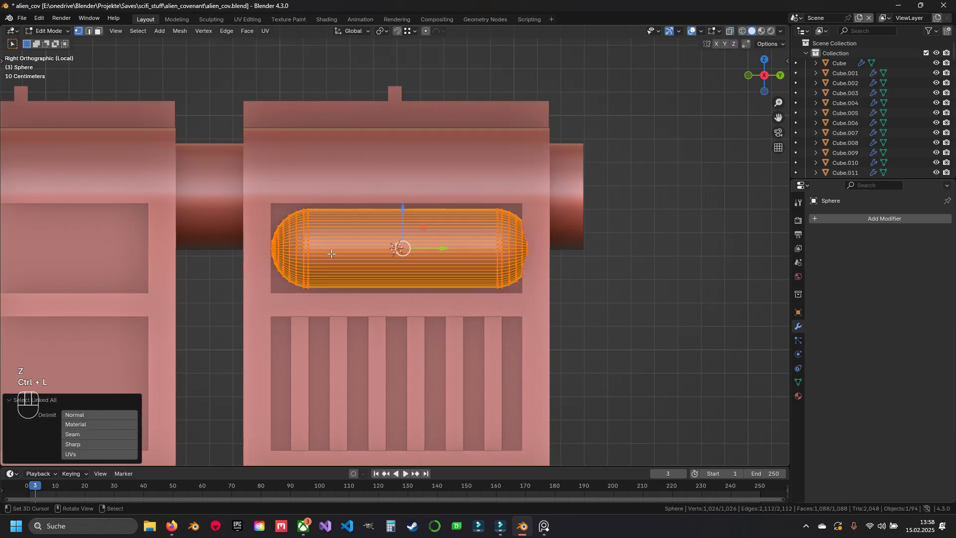
pyautogui.press('z')
pyautogui.moveTo(248, 192); pyautogui.dragTo(347, 312)
pyautogui.moveTo(327, 248); pyautogui.dragTo(345, 249)
pyautogui.press('z')
# Center the whole capsule along Y in the upper recess and move it about 0.019 m along X
pyautogui.hotkey('ctrl', 'l')
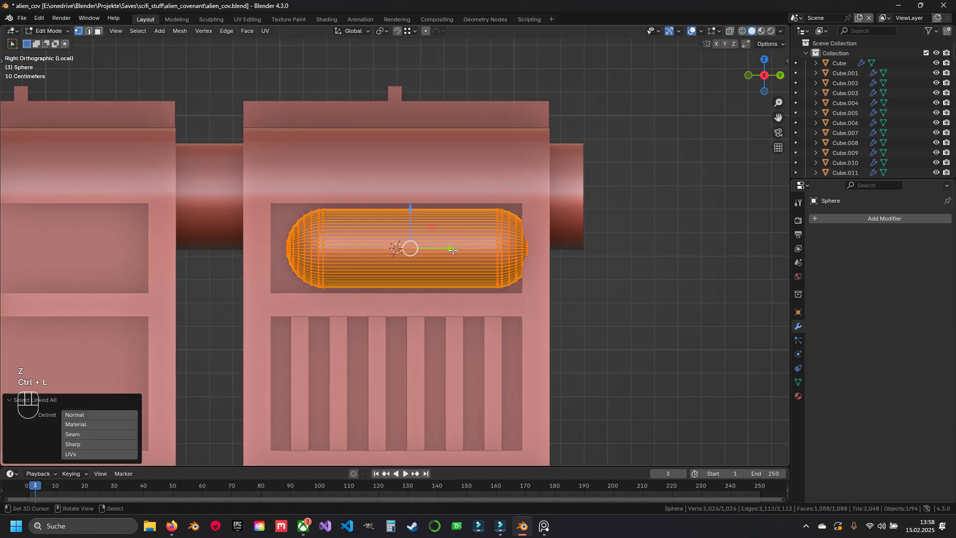
pyautogui.moveTo(451, 248); pyautogui.dragTo(438, 249)
pyautogui.moveTo(485, 246); pyautogui.dragTo(421, 265, button='middle')
pyautogui.moveTo(418, 251); pyautogui.dragTo(409, 252)
# Duplicate the capsule, move the copy about -1.17 m along Z into the lower recess, and save the file
pyautogui.scroll(-5, 399, 264)
pyautogui.moveTo(355, 293); pyautogui.dragTo(393, 186, button='middle')
pyautogui.scroll(2, 352, 240)
pyautogui.hotkey('shift', 'd')
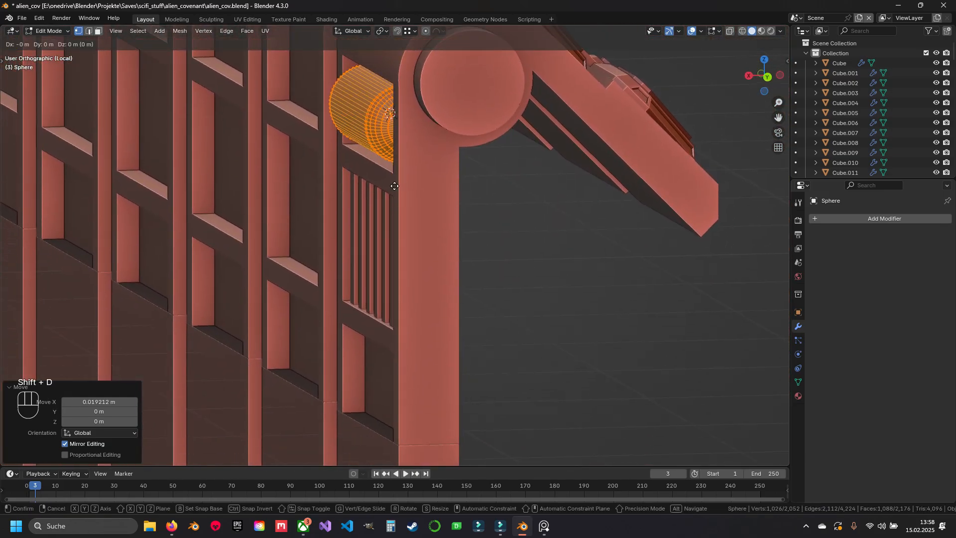
pyautogui.press('Escape')
pyautogui.scroll(-2, 390, 172)
pyautogui.moveTo(388, 117); pyautogui.dragTo(381, 301)
pyautogui.press('KP_3')
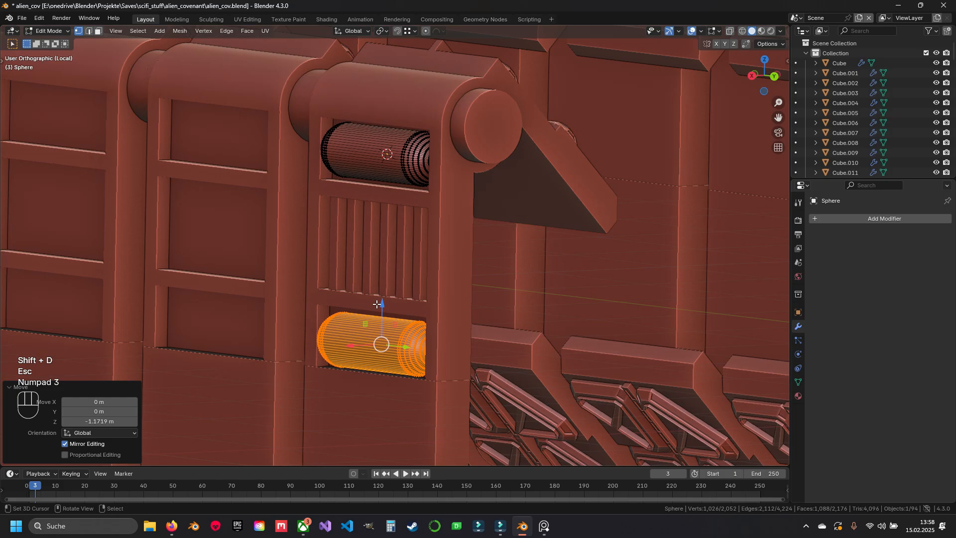
pyautogui.press('z')
pyautogui.keyDown('shift'); pyautogui.moveTo(377, 303); pyautogui.dragTo(374, 230, button='middle'); pyautogui.keyUp('shift')
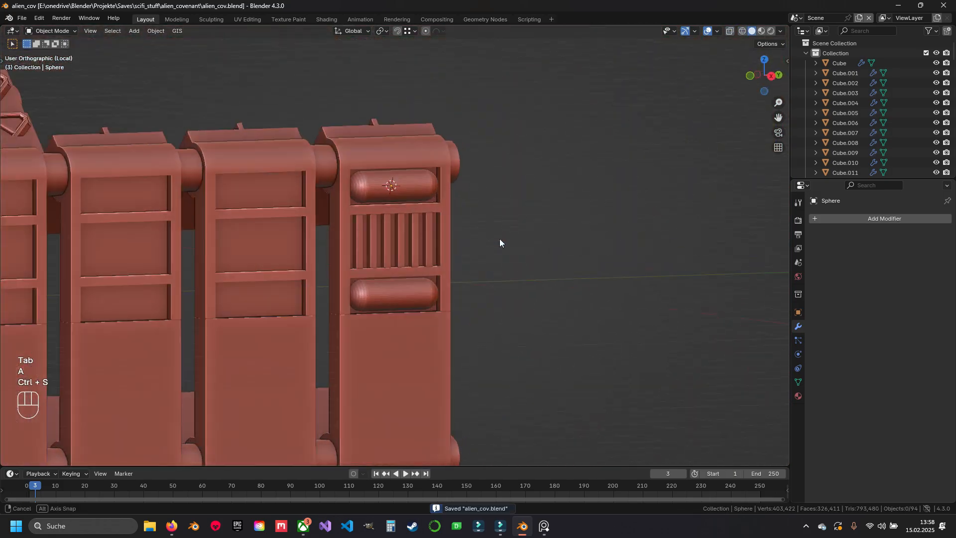
# Shade the two capsules smooth and add a Smooth by Angle modifier to them
pyautogui.moveTo(500, 238)
pyautogui.mouseDown(button='middle')
pyautogui.moveTo(540, 237)
pyautogui.moveTo(522, 243)
pyautogui.mouseUp(button='middle')
pyautogui.scroll(3, 412, 215)
pyautogui.keyDown('shift'); pyautogui.moveTo(411, 216); pyautogui.dragTo(416, 299, button='middle'); pyautogui.keyUp('shift')
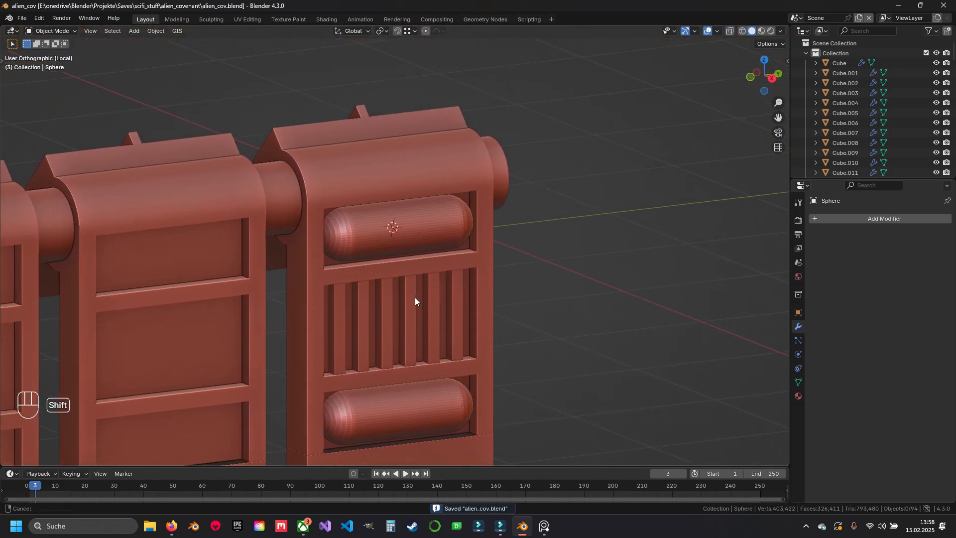
pyautogui.click(406, 223)
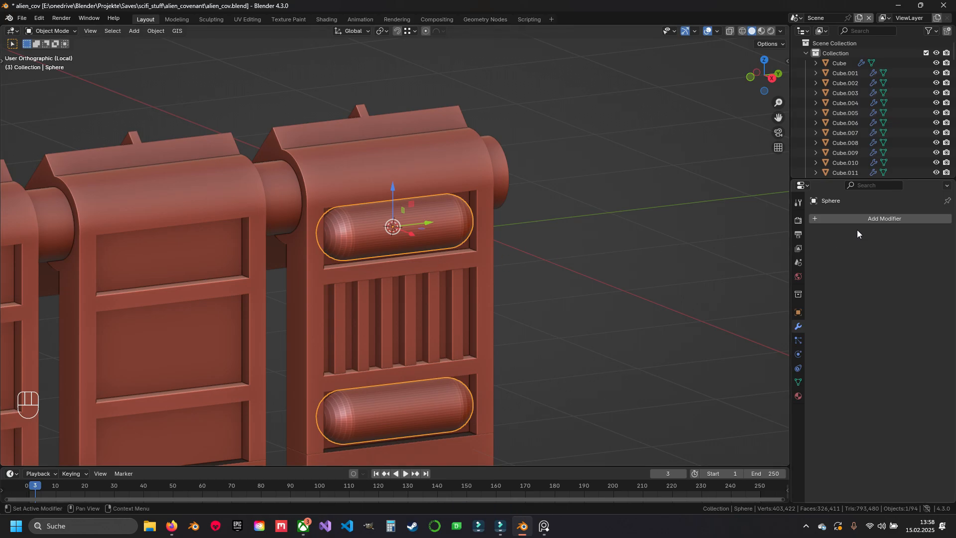
pyautogui.press('q')
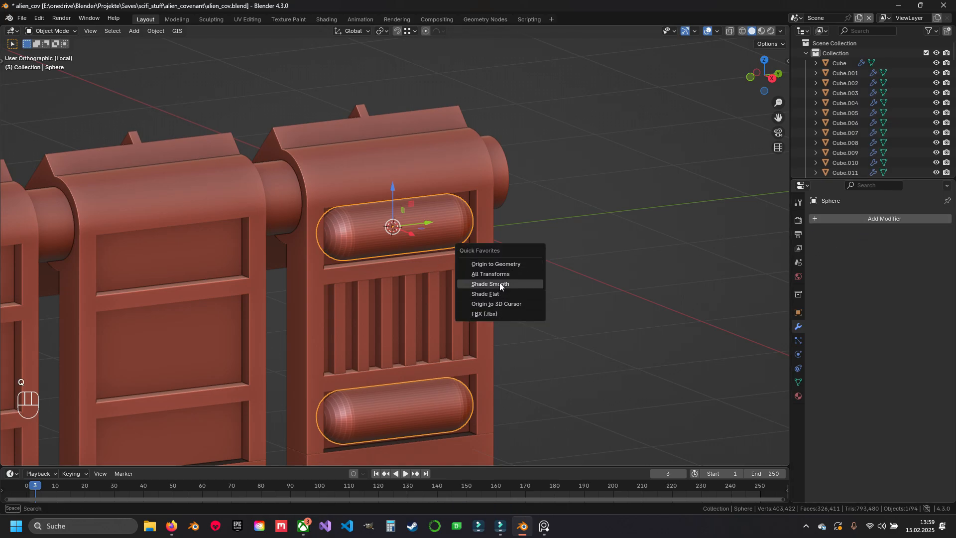
pyautogui.click(509, 282)
pyautogui.click(861, 218)
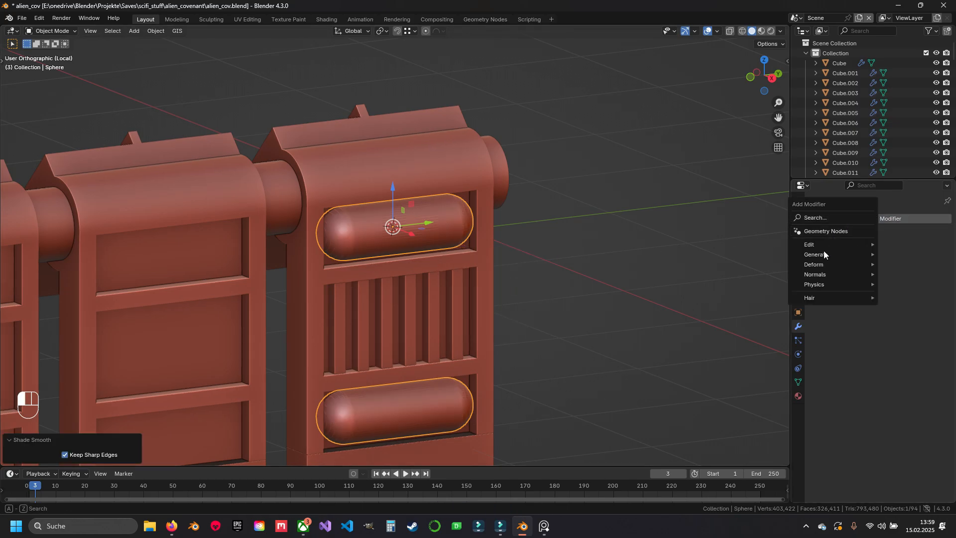
pyautogui.moveTo(829, 274)
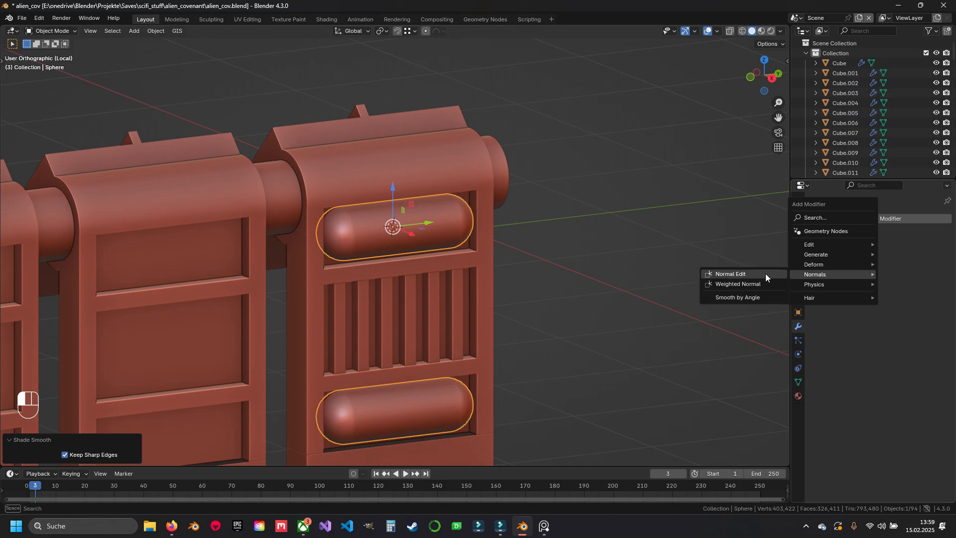
pyautogui.click(748, 297)
# Shade the vertical bars smooth and add a Smooth by Angle modifier to them
pyautogui.scroll(6, 441, 270)
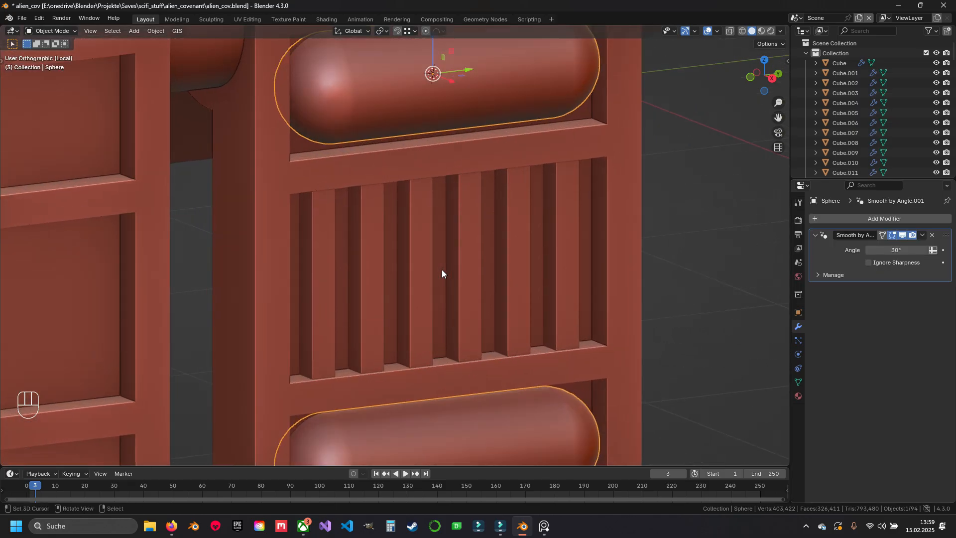
pyautogui.click(433, 228)
pyautogui.press('q')
pyautogui.click(434, 230)
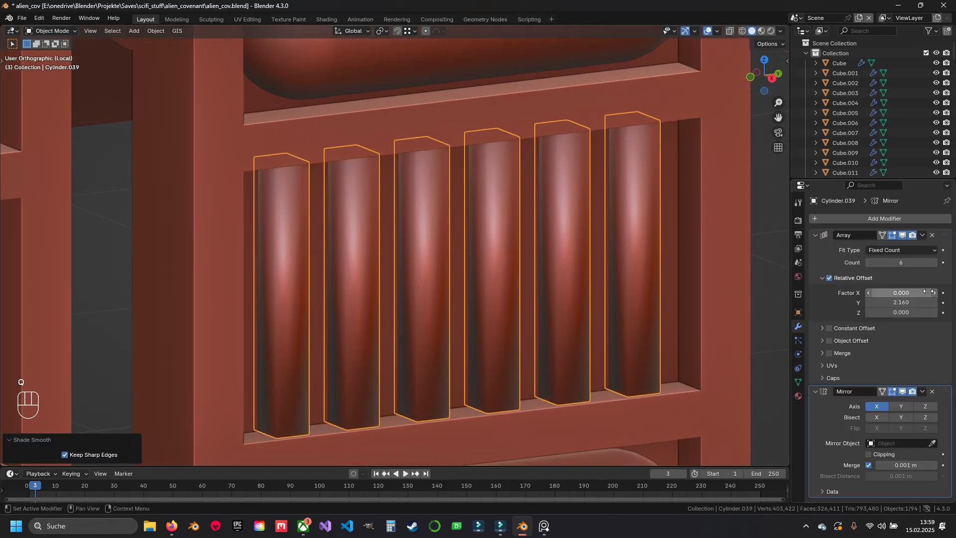
pyautogui.click(894, 219)
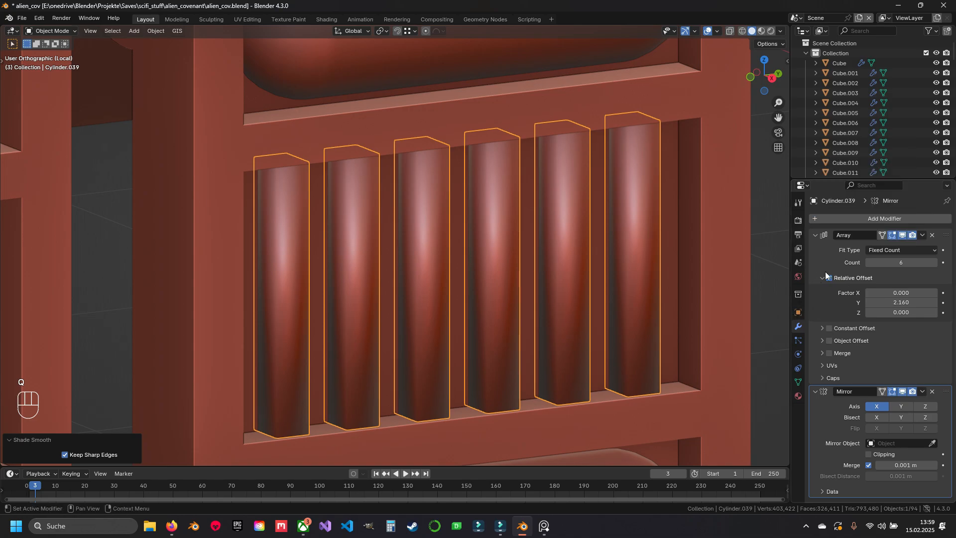
pyautogui.click(860, 222)
pyautogui.moveTo(823, 218)
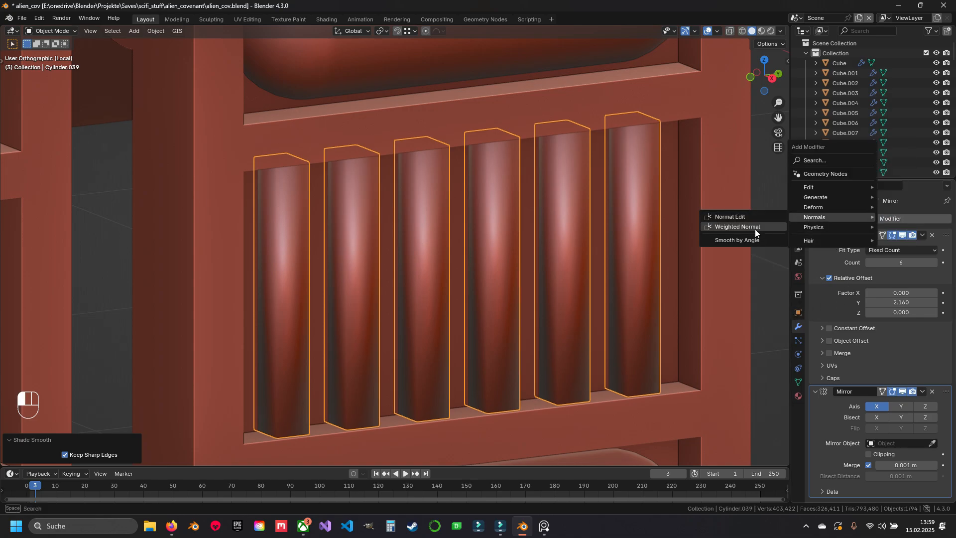
pyautogui.click(746, 239)
# Save the file and snap the 3D cursor to the world origin
pyautogui.scroll(-6, 518, 276)
pyautogui.press('a')
pyautogui.hotkey('ctrl', 's')
pyautogui.scroll(-2, 526, 294)
pyautogui.moveTo(525, 297); pyautogui.dragTo(441, 301, button='middle')
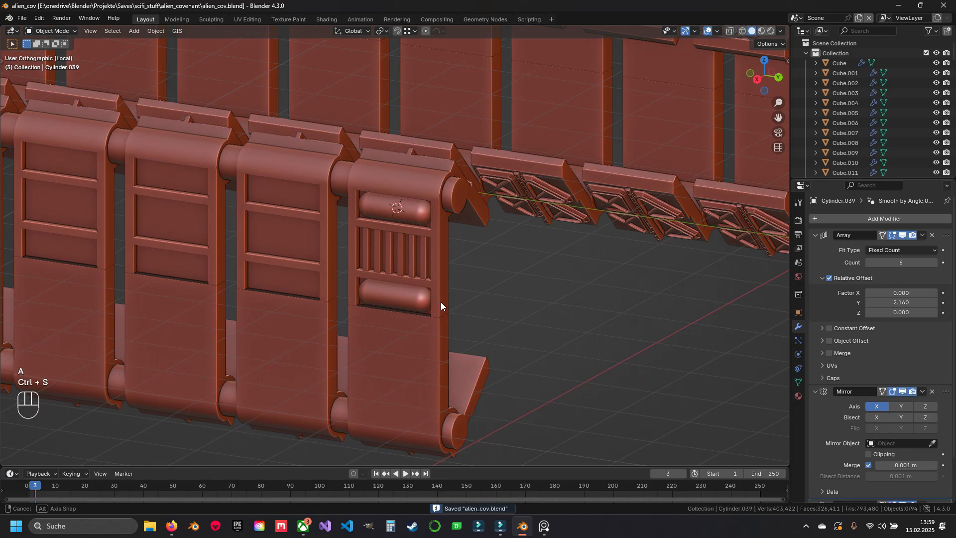
pyautogui.scroll(-4, 441, 296)
pyautogui.hotkey('shift', 's')
pyautogui.click(386, 331)
pyautogui.keyDown('shift'); pyautogui.moveTo(381, 329); pyautogui.dragTo(417, 331, button='middle'); pyautogui.keyUp('shift')
# Try to join the two capsules into the vertical bars object while its Array and Mirror modifiers are unapplied
pyautogui.scroll(8, 477, 271)
pyautogui.rightClick(630, 245)
pyautogui.keyDown('shift'); pyautogui.moveTo(671, 303); pyautogui.dragTo(433, 233, button='middle'); pyautogui.keyUp('shift')
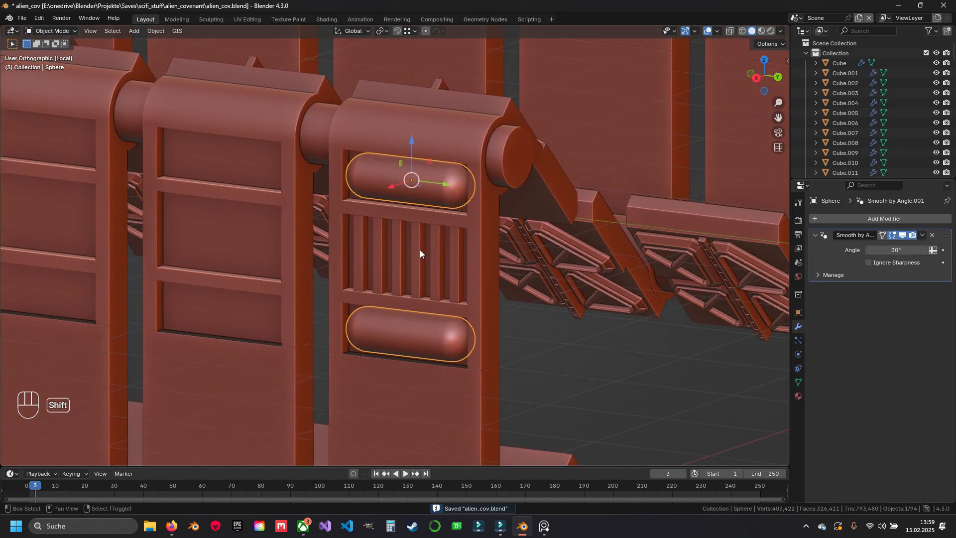
pyautogui.keyDown('shift'); pyautogui.click(419, 249); pyautogui.keyUp('shift')
pyautogui.hotkey('ctrl', 'j')
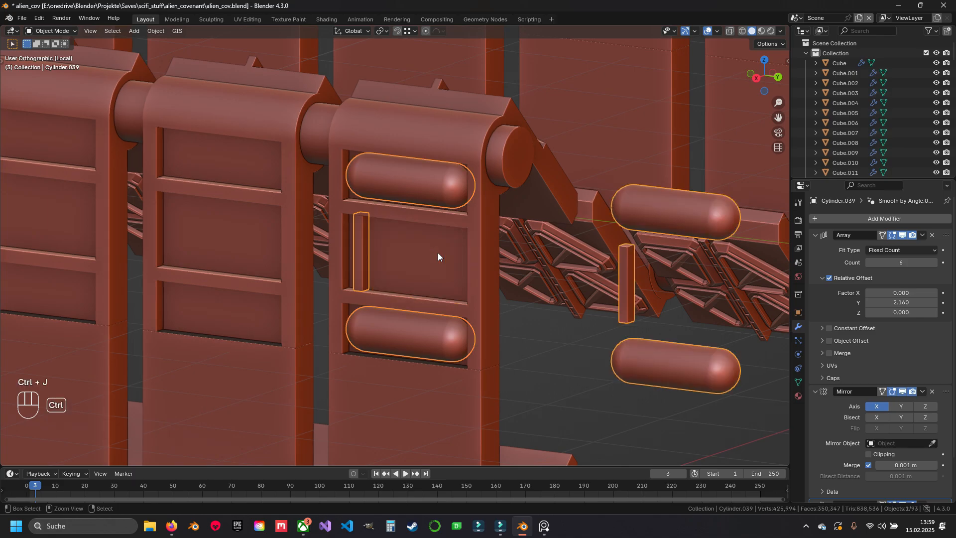
pyautogui.moveTo(384, 265); pyautogui.dragTo(514, 259, button='middle')
pyautogui.scroll(-6, 515, 259)
pyautogui.moveTo(445, 240); pyautogui.dragTo(422, 250, button='middle')
pyautogui.hotkey('ctrl', 'z')
# Apply the Array modifier of the six vertical bars
pyautogui.scroll(6, 403, 247)
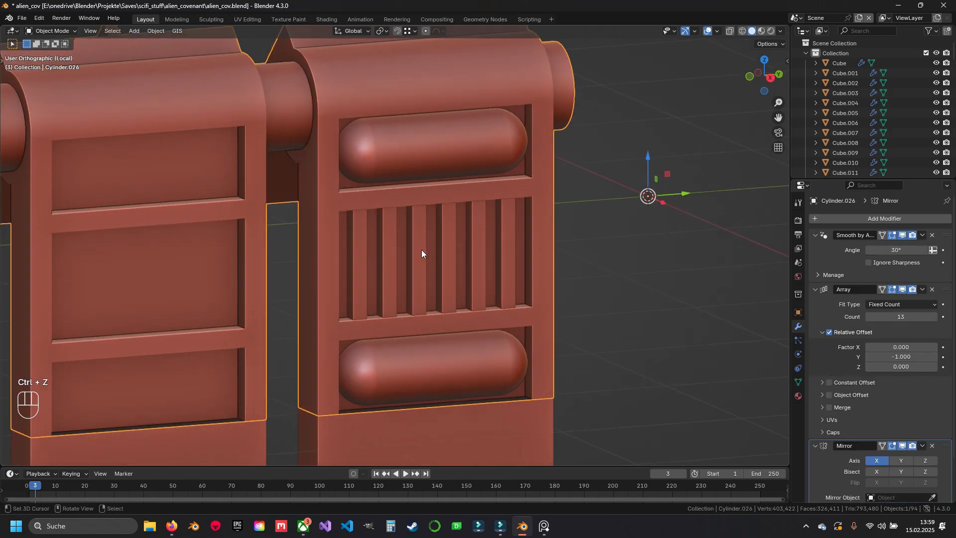
pyautogui.rightClick(421, 249)
pyautogui.scroll(-2, 861, 369)
pyautogui.scroll(2, 862, 369)
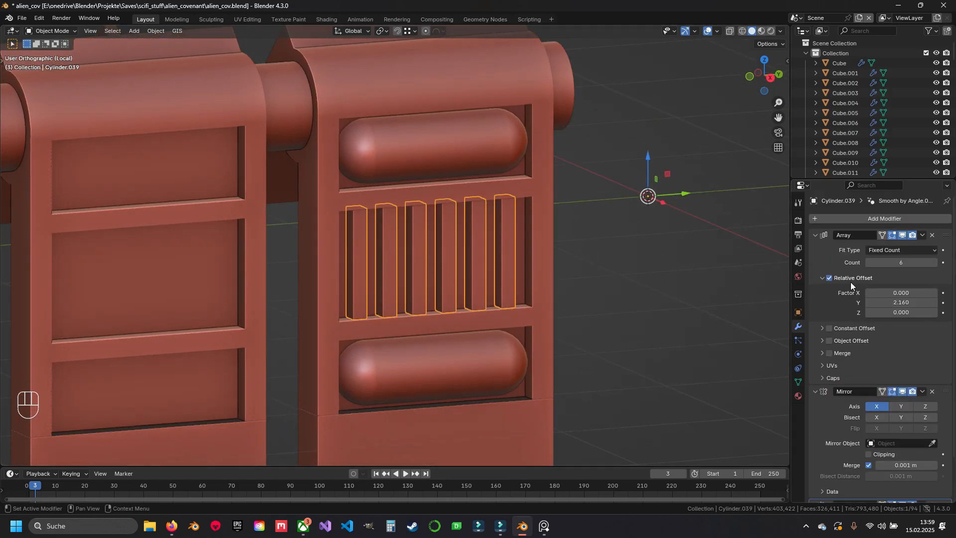
pyautogui.scroll(-2, 820, 395)
pyautogui.scroll(-1, 820, 395)
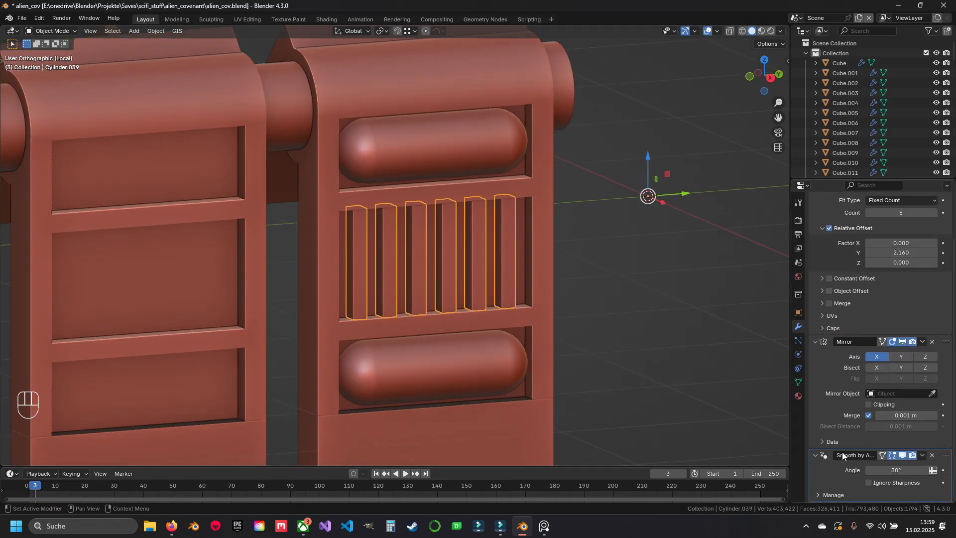
pyautogui.scroll(3, 835, 369)
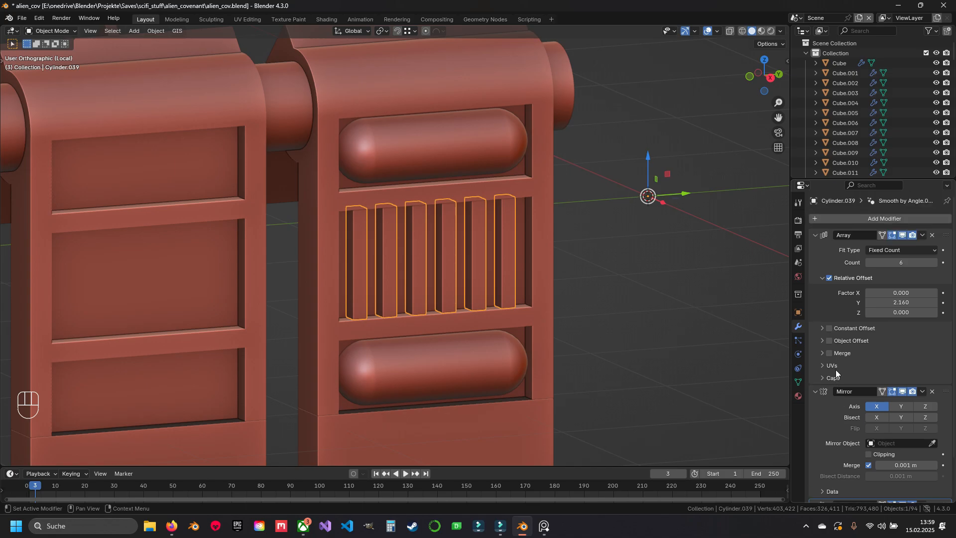
pyautogui.click(922, 235)
pyautogui.click(885, 249)
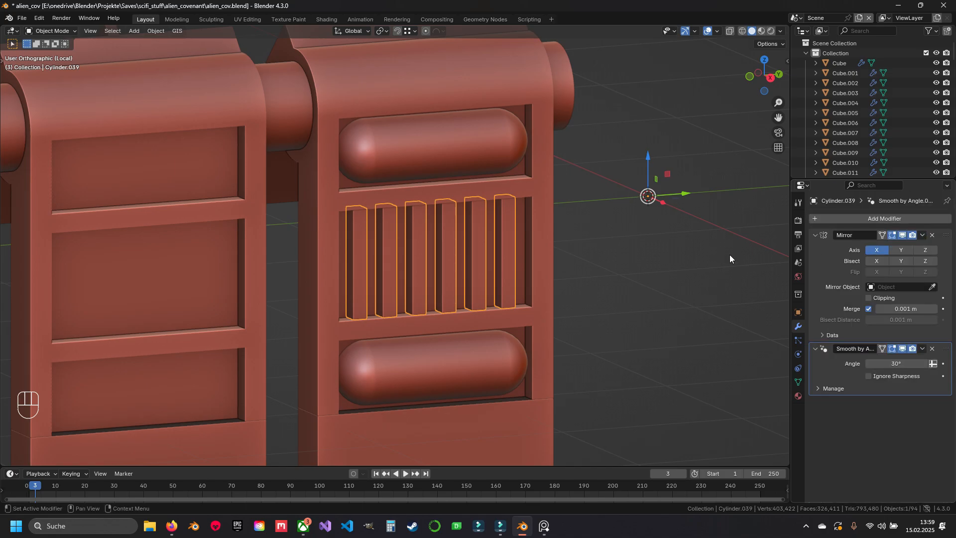
# Join the vertical bars into the capsules object and save the file
pyautogui.keyDown('shift'); pyautogui.click(422, 157); pyautogui.keyUp('shift')
pyautogui.hotkey('ctrl', 'j')
pyautogui.press('a')
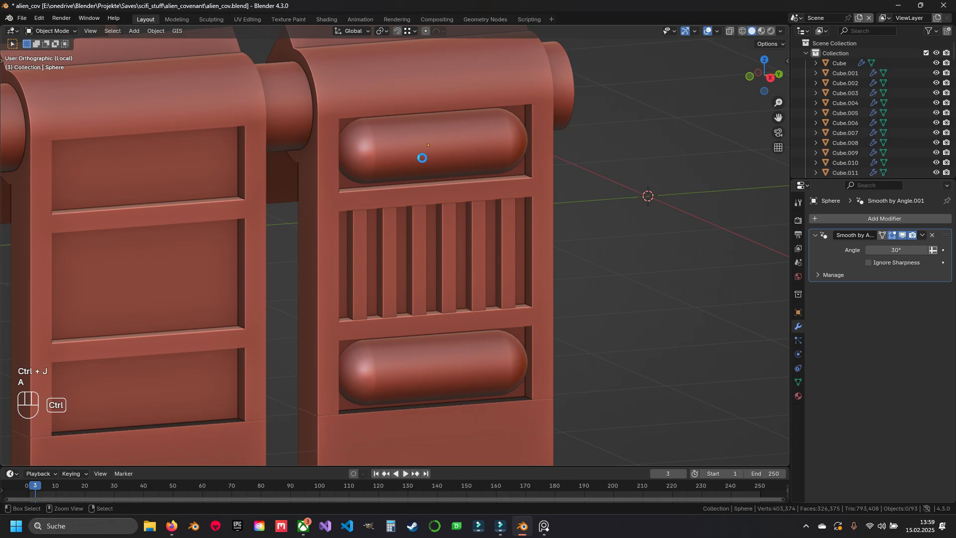
pyautogui.click(423, 157)
pyautogui.hotkey('ctrl', 's')
pyautogui.moveTo(444, 185); pyautogui.dragTo(472, 189, button='middle')
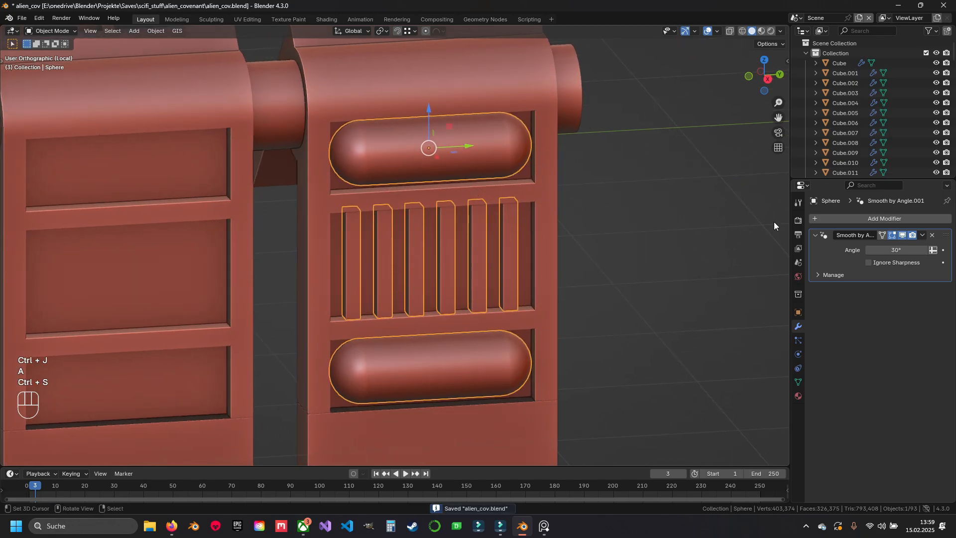
# Add an Array modifier to the joined capsules and bars with relative offset factors X 0 and Y -1.510
pyautogui.click(848, 219)
pyautogui.moveTo(811, 201)
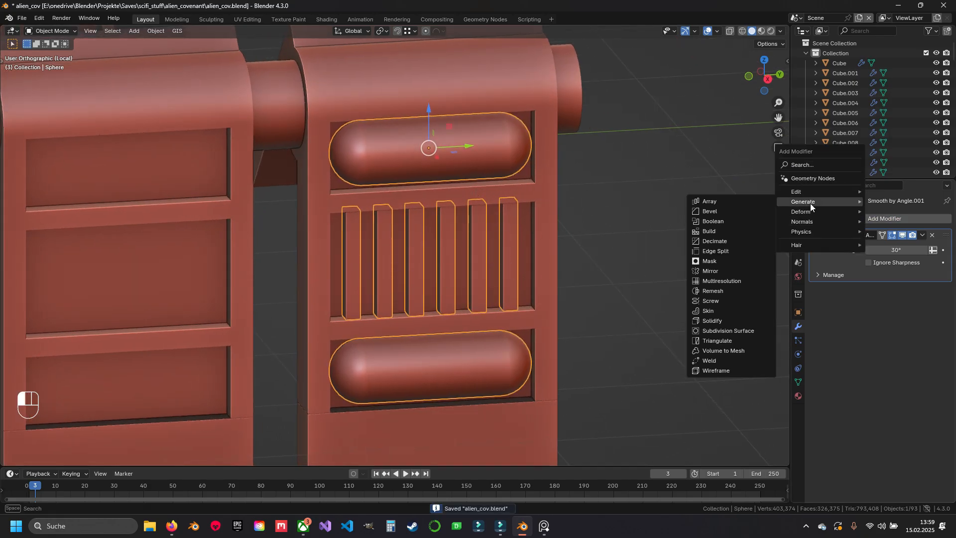
pyautogui.click(725, 202)
pyautogui.scroll(-2, 418, 248)
pyautogui.keyDown('shift'); pyautogui.moveTo(417, 249); pyautogui.dragTo(488, 241, button='middle'); pyautogui.keyUp('shift')
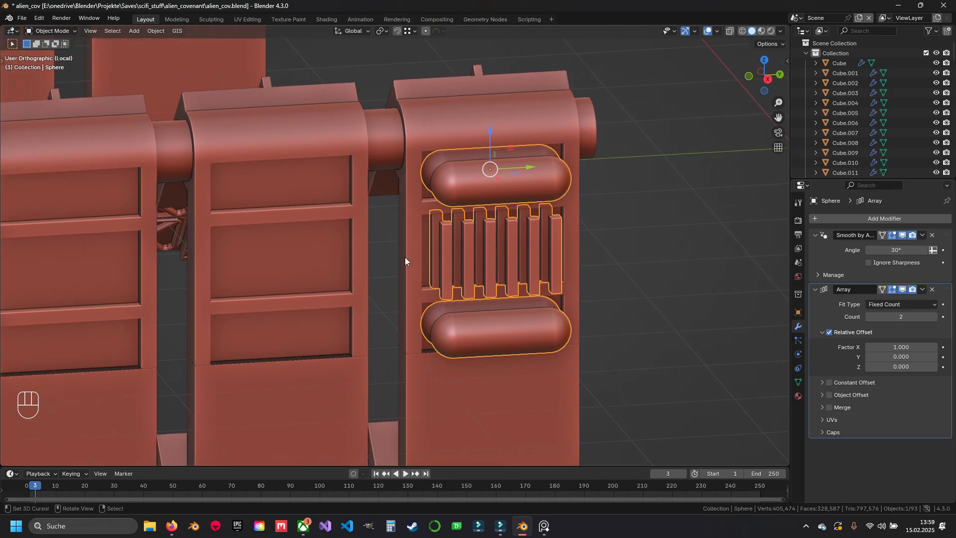
pyautogui.press('KP_3')
pyautogui.scroll(1, 438, 267)
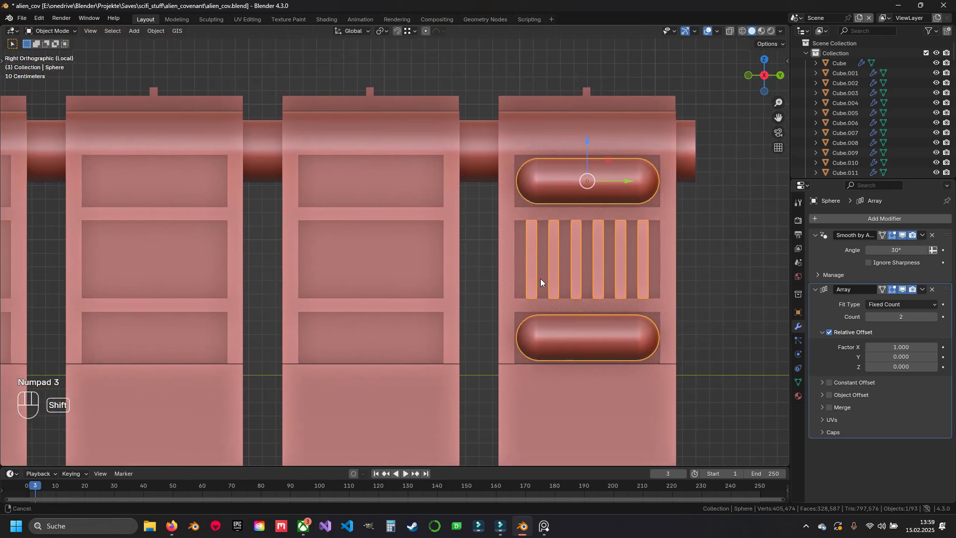
pyautogui.click(895, 349)
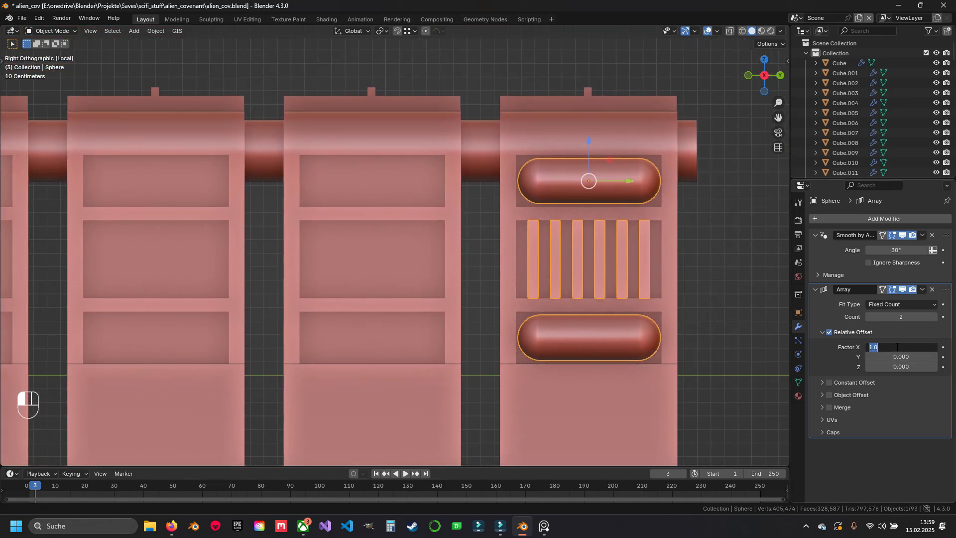
pyautogui.write('0')
pyautogui.press('Return')
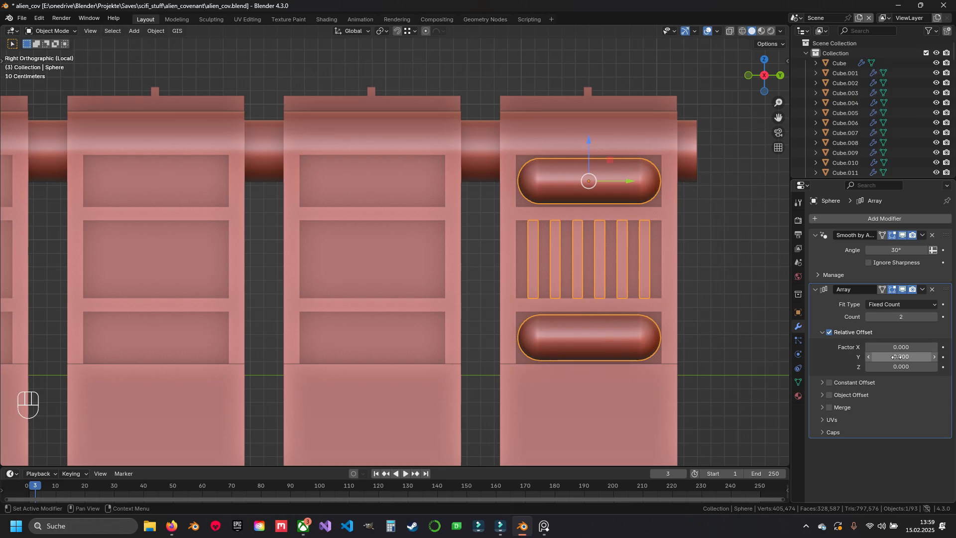
pyautogui.click(899, 357)
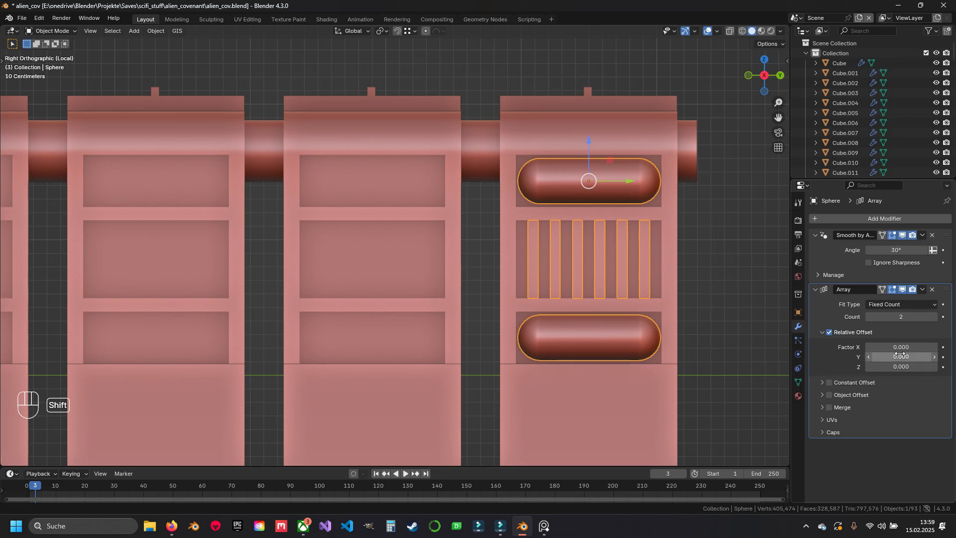
pyautogui.keyDown('shift'); pyautogui.moveTo(900, 355); pyautogui.dragTo(882, 355); pyautogui.keyUp('shift')
pyautogui.scroll(-5, 438, 321)
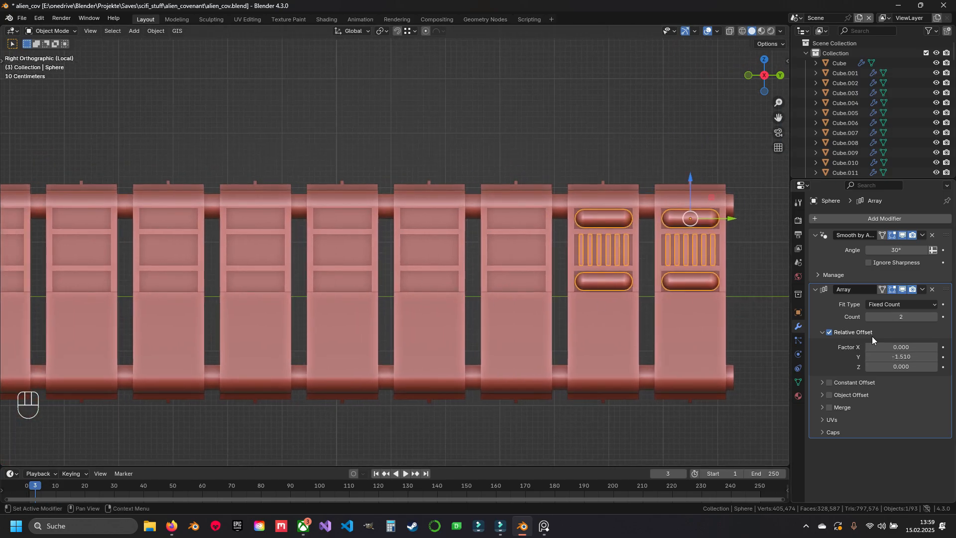
# Raise the array count of the capsules and bars to 13 so every wall panel is filled
pyautogui.click(933, 319)
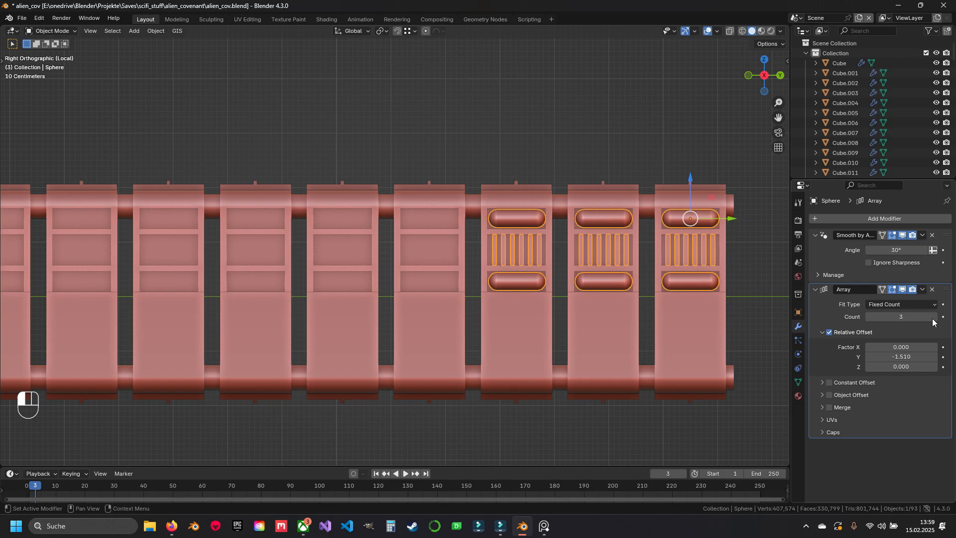
pyautogui.click(933, 319)
pyautogui.click(934, 320)
pyautogui.click(934, 319)
pyautogui.click(934, 319)
pyautogui.keyDown('shift'); pyautogui.moveTo(148, 300); pyautogui.dragTo(569, 300, button='middle'); pyautogui.keyUp('shift')
pyautogui.scroll(-4, 569, 300)
pyautogui.click(934, 318)
pyautogui.click(933, 318)
pyautogui.click(933, 318)
pyautogui.click(933, 318)
pyautogui.click(933, 318)
pyautogui.click(934, 318)
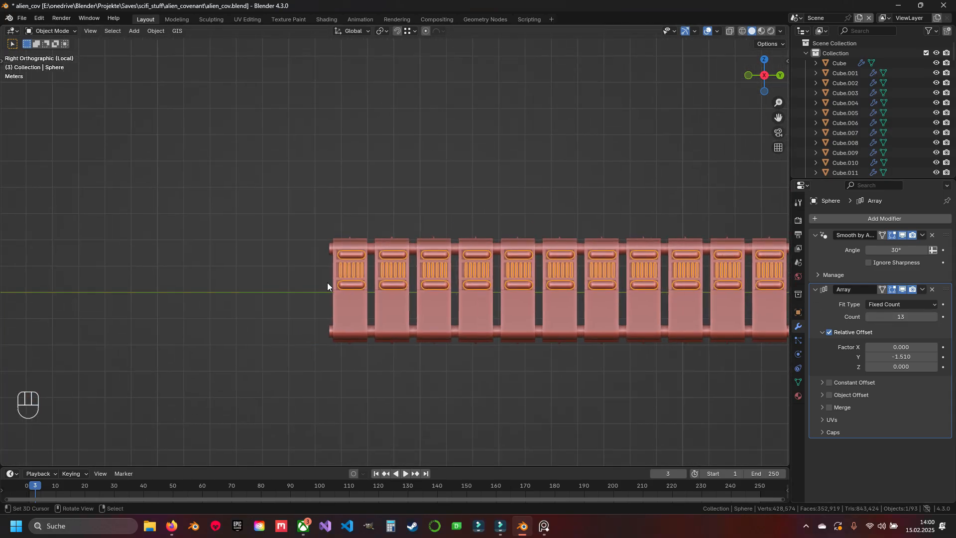
# Fine-tune the array's relative Y offset to -1.514 to center the details in the farthest panel's recesses
pyautogui.scroll(6, 432, 350)
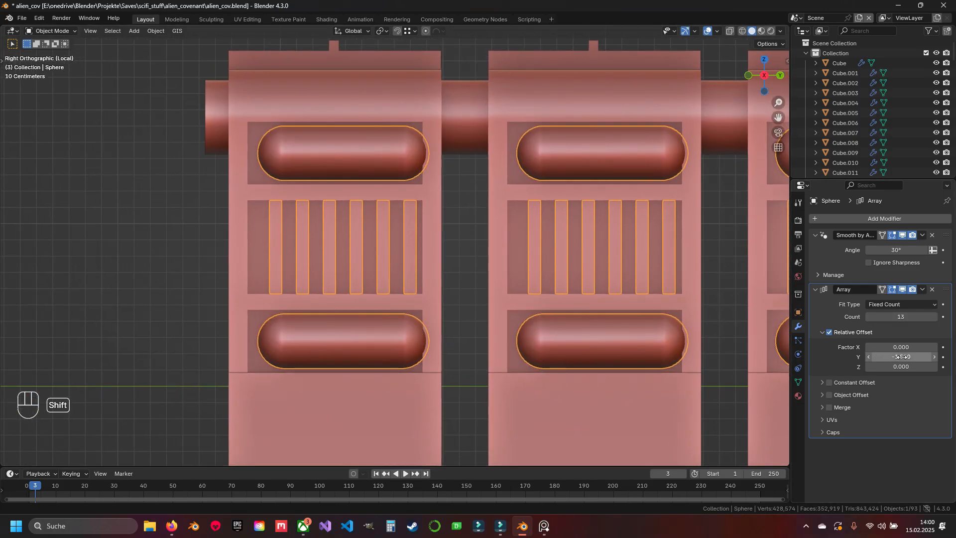
pyautogui.keyDown('shift'); pyautogui.moveTo(896, 356); pyautogui.dragTo(894, 357); pyautogui.keyUp('shift')
pyautogui.scroll(-9, 519, 320)
pyautogui.keyDown('shift'); pyautogui.moveTo(588, 321); pyautogui.dragTo(374, 308, button='middle'); pyautogui.keyUp('shift')
pyautogui.keyDown('shift'); pyautogui.moveTo(747, 280); pyautogui.dragTo(530, 292, button='middle'); pyautogui.keyUp('shift')
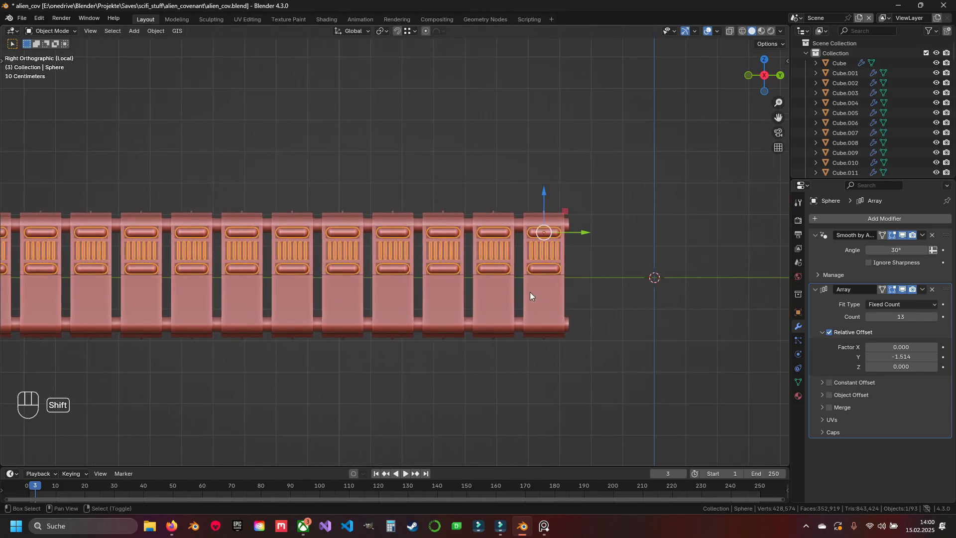
# Deselect everything, leave local view and check the arrayed wall details within the whole structure
pyautogui.press('a')
pyautogui.press('KP_Divide')
pyautogui.scroll(-4, 485, 297)
pyautogui.keyDown('shift'); pyautogui.moveTo(339, 298); pyautogui.dragTo(455, 234, button='middle'); pyautogui.keyUp('shift')
pyautogui.scroll(-3, 455, 234)
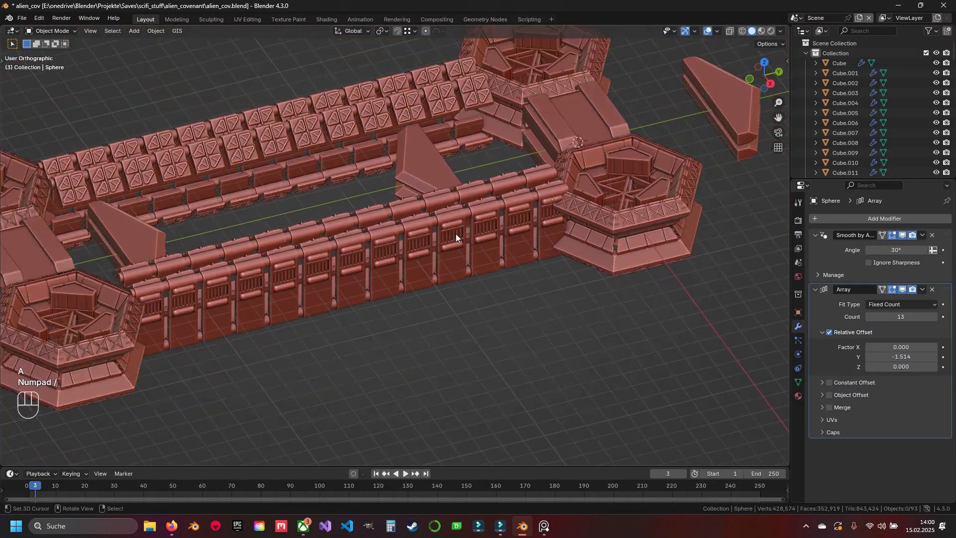
pyautogui.moveTo(372, 260); pyautogui.dragTo(366, 227, button='middle')
pyautogui.scroll(8, 367, 227)
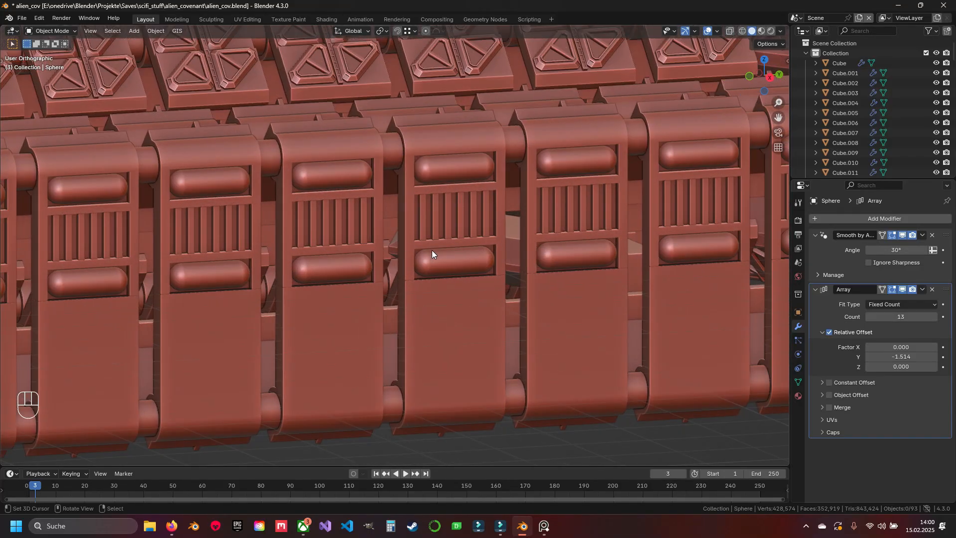
pyautogui.moveTo(432, 250); pyautogui.dragTo(391, 189, button='middle')
# Try to move the arrayed capsules and bars down along Z
pyautogui.click(392, 190)
pyautogui.scroll(-8, 391, 190)
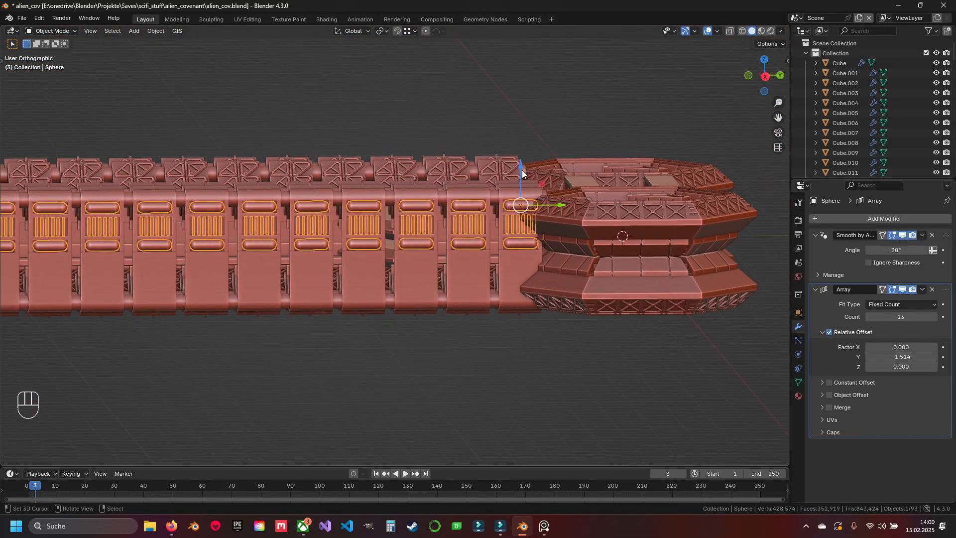
pyautogui.press('g')
pyautogui.press('z')
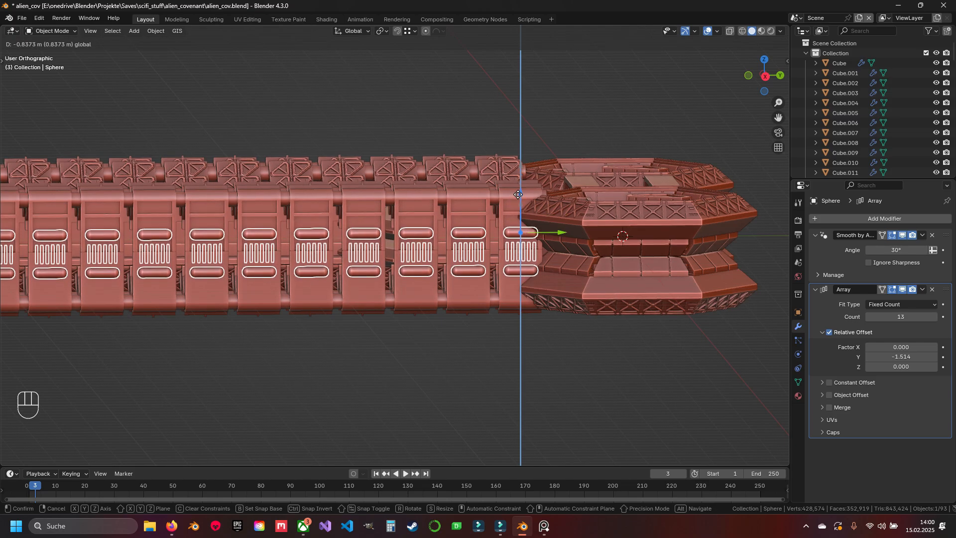
pyautogui.keyDown('ctrl'); pyautogui.click(507, 200); pyautogui.keyUp('ctrl')
pyautogui.hotkey('ctrl', 'z')
pyautogui.scroll(5, 445, 306)
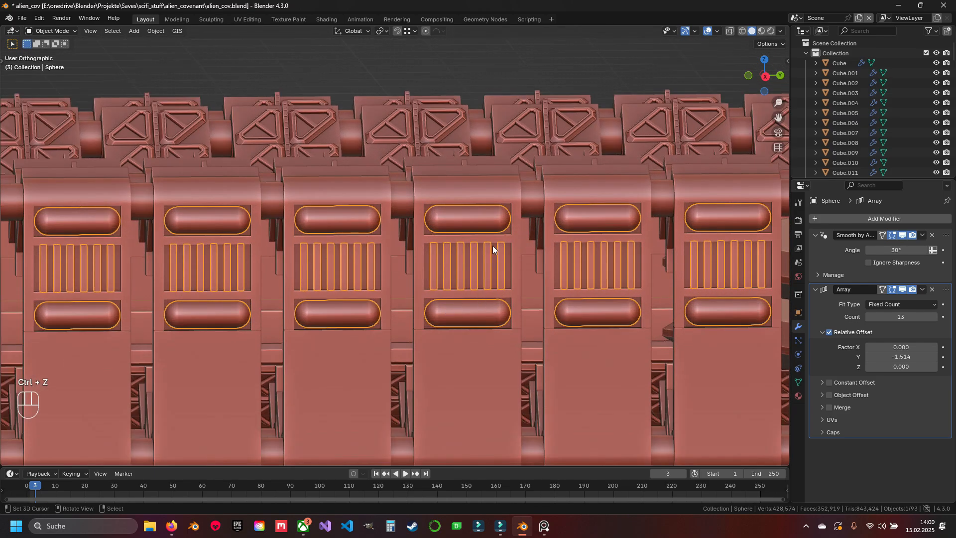
pyautogui.hotkey('ctrl', 'z')
# Save the file and duplicate all geometry of the upper recessed wall panel in place in Edit Mode
pyautogui.scroll(-6, 473, 224)
pyautogui.hotkey('ctrl', 's')
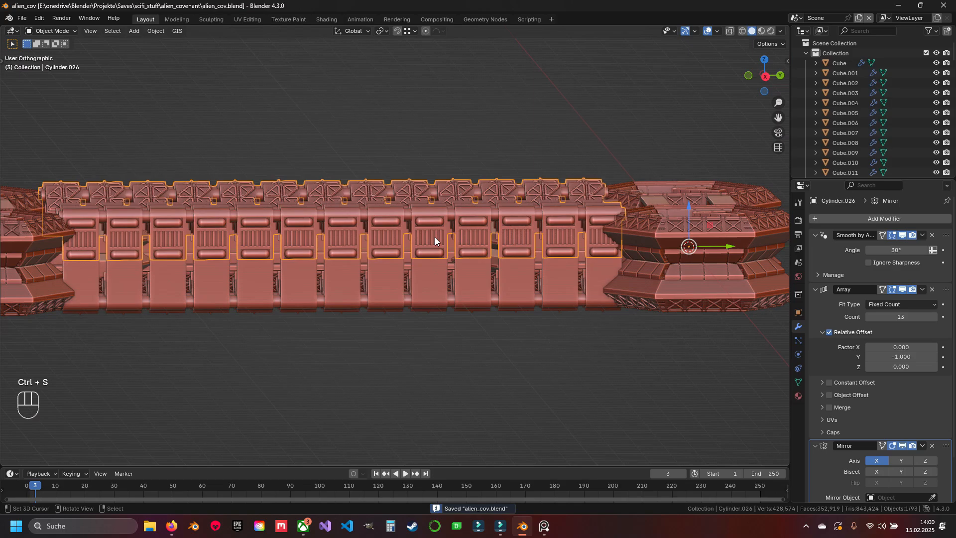
pyautogui.press('Tab')
pyautogui.press('a')
pyautogui.moveTo(623, 240); pyautogui.dragTo(492, 219, button='middle')
pyautogui.moveTo(427, 255); pyautogui.dragTo(402, 253, button='middle')
pyautogui.scroll(6, 468, 248)
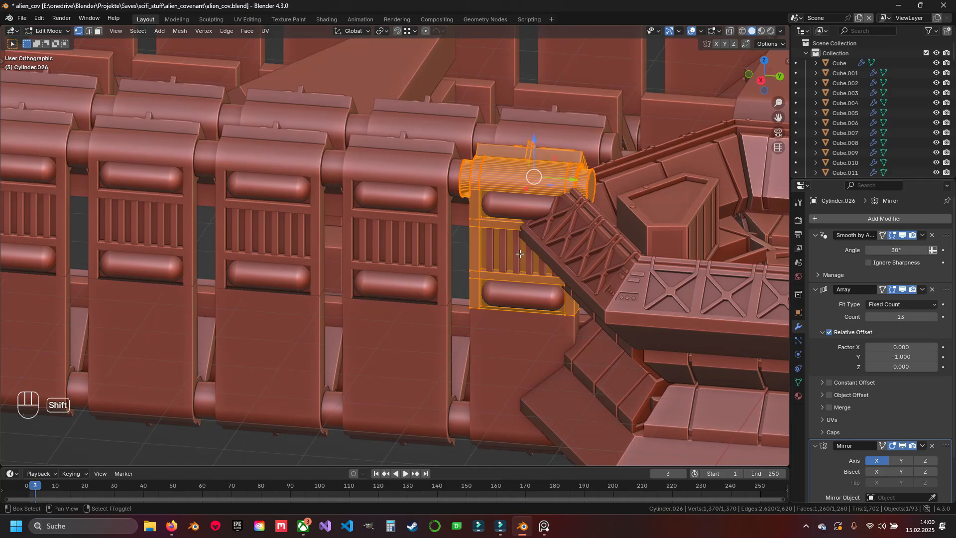
pyautogui.hotkey('shift', 'd')
pyautogui.press('Escape')
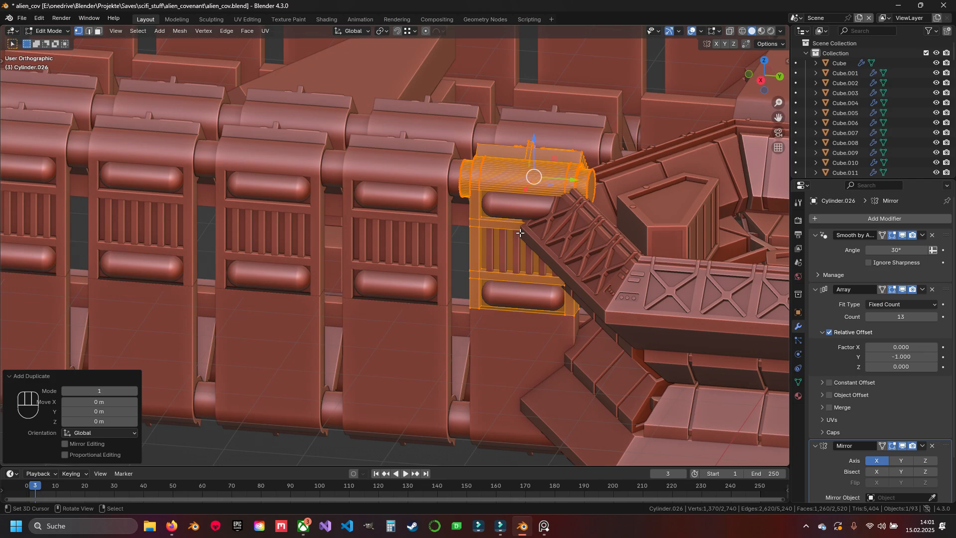
# Flip the duplicated panel geometry with a Z scale of -1 and move it down below the original panel
pyautogui.press('s')
pyautogui.press('z')
pyautogui.press('KP_Subtract')
pyautogui.press('KP_1')
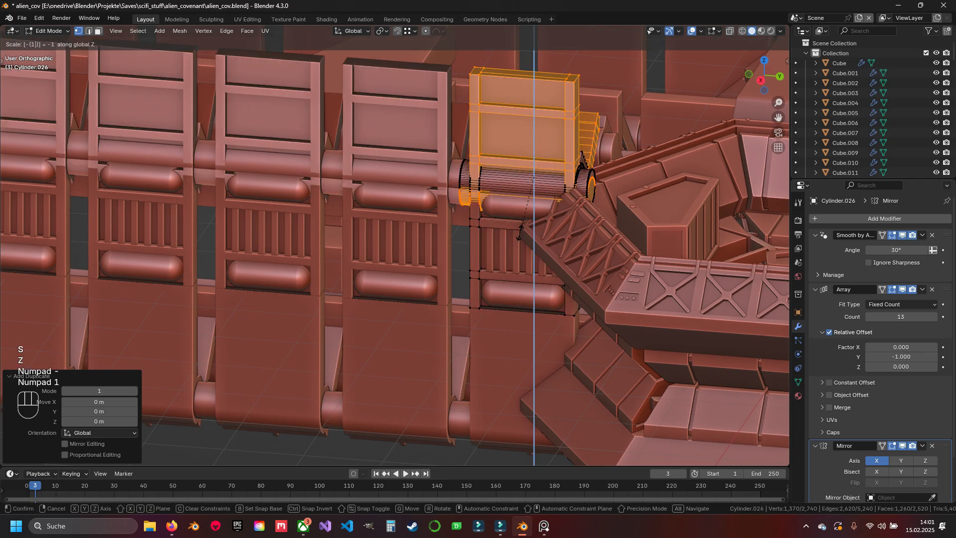
pyautogui.press('Return')
pyautogui.moveTo(534, 140); pyautogui.dragTo(522, 407)
# Set the pivot to Active Element and move the flipped copy up 0.4286 m along Z, snapping its corner to the original panel's lower edge
pyautogui.keyDown('shift'); pyautogui.click(481, 340); pyautogui.keyUp('shift')
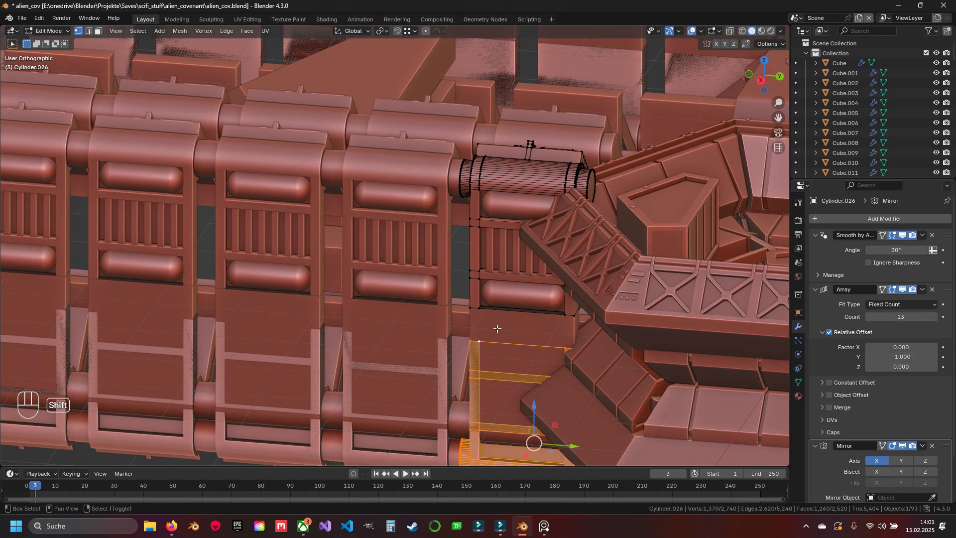
pyautogui.click(383, 31)
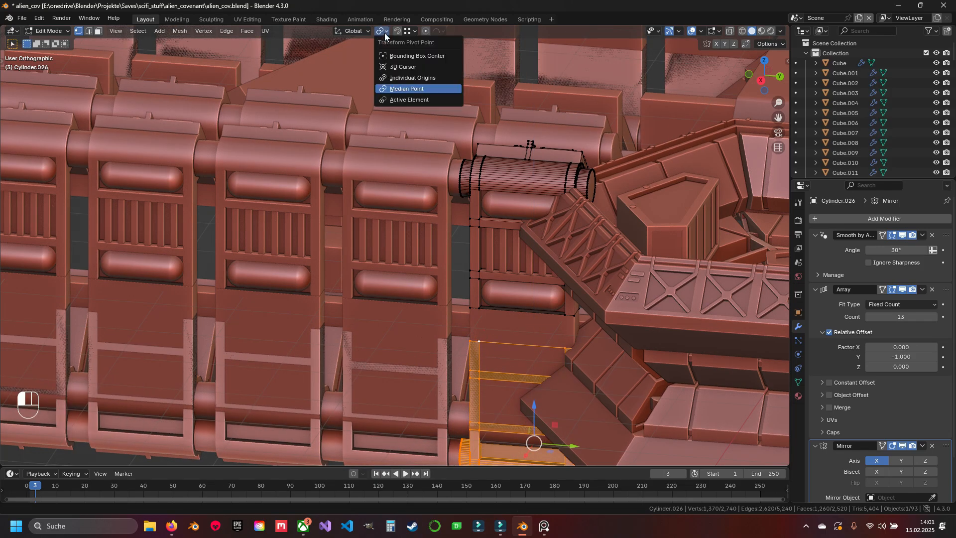
pyautogui.click(386, 99)
pyautogui.scroll(8, 437, 271)
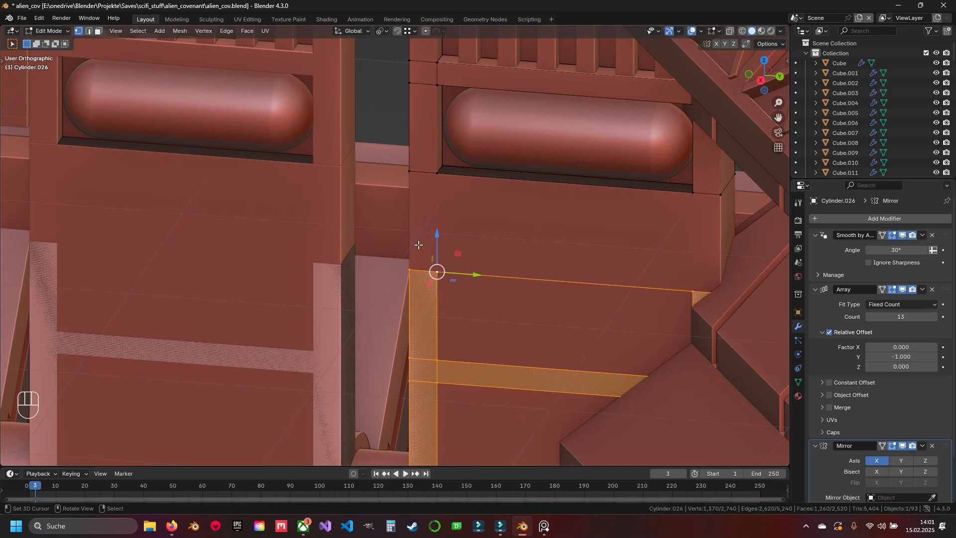
pyautogui.press('g')
pyautogui.press('z')
pyautogui.keyDown('ctrl'); pyautogui.click(431, 193); pyautogui.keyUp('ctrl')
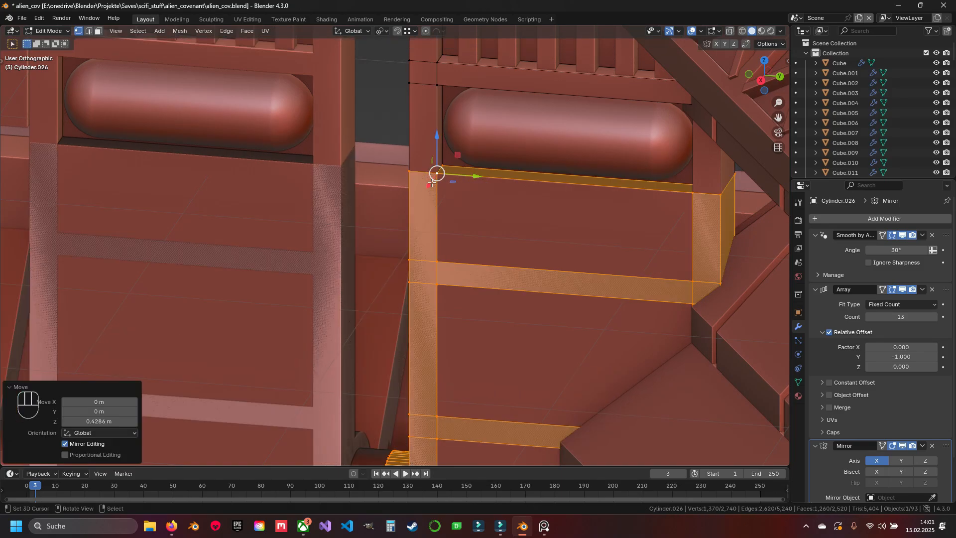
# Try to nudge the flipped copy by -0.00433 m along Z at the seam, and undo that nudge
pyautogui.scroll(-5, 459, 223)
pyautogui.scroll(5, 456, 223)
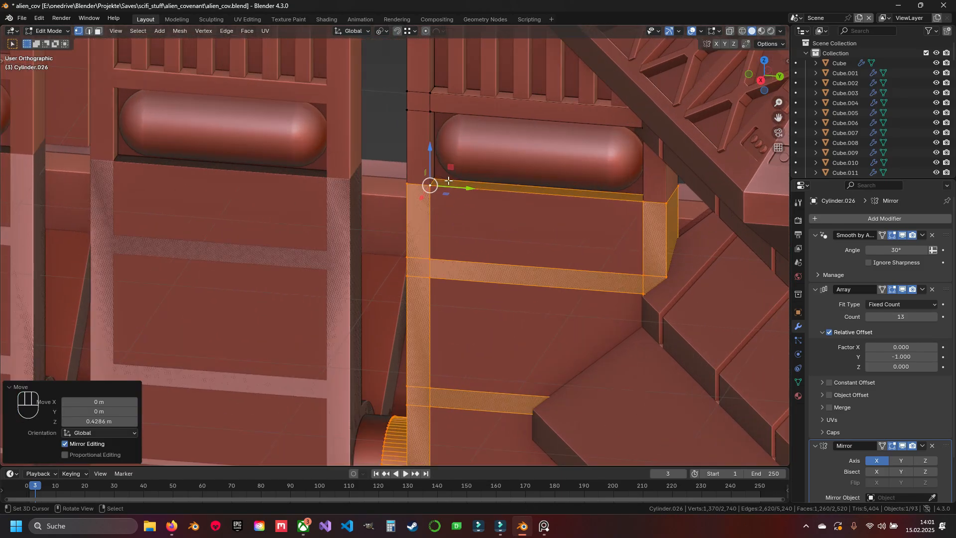
pyautogui.moveTo(448, 181); pyautogui.dragTo(463, 152, button='middle')
pyautogui.scroll(-4, 428, 151)
pyautogui.keyDown('shift'); pyautogui.moveTo(463, 152); pyautogui.dragTo(281, 277, button='middle'); pyautogui.keyUp('shift')
pyautogui.scroll(6, 382, 233)
pyautogui.keyDown('shift'); pyautogui.moveTo(376, 219); pyautogui.dragTo(478, 191, button='middle'); pyautogui.keyUp('shift')
pyautogui.keyDown('shift'); pyautogui.moveTo(457, 196); pyautogui.dragTo(457, 208); pyautogui.keyUp('shift')
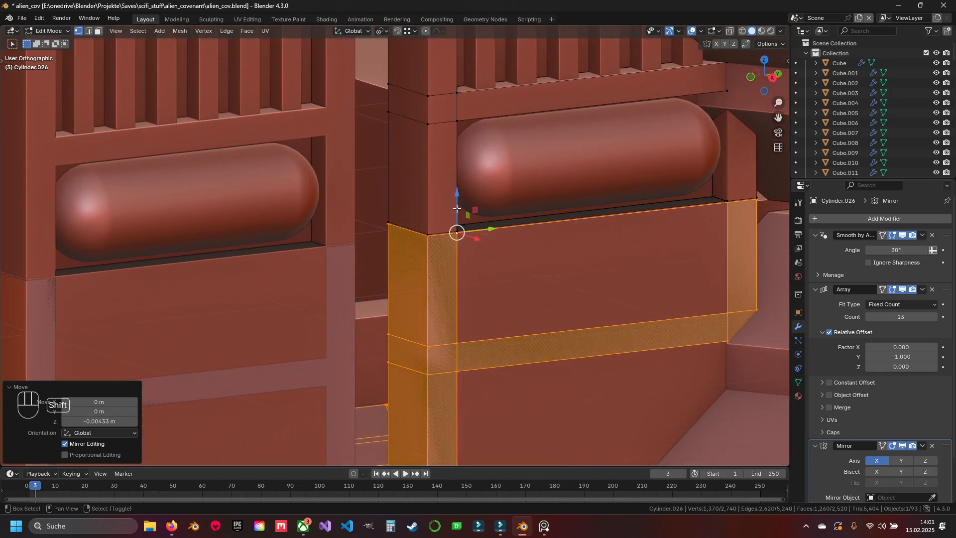
pyautogui.hotkey('ctrl', 'z')
# Merge the panel's overlapping seam vertices by distance and leave Edit Mode
pyautogui.press('a')
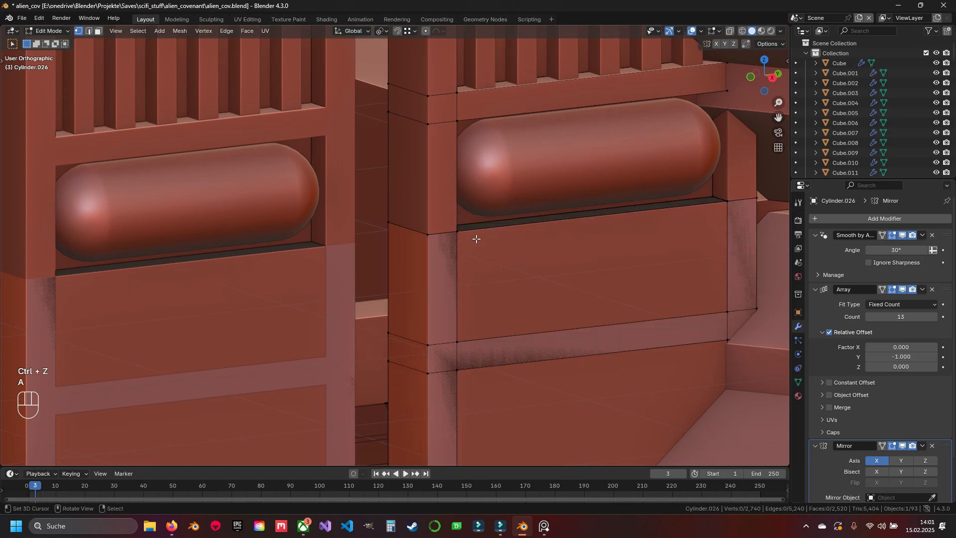
pyautogui.press('a')
pyautogui.press('q')
pyautogui.press('a')
pyautogui.press('Tab')
# Delete the old lower wall row that overlaps the mirrored panels and select the remaining panel row
pyautogui.click(339, 314)
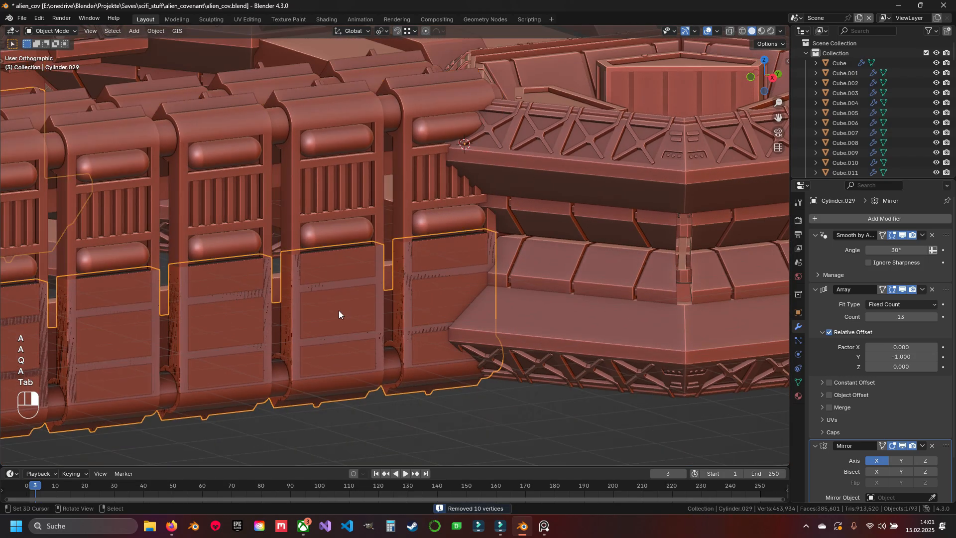
pyautogui.click(329, 326)
pyautogui.click(426, 290)
# Recalculate all of the panel mesh's normals to the outside, deselect everything and save the file
pyautogui.press('Tab')
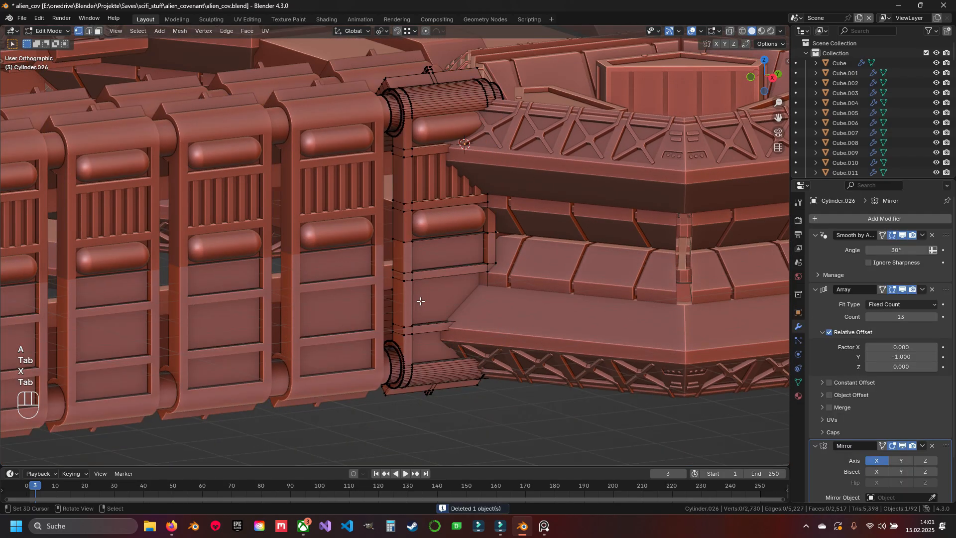
pyautogui.press('a')
pyautogui.press('space')
pyautogui.write('r')
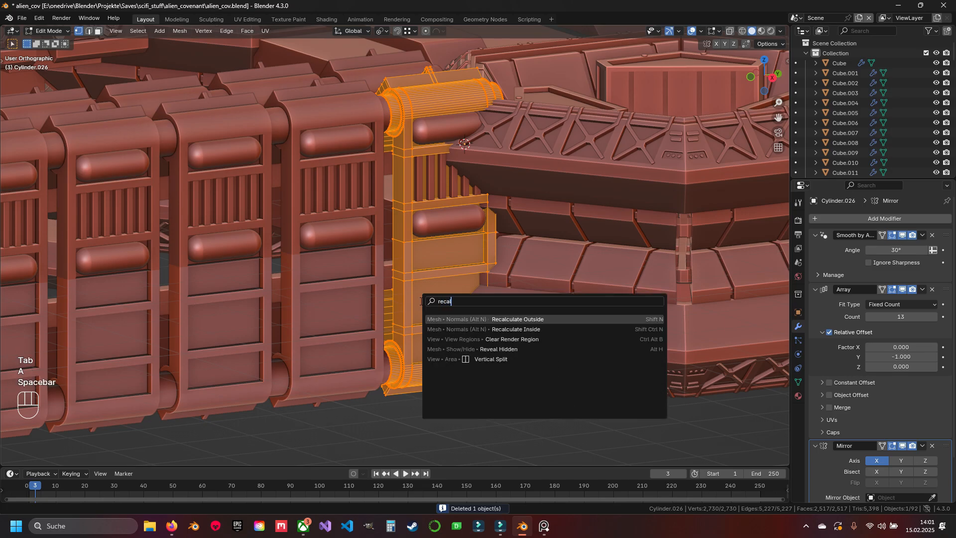
pyautogui.write('ecal')
pyautogui.press('Return')
pyautogui.hotkey('alt', 'a')
pyautogui.hotkey('ctrl', 's')
# In the right view, move all capsule and bar geometry down along Z so the bars sit in the panel's middle recess
pyautogui.scroll(6, 438, 241)
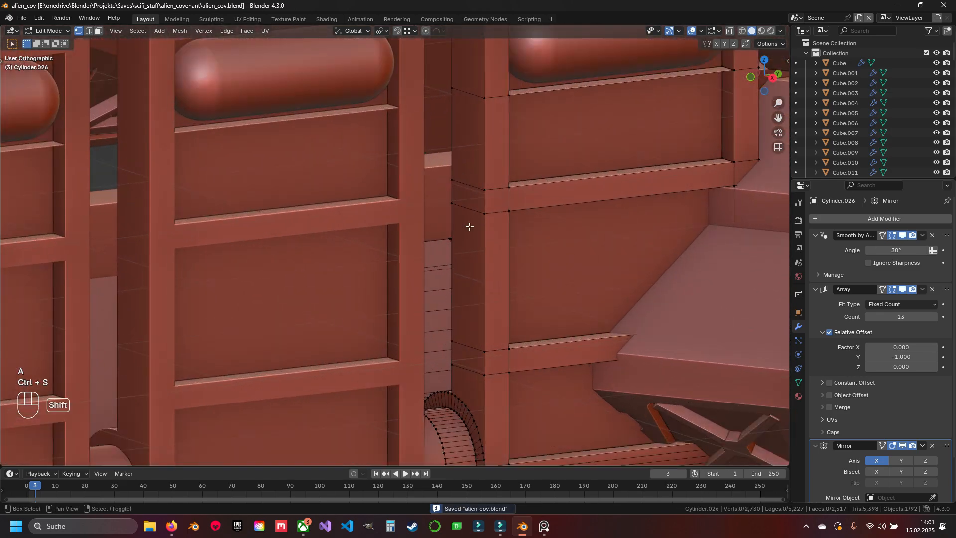
pyautogui.scroll(-8, 469, 227)
pyautogui.press('Tab')
pyautogui.press('KP_3')
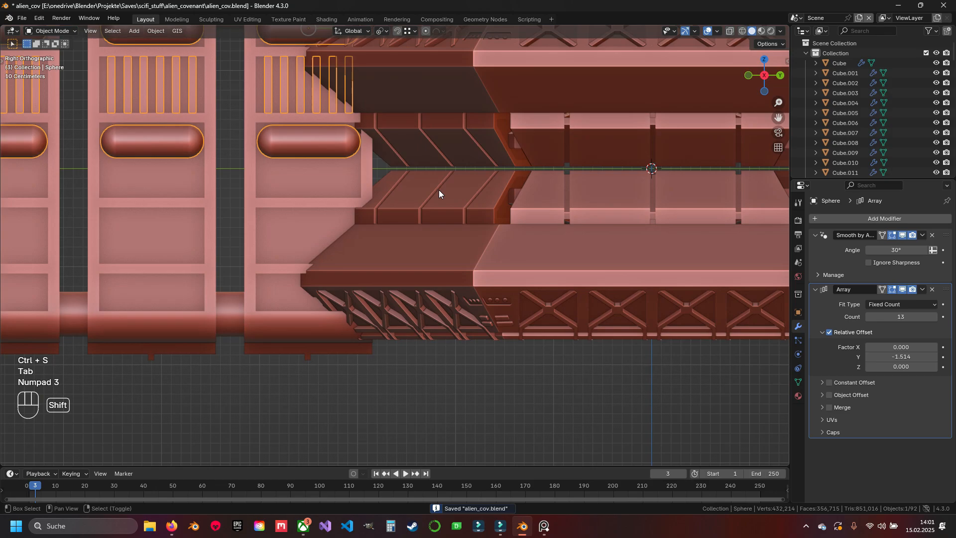
pyautogui.press('Tab')
pyautogui.press('a')
pyautogui.press('a')
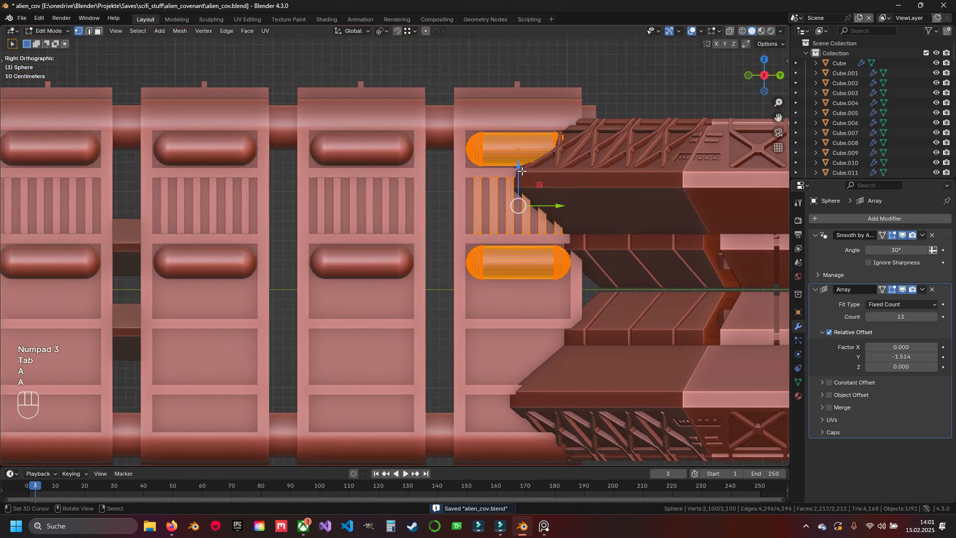
pyautogui.moveTo(521, 170); pyautogui.dragTo(503, 244)
# Select the whole upper capsule and move it up along Z to center it in its recess
pyautogui.keyDown('shift'); pyautogui.moveTo(504, 244); pyautogui.dragTo(455, 234, button='middle'); pyautogui.keyUp('shift')
pyautogui.click(430, 209)
pyautogui.hotkey('ctrl', 'l')
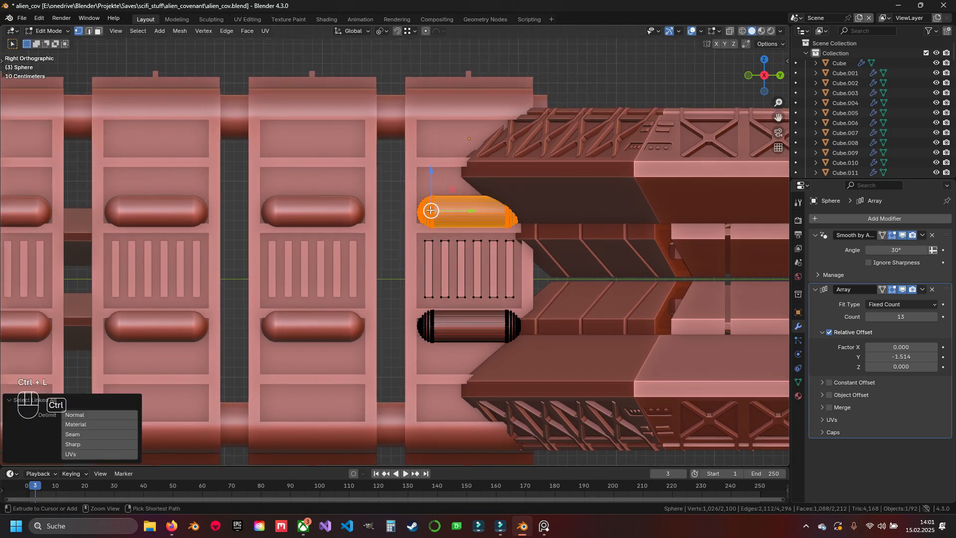
pyautogui.scroll(2, 449, 206)
pyautogui.moveTo(448, 158); pyautogui.dragTo(450, 133)
# Select the whole lower capsule and move it down along Z into its recess
pyautogui.keyDown('shift'); pyautogui.moveTo(457, 280); pyautogui.dragTo(457, 222, button='middle'); pyautogui.keyUp('shift')
pyautogui.click(447, 294)
pyautogui.hotkey('ctrl', 'l')
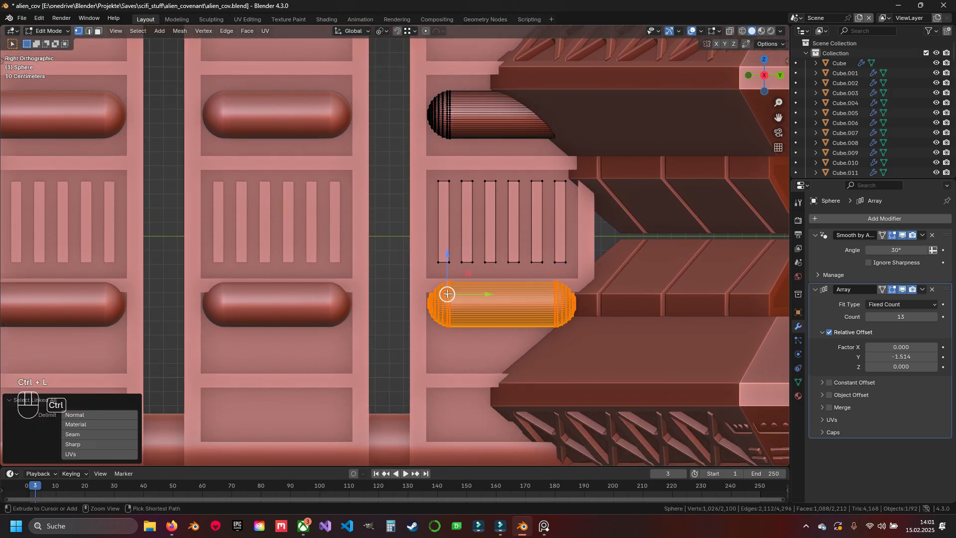
pyautogui.moveTo(452, 258); pyautogui.dragTo(443, 283)
pyautogui.keyDown('shift'); pyautogui.moveTo(443, 283); pyautogui.dragTo(448, 350, button='middle'); pyautogui.keyUp('shift')
# In the panel mesh, select the crossbar between the upper capsule and the bars and raise it 0.074089 m along Z
pyautogui.press('Tab')
pyautogui.rightClick(454, 216)
pyautogui.press('Tab')
pyautogui.keyDown('shift'); pyautogui.moveTo(477, 205); pyautogui.dragTo(448, 225, button='middle'); pyautogui.keyUp('shift')
pyautogui.press('z')
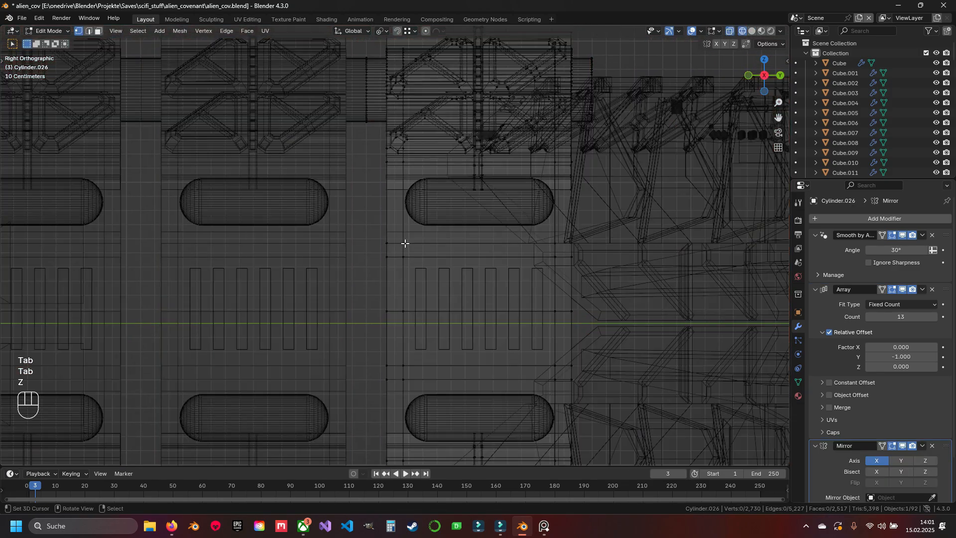
pyautogui.moveTo(422, 243); pyautogui.dragTo(504, 252)
pyautogui.press('z')
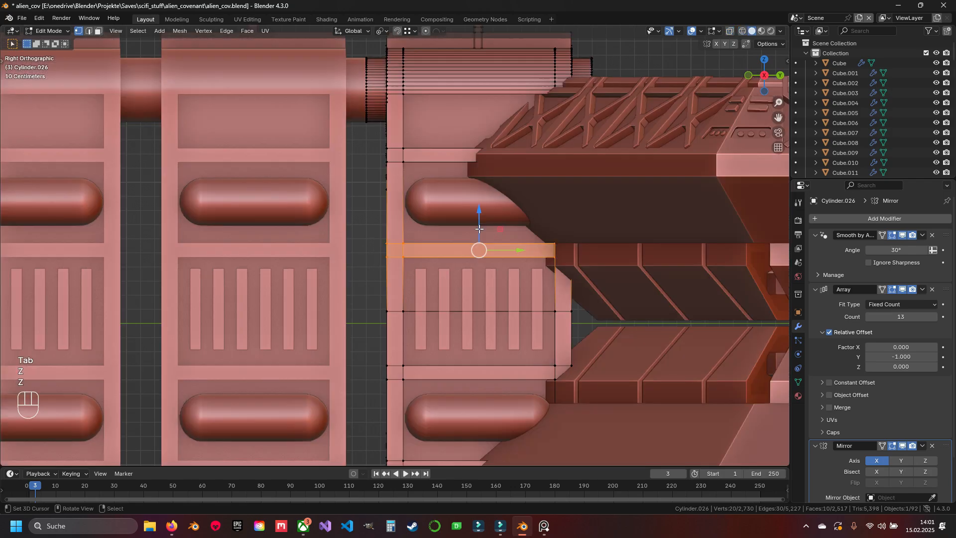
pyautogui.press('z')
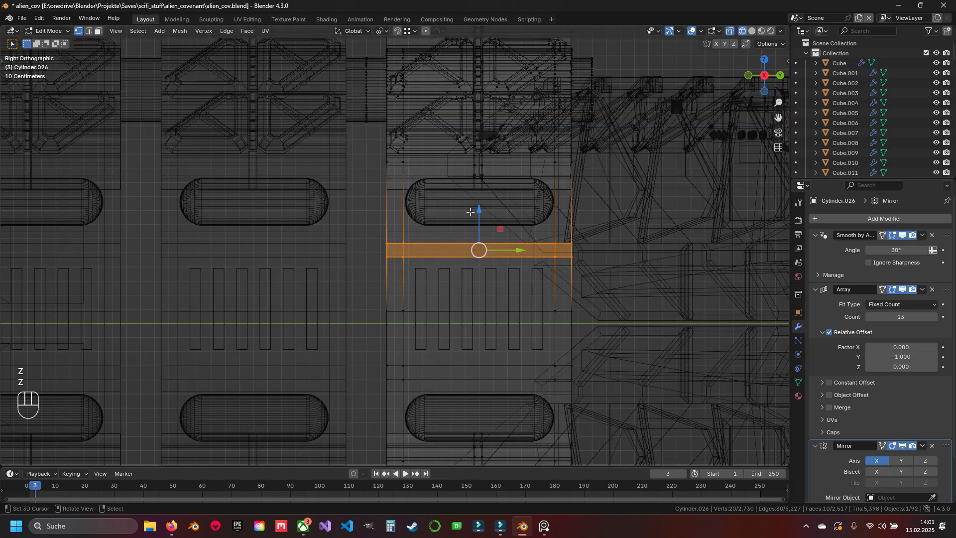
pyautogui.moveTo(477, 221); pyautogui.dragTo(478, 210)
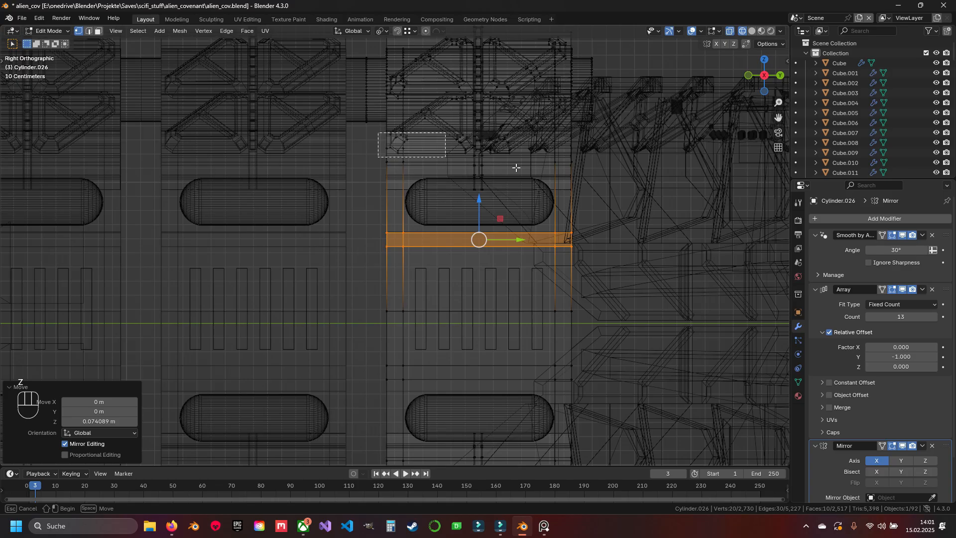
pyautogui.moveTo(517, 168); pyautogui.dragTo(463, 166)
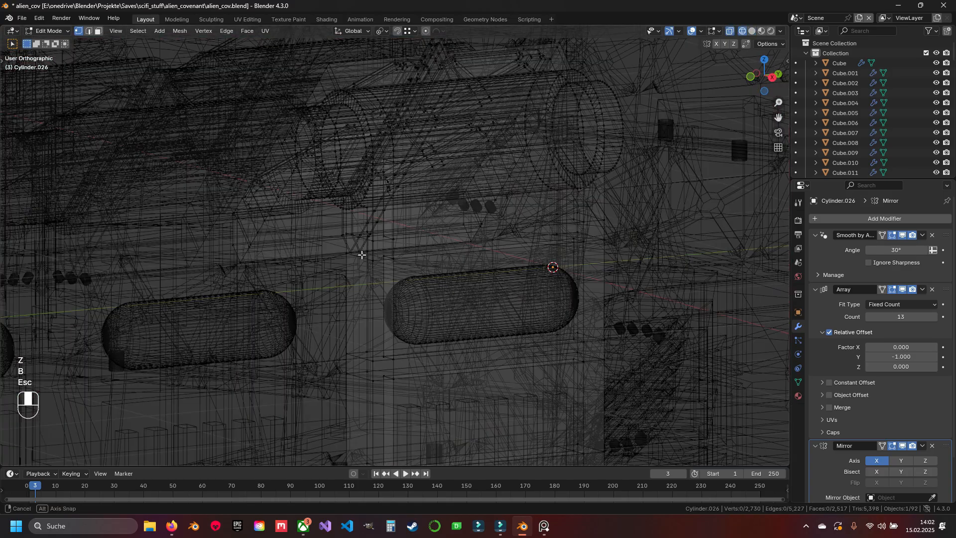
pyautogui.moveTo(362, 255); pyautogui.dragTo(335, 283, button='middle')
pyautogui.moveTo(335, 326); pyautogui.dragTo(202, 178, button='middle')
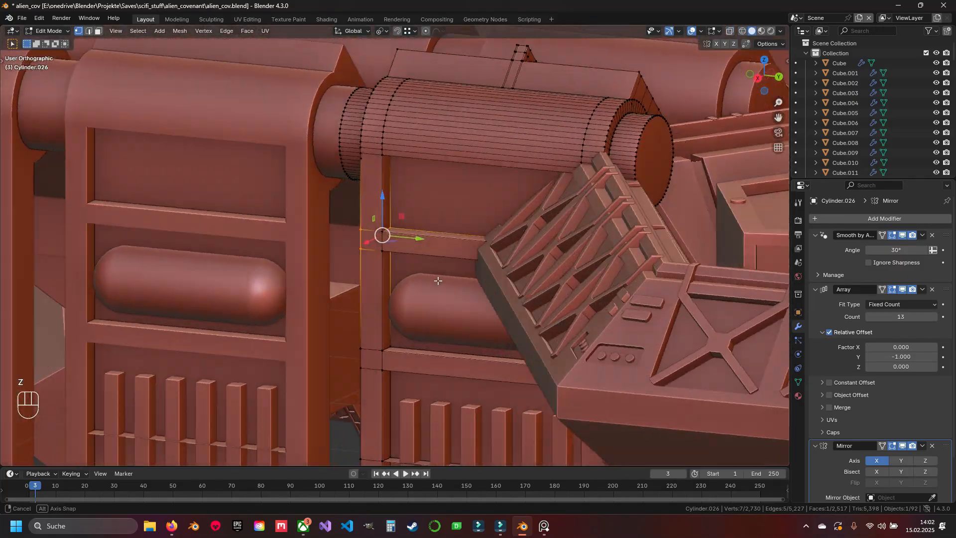
# Select all vertices of the crossbar above the upper capsule and lower it by 0.079626 m along Z
pyautogui.press('KP_1')
pyautogui.press('z')
pyautogui.keyDown('shift'); pyautogui.scroll(2, 452, 253); pyautogui.keyUp('shift')
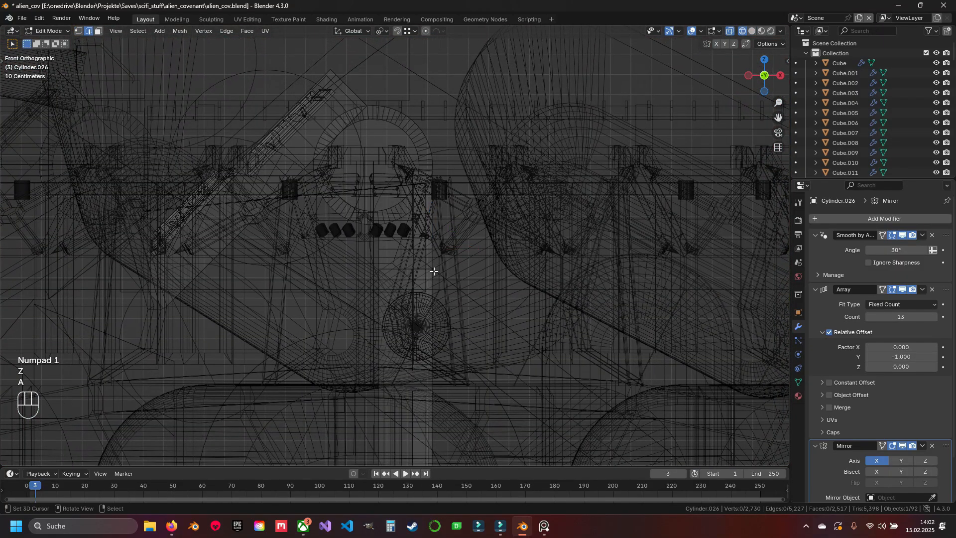
pyautogui.press('a')
pyautogui.press('a')
pyautogui.press('1')
pyautogui.scroll(2, 433, 275)
pyautogui.scroll(2, 386, 271)
pyautogui.moveTo(335, 239); pyautogui.dragTo(490, 301)
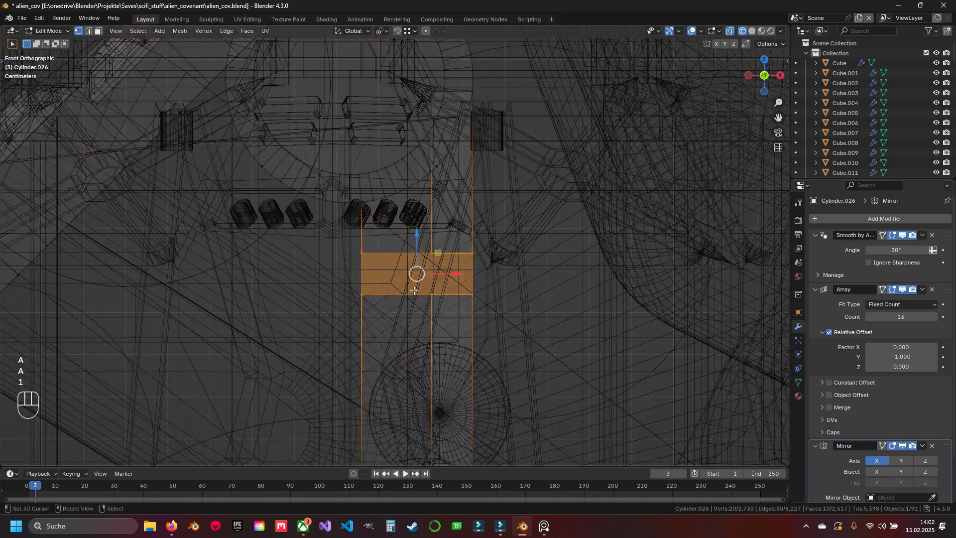
pyautogui.press('z')
pyautogui.scroll(-5, 461, 271)
pyautogui.moveTo(460, 270)
pyautogui.mouseDown(button='middle')
pyautogui.moveTo(391, 276)
pyautogui.moveTo(428, 279)
pyautogui.mouseUp(button='middle')
pyautogui.press('KP_3')
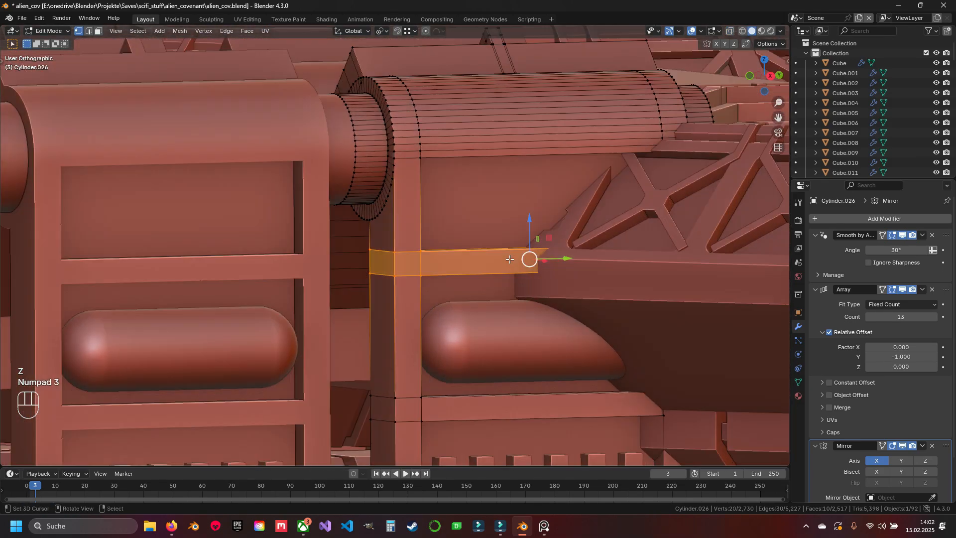
pyautogui.press('z')
pyautogui.moveTo(449, 165); pyautogui.dragTo(446, 180)
pyautogui.press('z')
pyautogui.scroll(-4, 459, 278)
pyautogui.moveTo(427, 317)
pyautogui.keyDown('shift'); pyautogui.mouseDown(button='middle')
pyautogui.moveTo(463, 202)
pyautogui.moveTo(495, 265)
pyautogui.mouseUp(button='middle'); pyautogui.keyUp('shift')
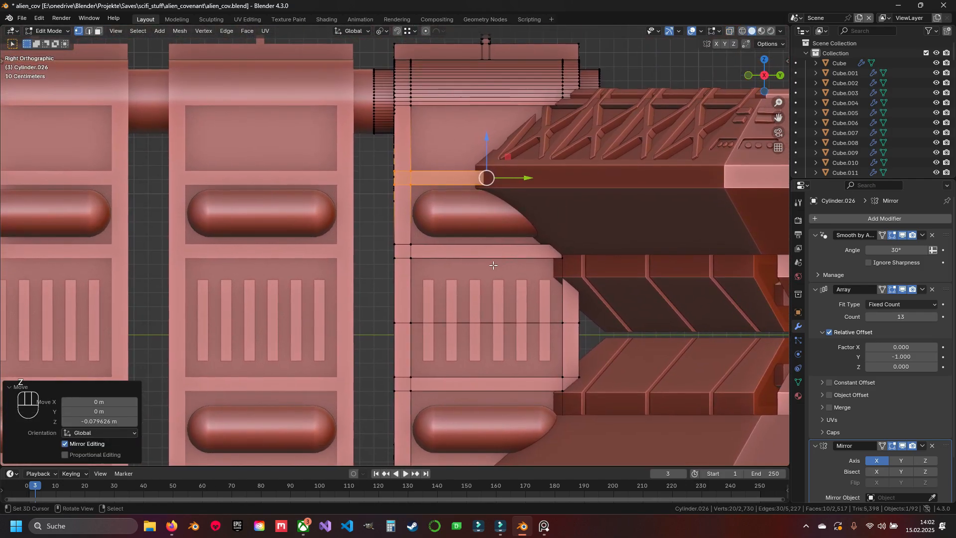
# Delete the vertices of the panel's lower half, keeping only the adjusted upper half
pyautogui.scroll(-2, 495, 265)
pyautogui.moveTo(437, 265)
pyautogui.keyDown('shift'); pyautogui.mouseDown(button='middle')
pyautogui.moveTo(609, 234)
pyautogui.moveTo(512, 201)
pyautogui.moveTo(405, 223)
pyautogui.moveTo(379, 259)
pyautogui.moveTo(381, 194)
pyautogui.mouseUp(button='middle'); pyautogui.keyUp('shift')
pyautogui.hotkey('shift', 'z')
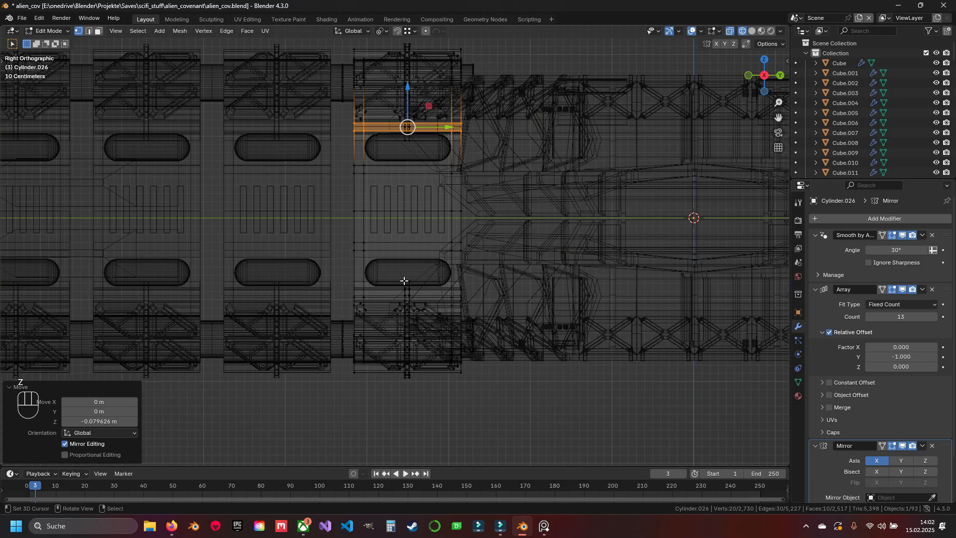
pyautogui.moveTo(353, 262); pyautogui.dragTo(518, 405)
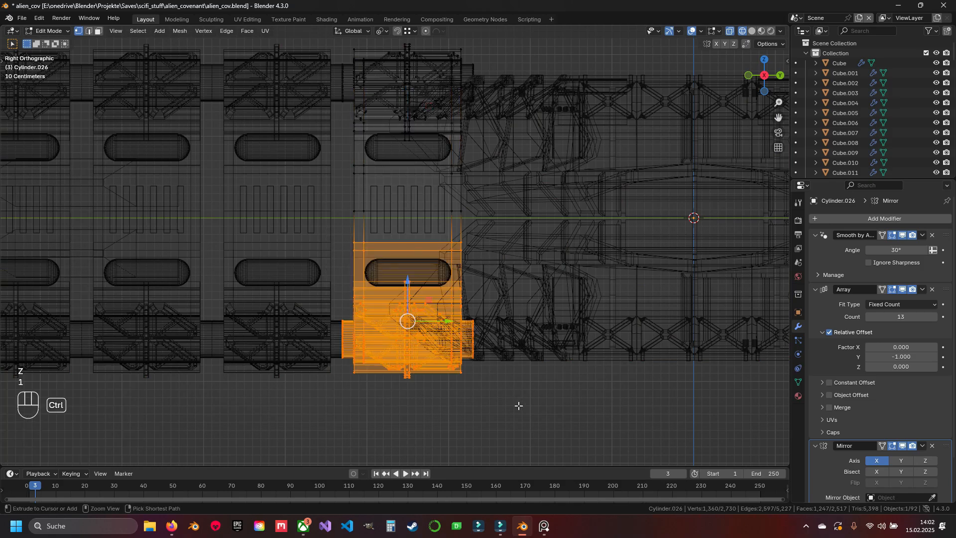
pyautogui.hotkey('ctrl', 'l')
pyautogui.press('a')
pyautogui.moveTo(315, 233); pyautogui.dragTo(519, 402)
pyautogui.press('x')
pyautogui.click(528, 387)
pyautogui.keyDown('shift'); pyautogui.moveTo(470, 254); pyautogui.dragTo(484, 314, button='middle'); pyautogui.keyUp('shift')
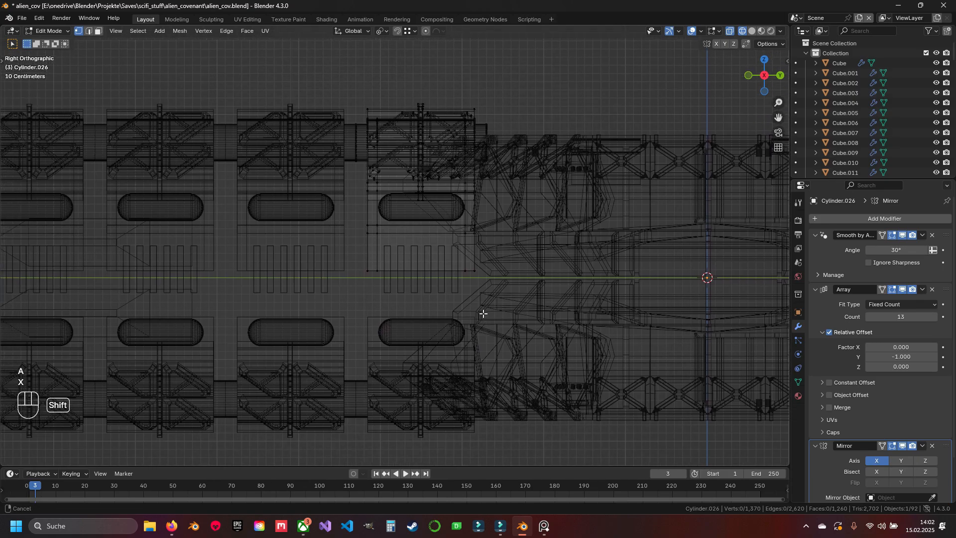
# Duplicate the upper panel half in place, flip the copy with a Z scale of -1 and move it down below the original
pyautogui.press('a')
pyautogui.hotkey('shift', 'd')
pyautogui.press('Escape')
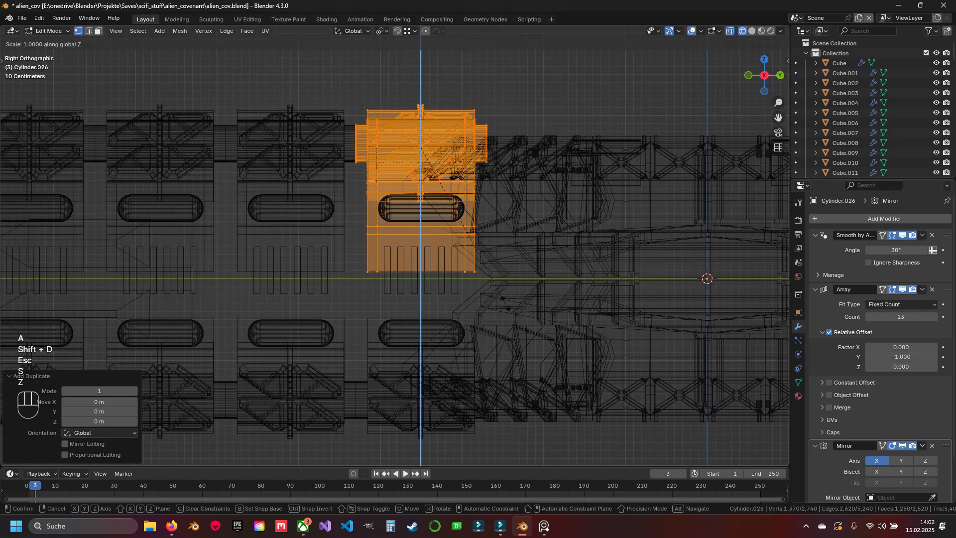
pyautogui.press('s')
pyautogui.press('z')
pyautogui.press('KP_Subtract')
pyautogui.press('KP_1')
pyautogui.press('Return')
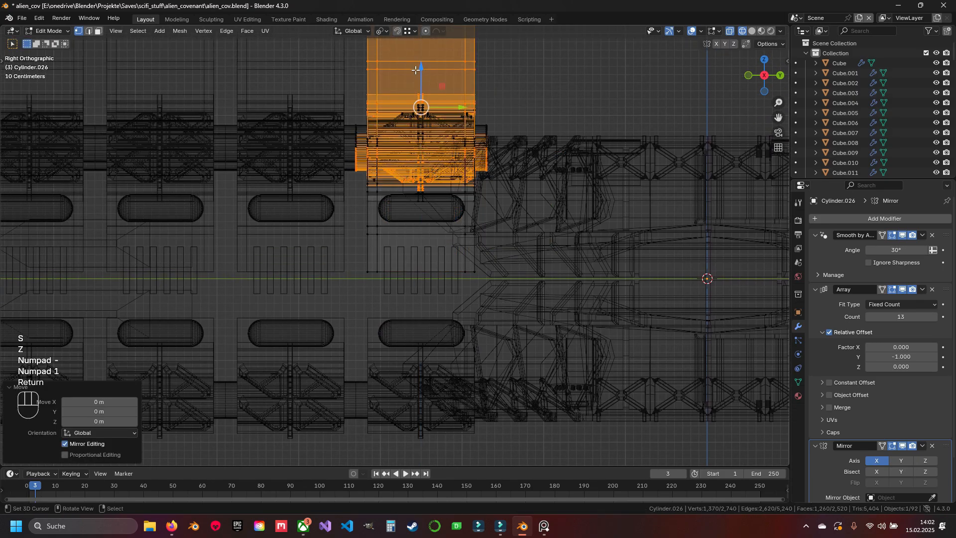
pyautogui.moveTo(416, 70); pyautogui.dragTo(381, 281)
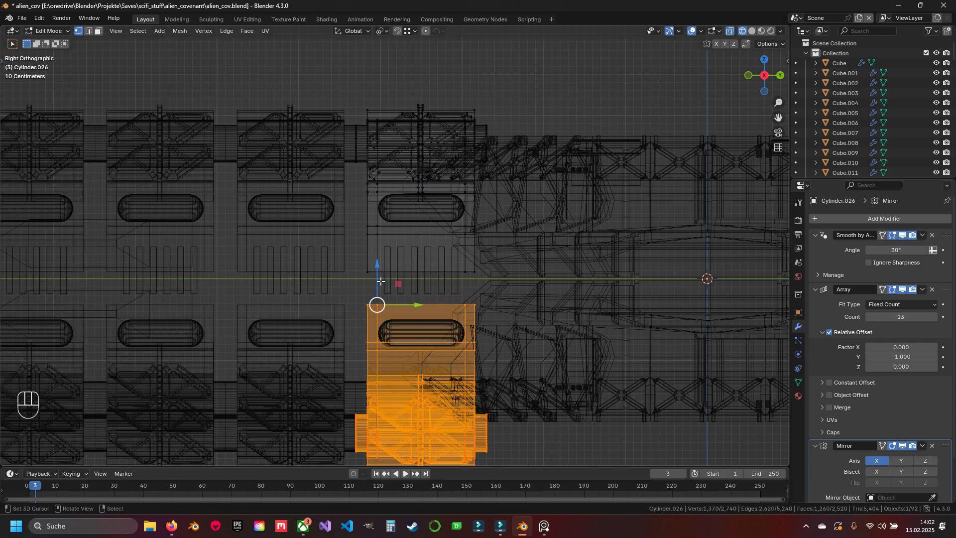
# Raise the flipped copy 0.40495 m along Z so its upper edge meets the upper half's lower edge
pyautogui.scroll(3, 376, 280)
pyautogui.press('g')
pyautogui.press('z')
pyautogui.click(400, 310)
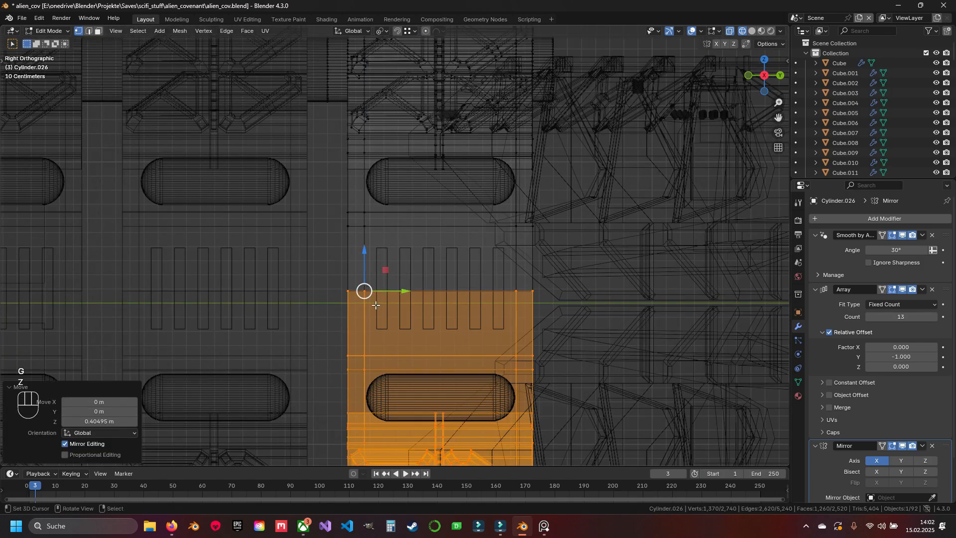
# Return to solid shading and merge the two panel halves' overlapping vertices by distance
pyautogui.press('z')
pyautogui.press('a')
pyautogui.press('a')
pyautogui.press('q')
pyautogui.click(402, 288)
pyautogui.press('a')
# Select the entire rejoined panel mesh and recalculate its normals to the outside
pyautogui.keyDown('shift'); pyautogui.moveTo(438, 352); pyautogui.dragTo(435, 179, button='middle'); pyautogui.keyUp('shift')
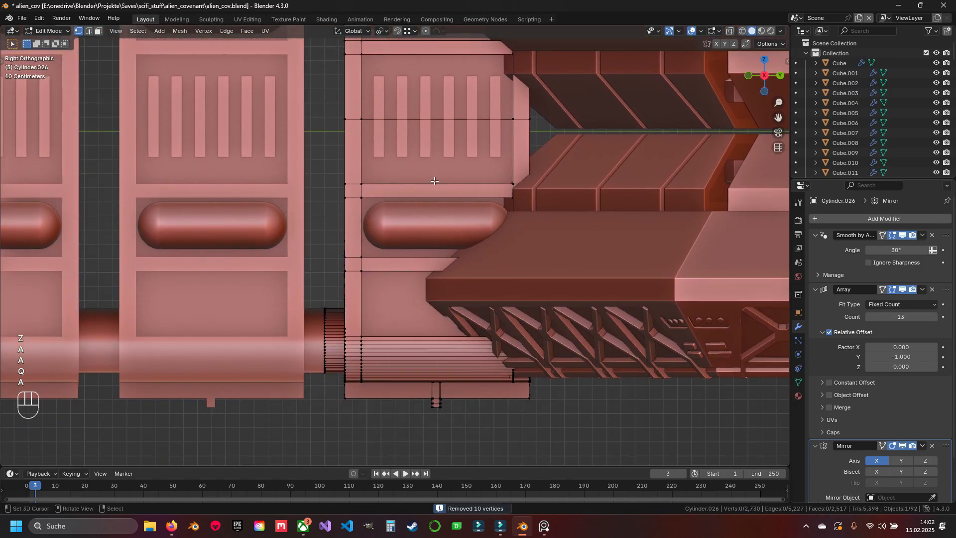
pyautogui.scroll(-3, 433, 189)
pyautogui.moveTo(429, 225)
pyautogui.mouseDown(button='middle')
pyautogui.moveTo(439, 191)
pyautogui.moveTo(437, 239)
pyautogui.mouseUp(button='middle')
pyautogui.press('a')
pyautogui.press('space')
pyautogui.press('Escape')
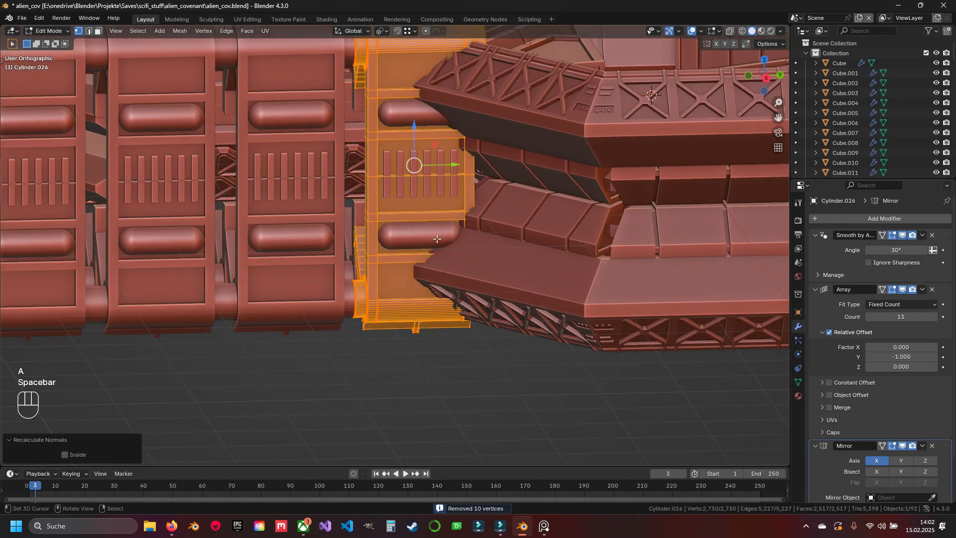
# Delete the thin leftover face running along the horizontal seam in the middle of the panel's barred recess
pyautogui.press('a')
pyautogui.press('2')
pyautogui.scroll(5, 355, 281)
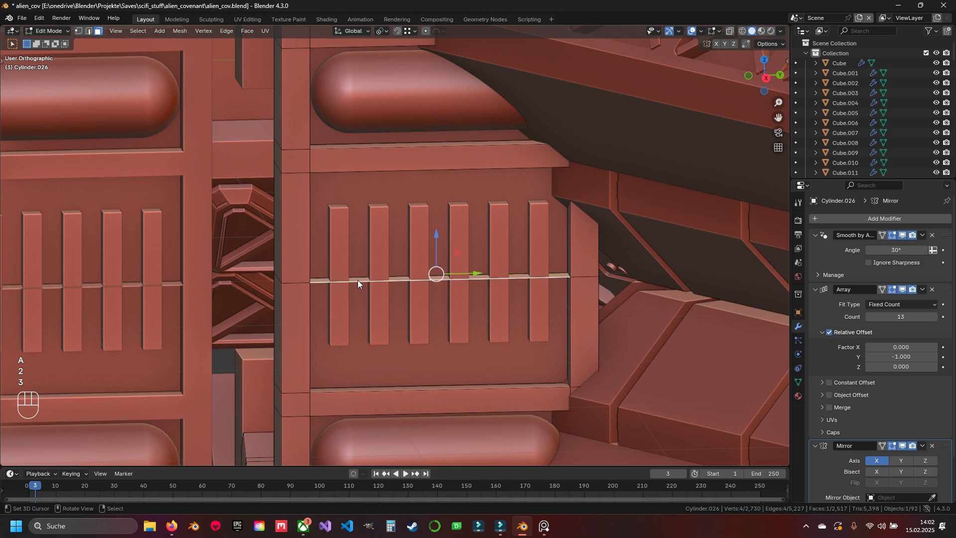
pyautogui.press('x')
pyautogui.click(349, 297)
pyautogui.moveTo(349, 297); pyautogui.dragTo(368, 277, button='middle')
# Merge the whole panel mesh's overlapping vertices by distance again and clear the selection
pyautogui.press('a')
pyautogui.press('q')
pyautogui.click(301, 262)
pyautogui.press('a')
# Select a seam edge on the panel, isolate the panel in local view and frame the seam up close
pyautogui.keyDown('alt'); pyautogui.rightClick(371, 280); pyautogui.keyUp('alt')
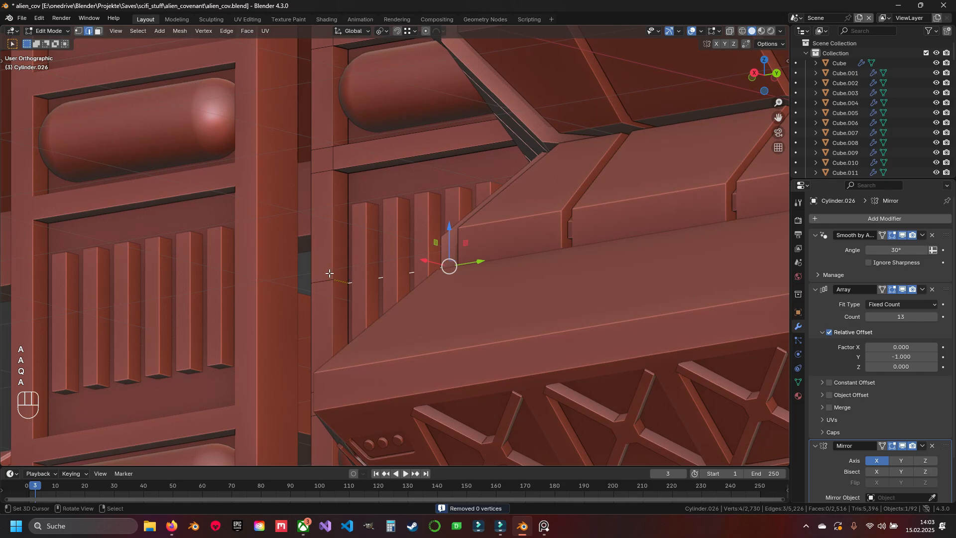
pyautogui.scroll(6, 369, 282)
pyautogui.press('KP_Divide')
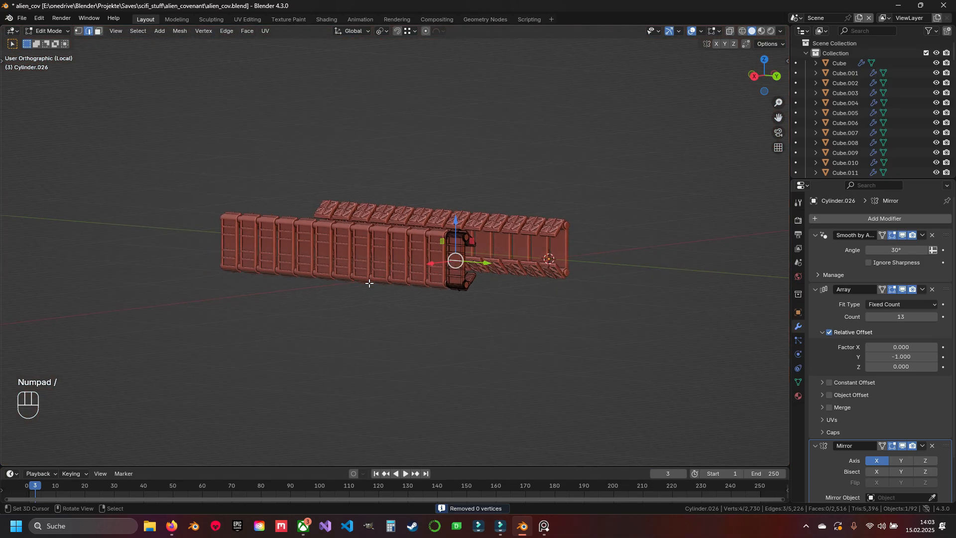
pyautogui.press('KP_Decimal')
pyautogui.moveTo(369, 282); pyautogui.dragTo(471, 276, button='middle')
pyautogui.press('g')
pyautogui.press('Escape')
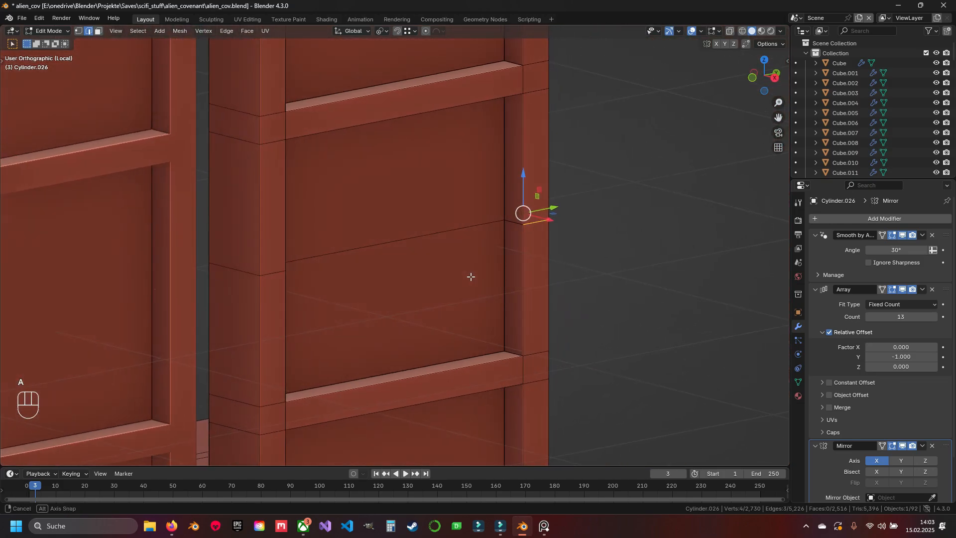
# Check the seam's inner corner vertex for a proper connection with a cancelled trial move
pyautogui.press('1')
pyautogui.scroll(5, 515, 252)
pyautogui.keyDown('shift'); pyautogui.moveTo(673, 218); pyautogui.dragTo(357, 298, button='middle'); pyautogui.keyUp('shift')
pyautogui.scroll(3, 395, 228)
pyautogui.click(394, 230)
pyautogui.press('g')
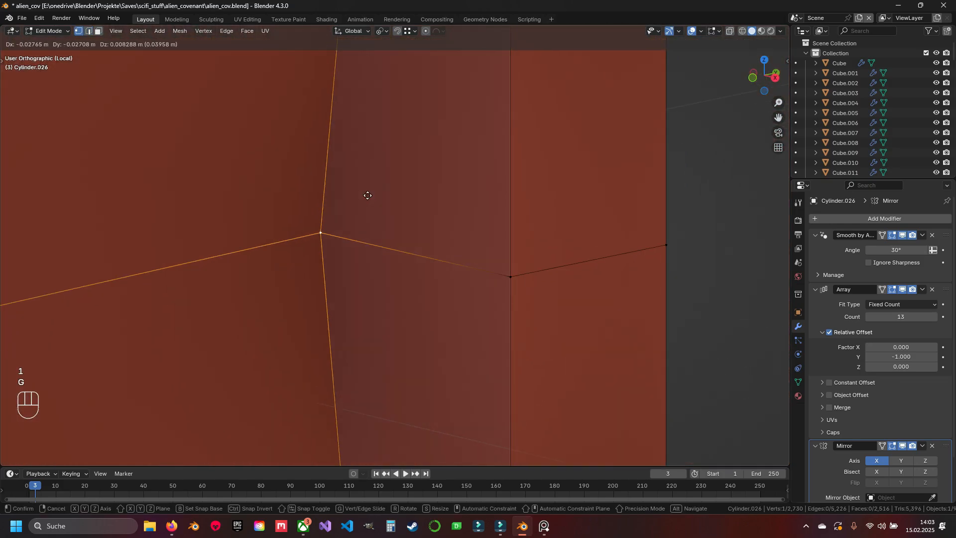
pyautogui.press('Escape')
# Hide the four front faces of the side posts above and below the seam to expose the inside of the frame
pyautogui.scroll(-4, 447, 241)
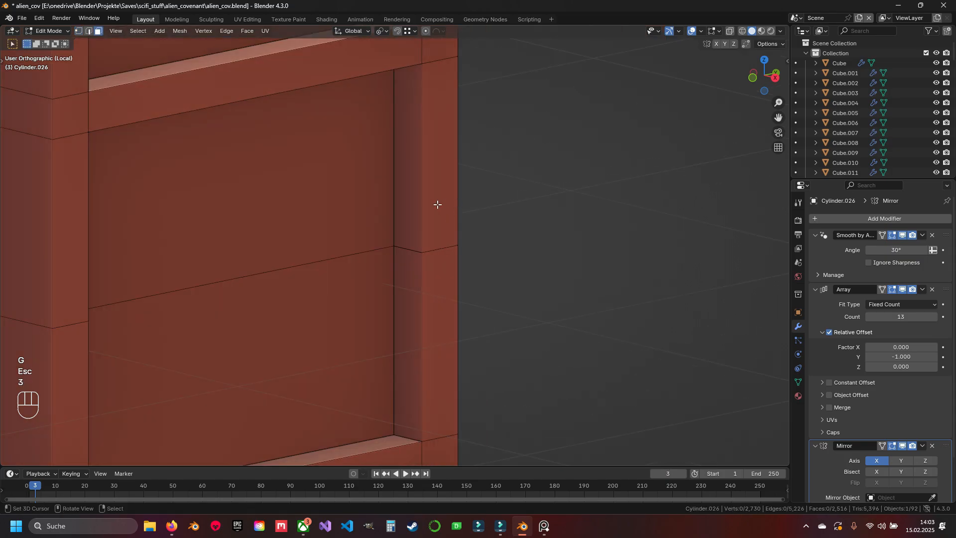
pyautogui.click(437, 154)
pyautogui.keyDown('shift'); pyautogui.click(440, 341); pyautogui.keyUp('shift')
pyautogui.keyDown('shift'); pyautogui.click(70, 224); pyautogui.keyUp('shift')
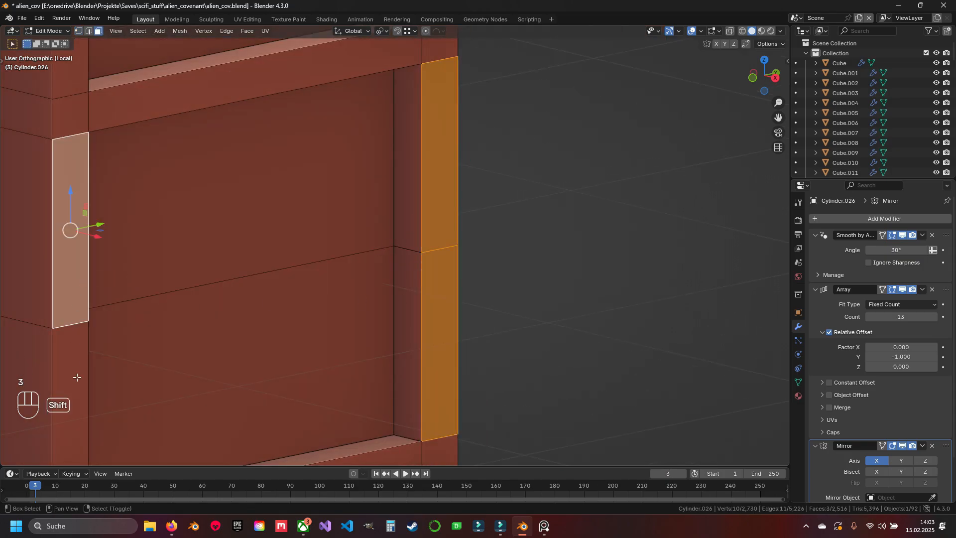
pyautogui.keyDown('shift'); pyautogui.click(74, 390); pyautogui.keyUp('shift')
pyautogui.press('h')
pyautogui.moveTo(74, 390); pyautogui.dragTo(213, 309, button='middle')
# Delete the two leftover interior faces inside the side posts at the seam
pyautogui.scroll(3, 378, 273)
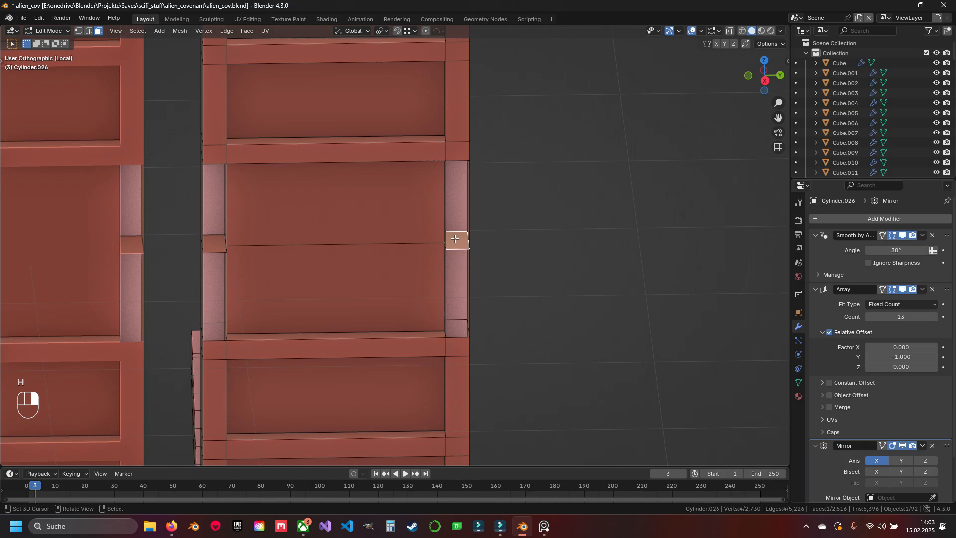
pyautogui.press('x')
pyautogui.click(206, 241)
pyautogui.moveTo(206, 241); pyautogui.dragTo(280, 242, button='middle')
# Inspect behind the middle recess by hiding its upper and lower back faces, and reveal all hidden faces with nothing selected
pyautogui.click(280, 243)
pyautogui.press('g')
pyautogui.press('Escape')
pyautogui.press('h')
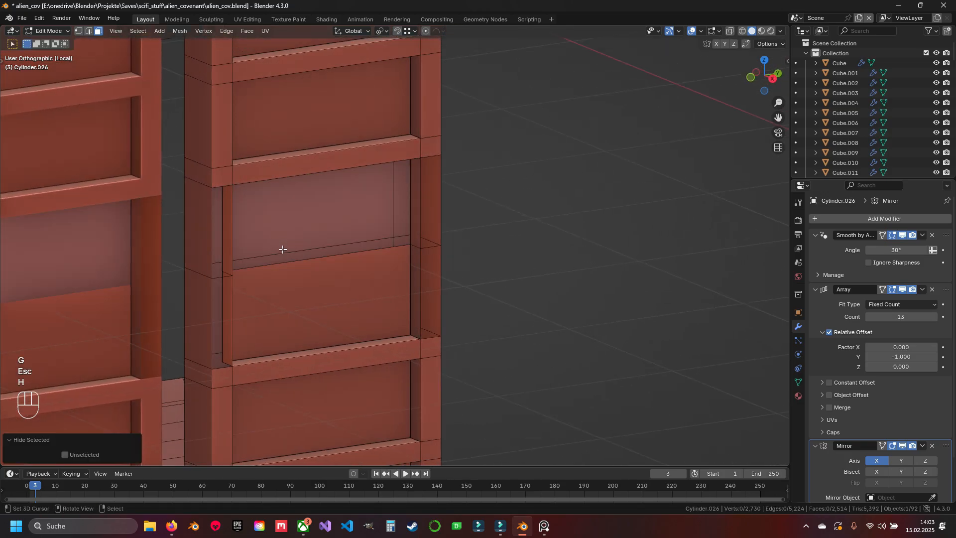
pyautogui.click(272, 278)
pyautogui.press('h')
pyautogui.moveTo(272, 277); pyautogui.dragTo(224, 312, button='middle')
pyautogui.hotkey('alt', 'h')
pyautogui.press('a')
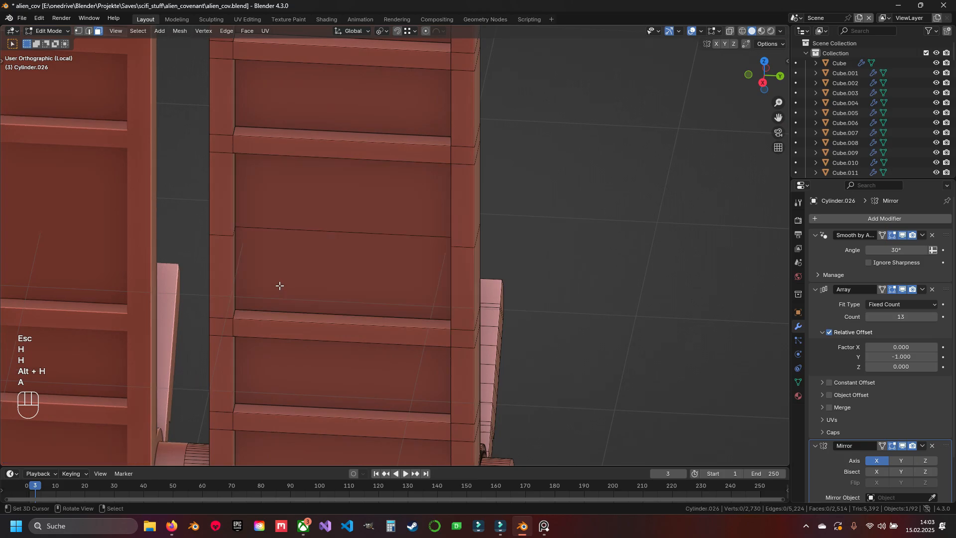
# Dissolve the horizontal seam edge loop around the middle of the panel and leave local view
pyautogui.moveTo(280, 286); pyautogui.dragTo(294, 248, button='middle')
pyautogui.press('2')
pyautogui.press('x')
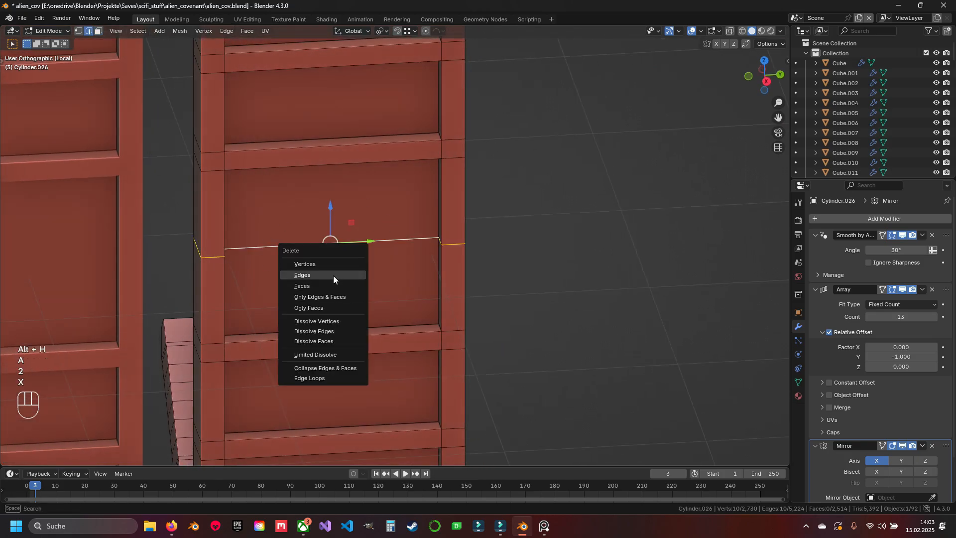
pyautogui.click(329, 330)
pyautogui.press('KP_Divide')
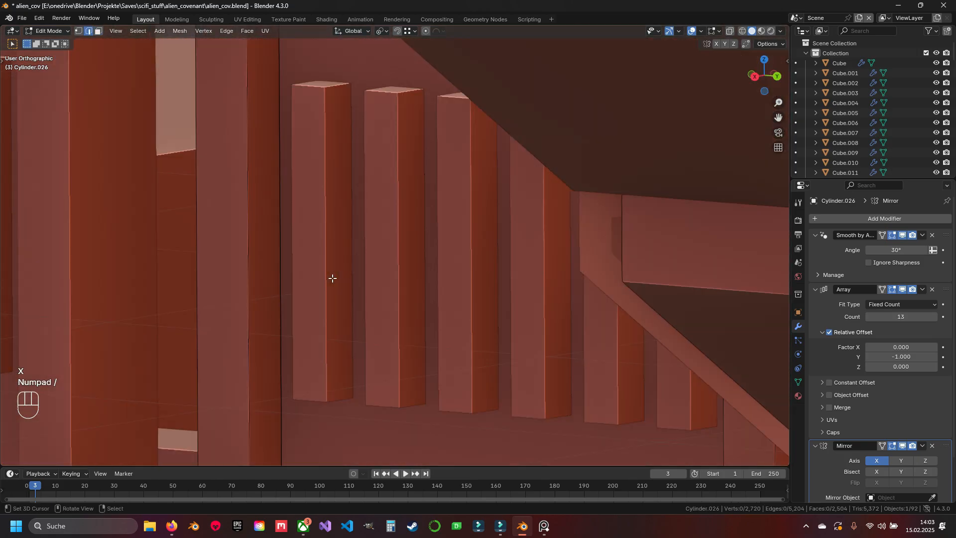